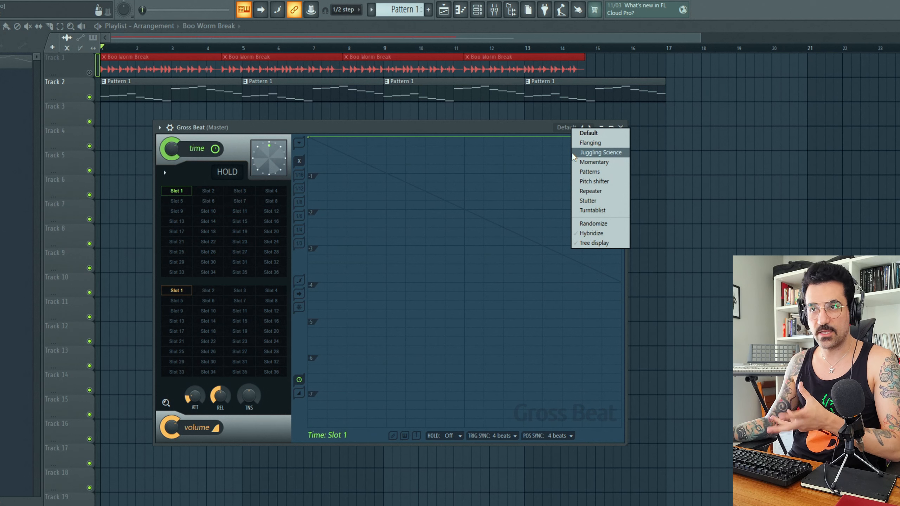
- Load the Patterns preset and, during playback, audition time slots Basic 2, Complex 2, Chaos 2 and Chaos 4, returning to Empty
click(580, 172)
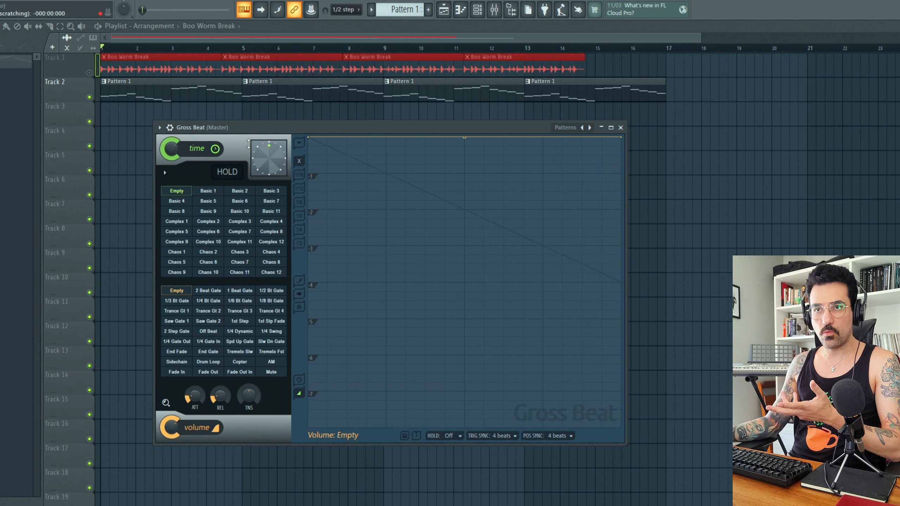
key(space)
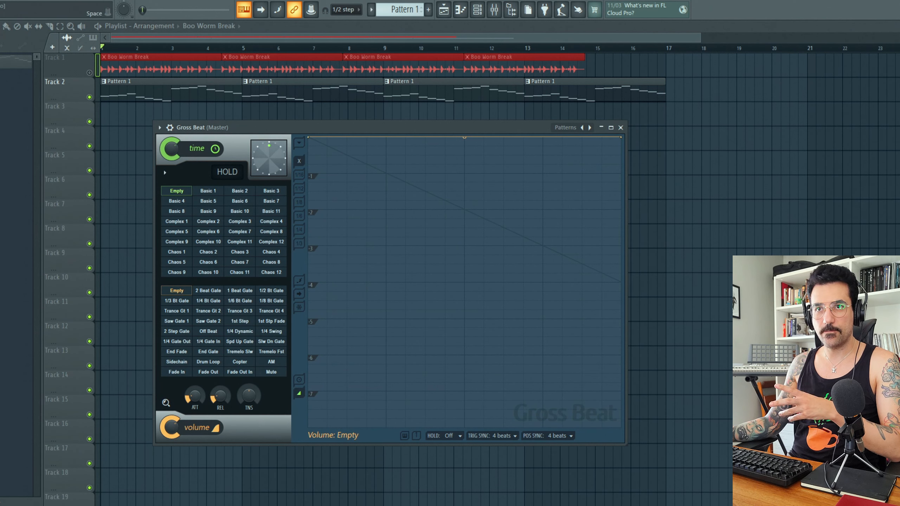
click(238, 191)
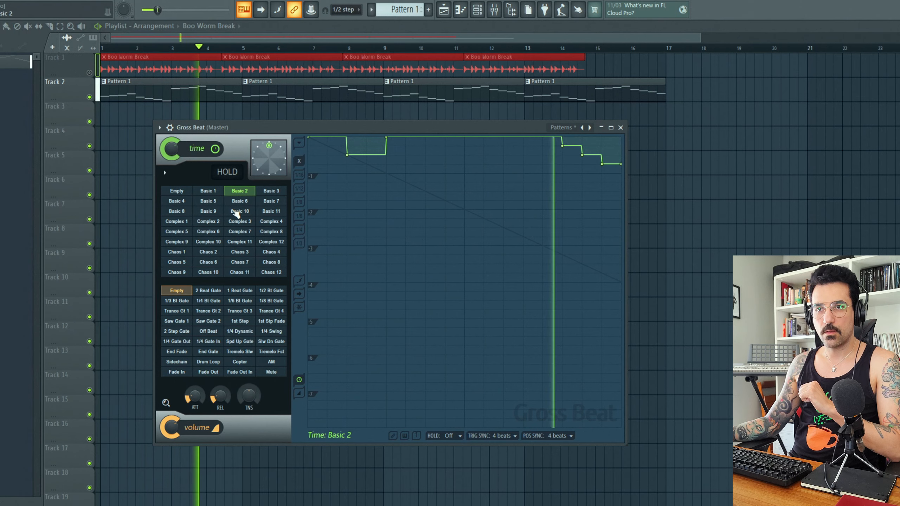
click(209, 222)
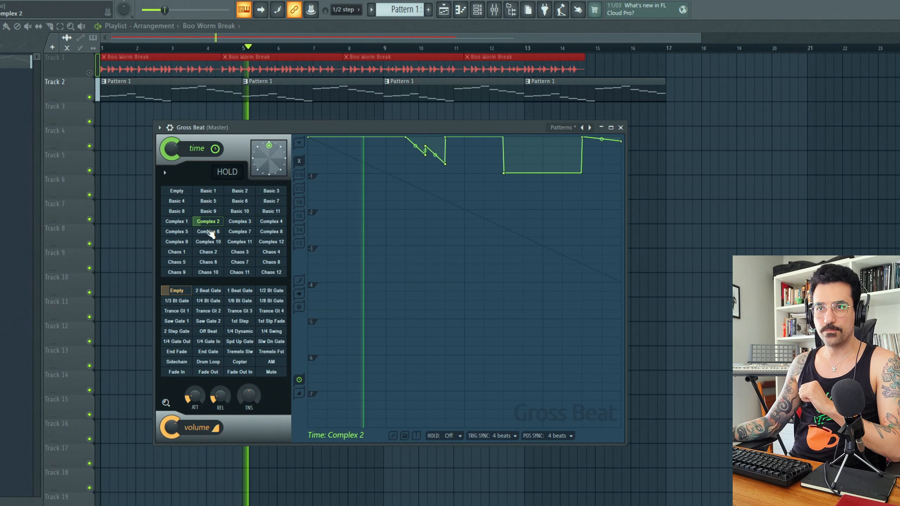
click(208, 252)
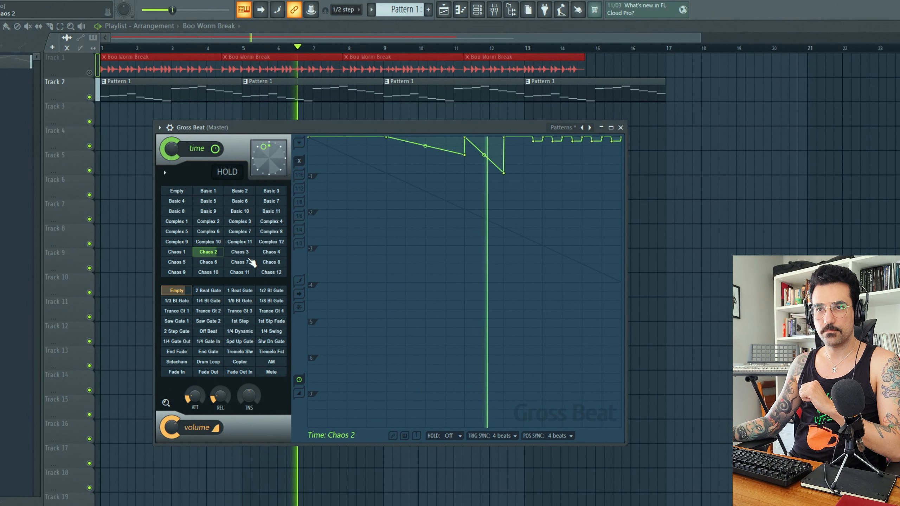
click(271, 252)
click(177, 191)
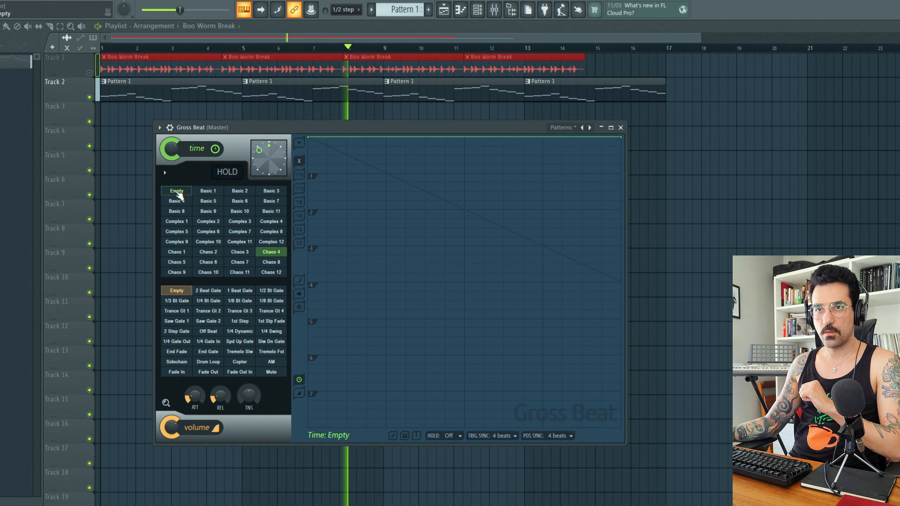
- Audition volume slots Trance Gt 2, 1st Step, Trance Gt 4 and 2 Beat Gate, stop playback and return to Empty
click(209, 310)
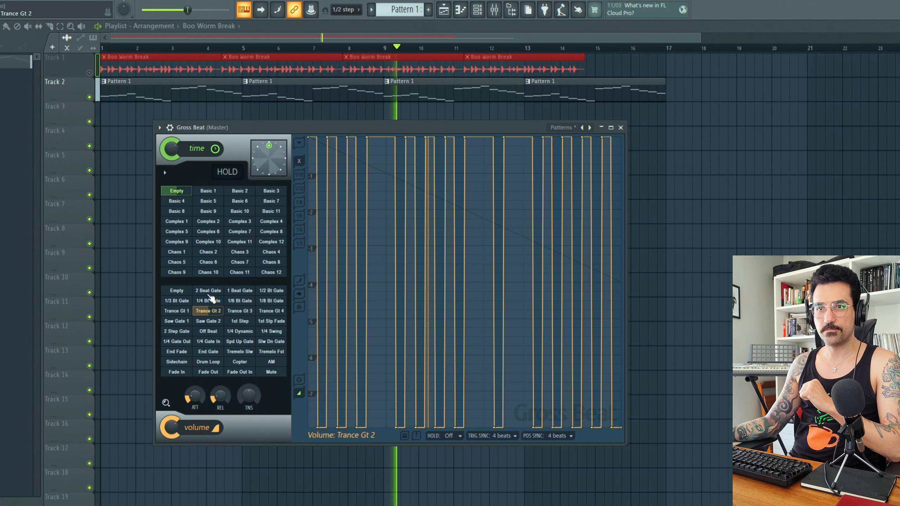
click(240, 321)
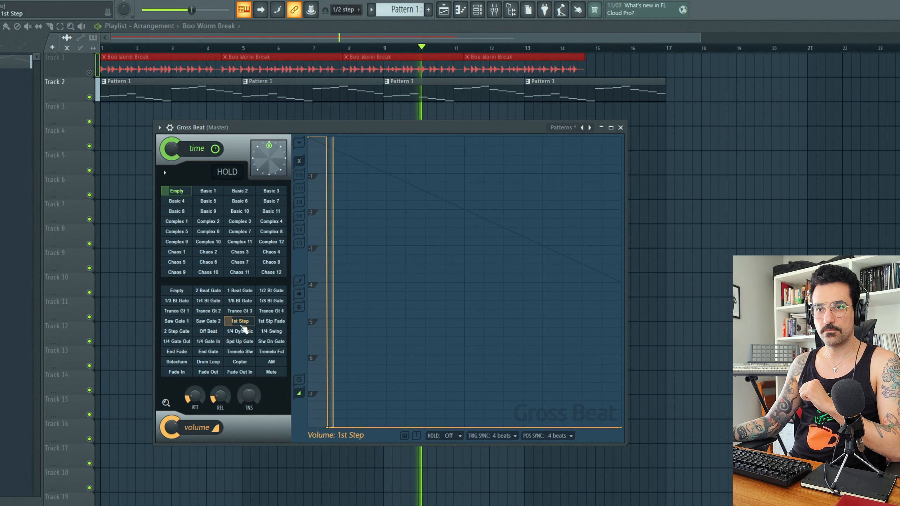
click(271, 311)
click(213, 291)
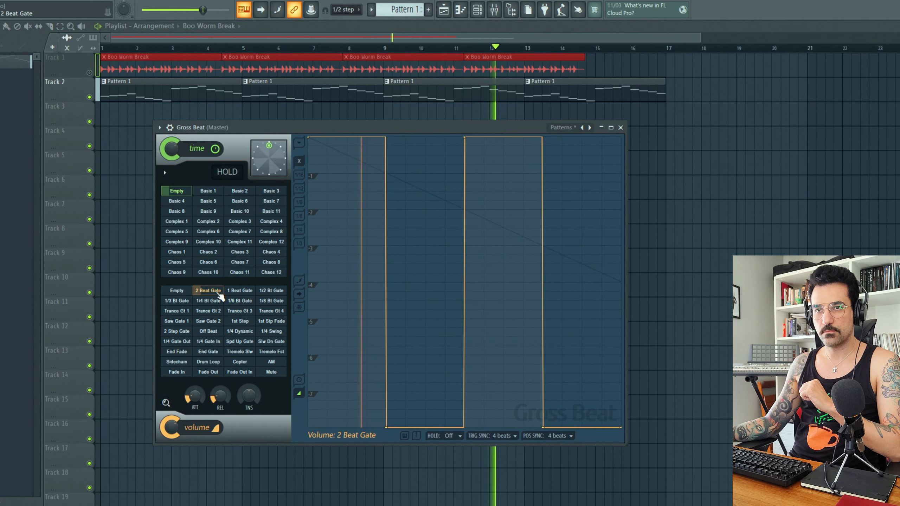
key(space)
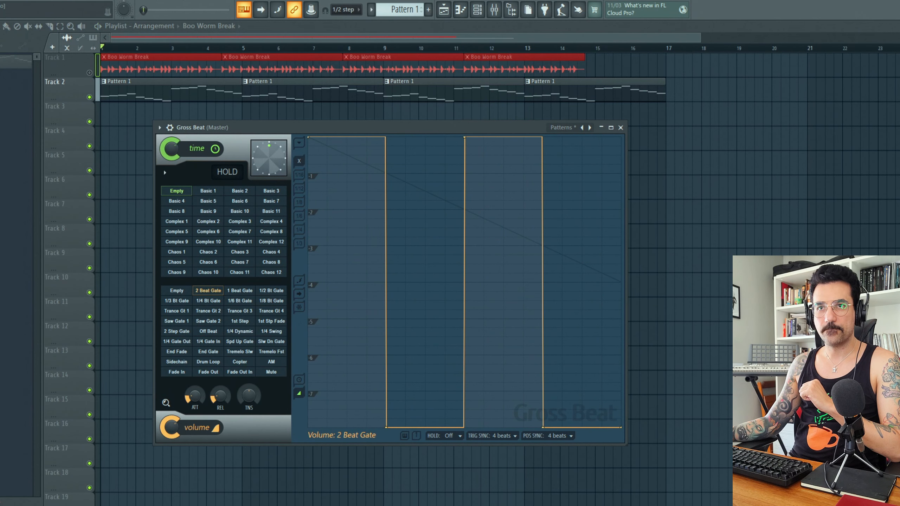
click(176, 290)
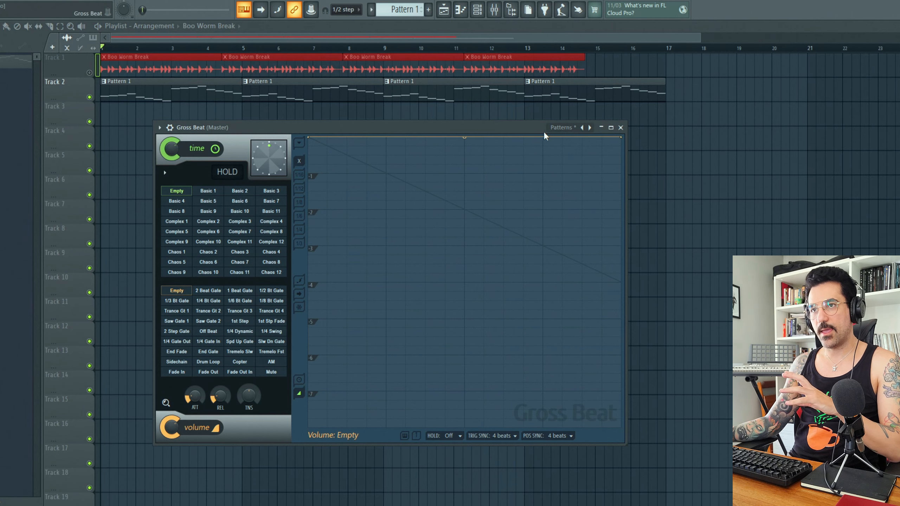
- Compare the slots of the Default and Patterns presets by loading each in turn, finishing on Default
click(562, 128)
click(577, 137)
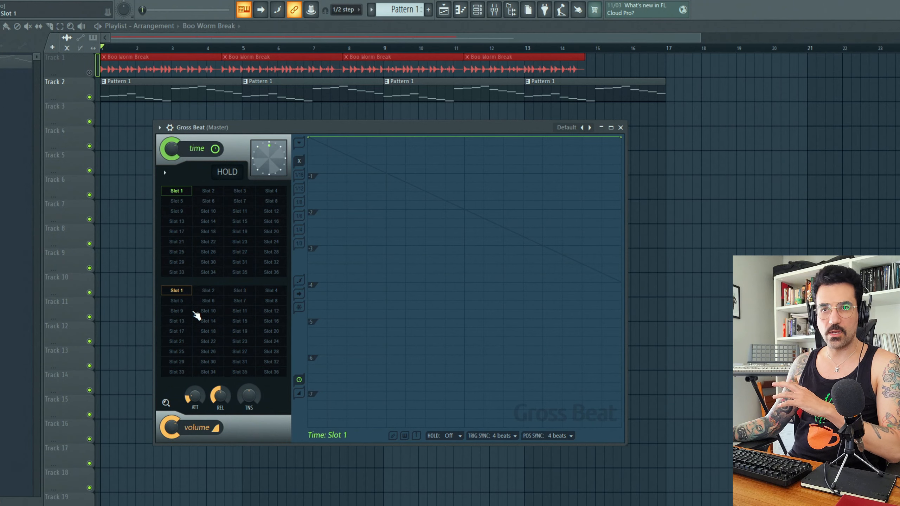
click(566, 127)
click(584, 170)
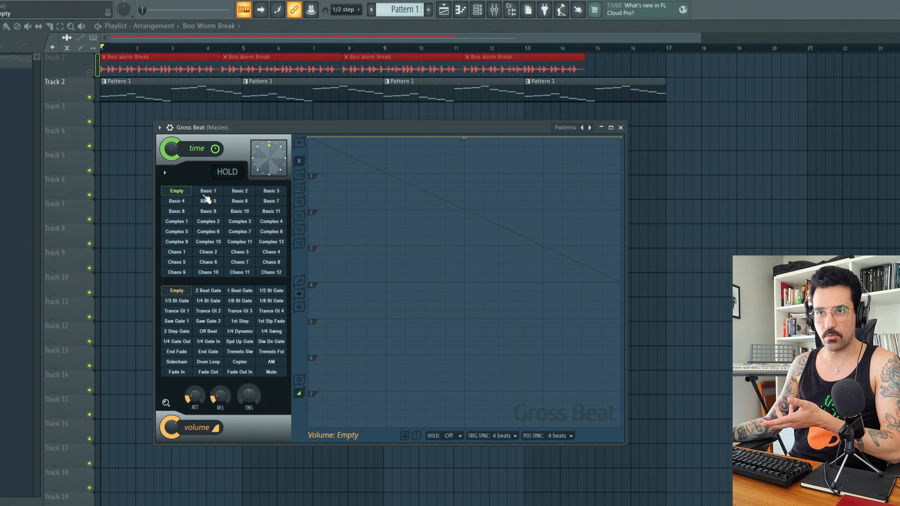
click(566, 128)
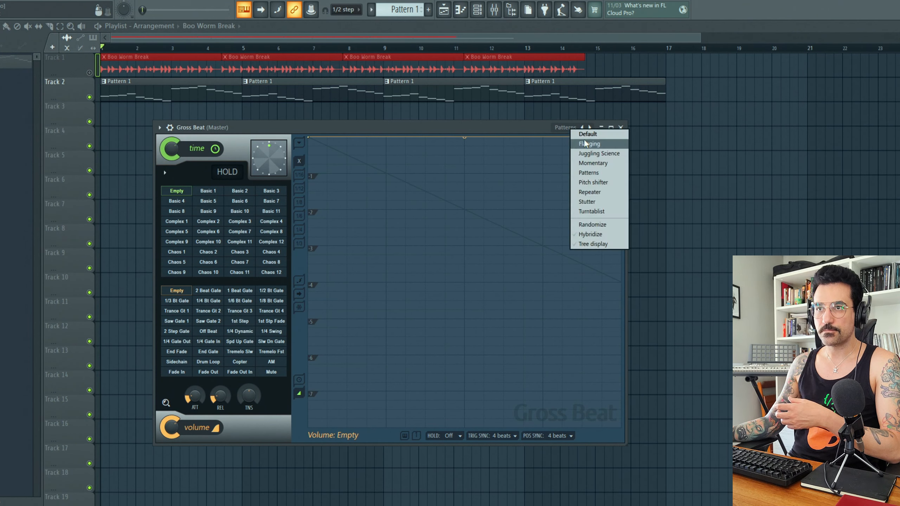
click(585, 134)
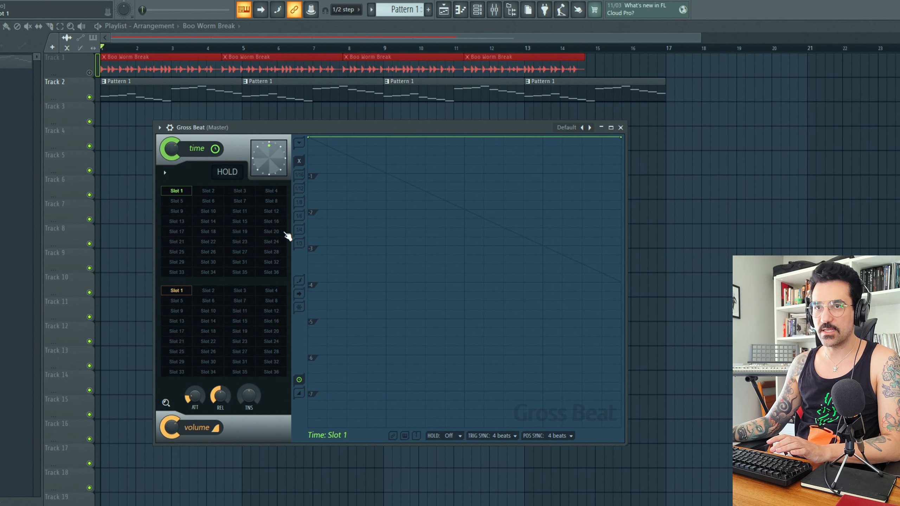
- Draw a zigzag envelope in volume slot 2: zero near beat 2, full near beat 3, zero near beat 4
click(208, 291)
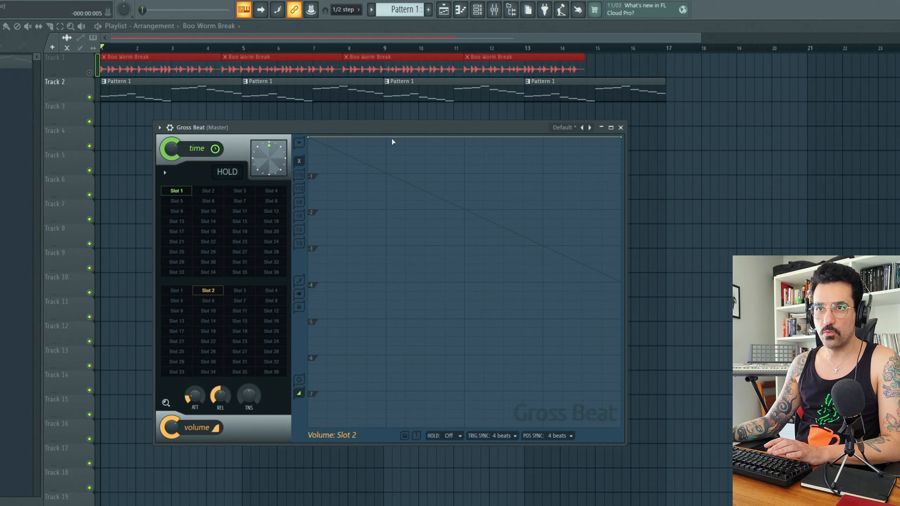
drag(388, 139, 381, 426)
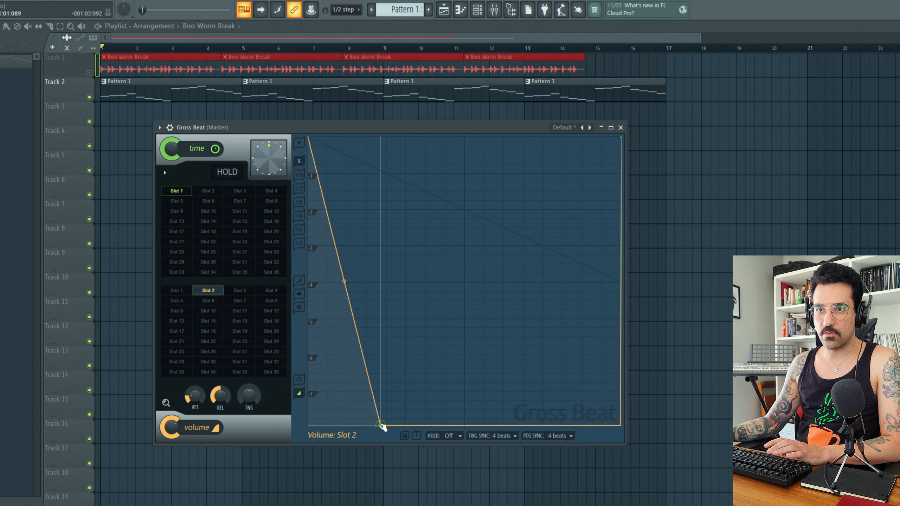
right_click(380, 426)
key(Escape)
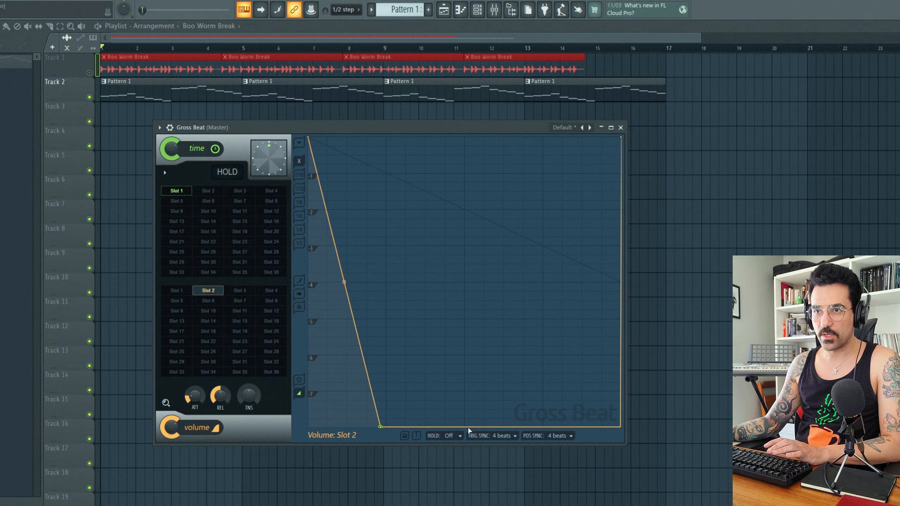
drag(467, 427, 460, 137)
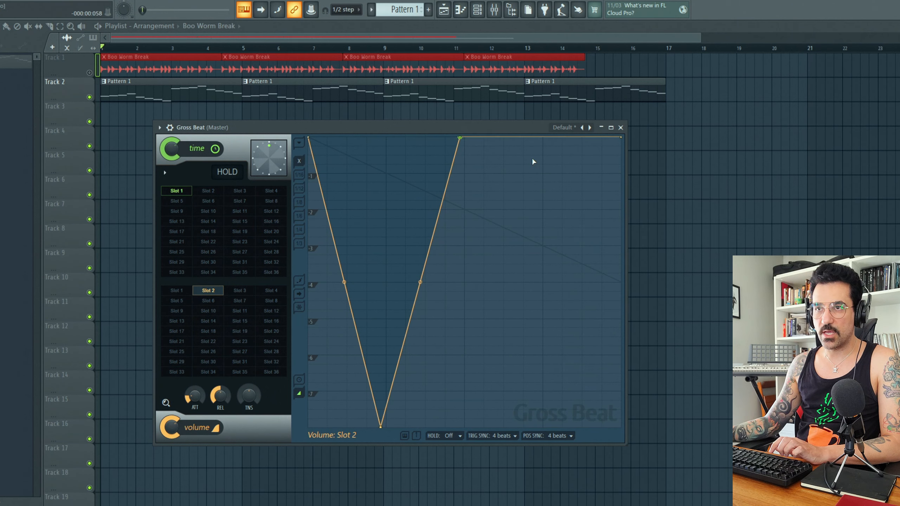
drag(540, 137, 543, 436)
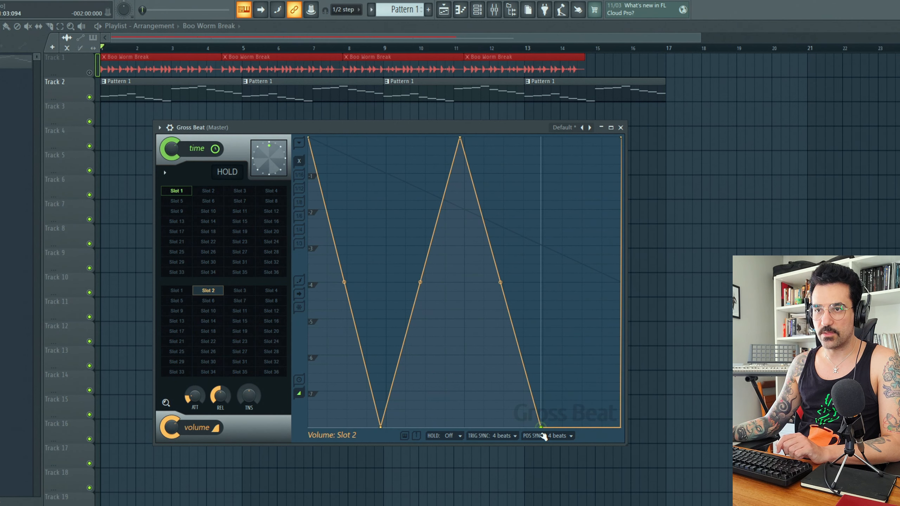
- Play the arrangement twice to hear the zigzag volume envelope on the master
key(space)
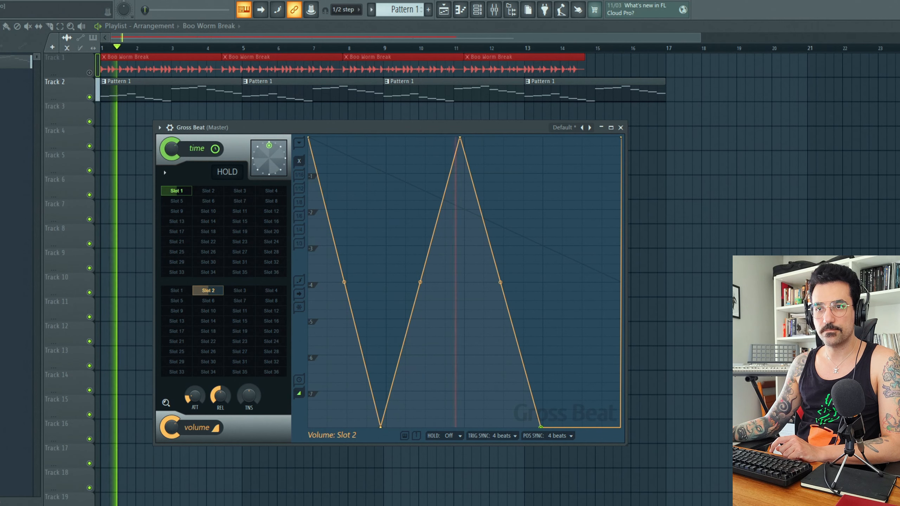
key(space)
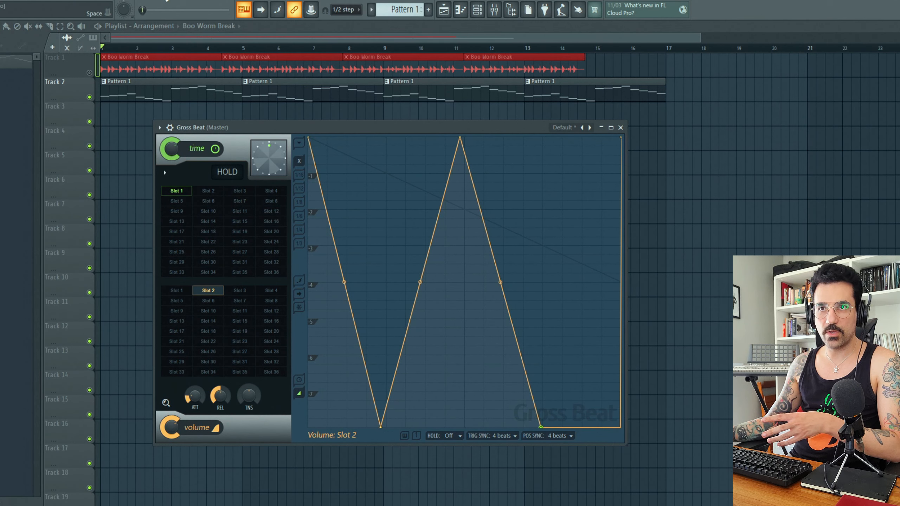
key(space)
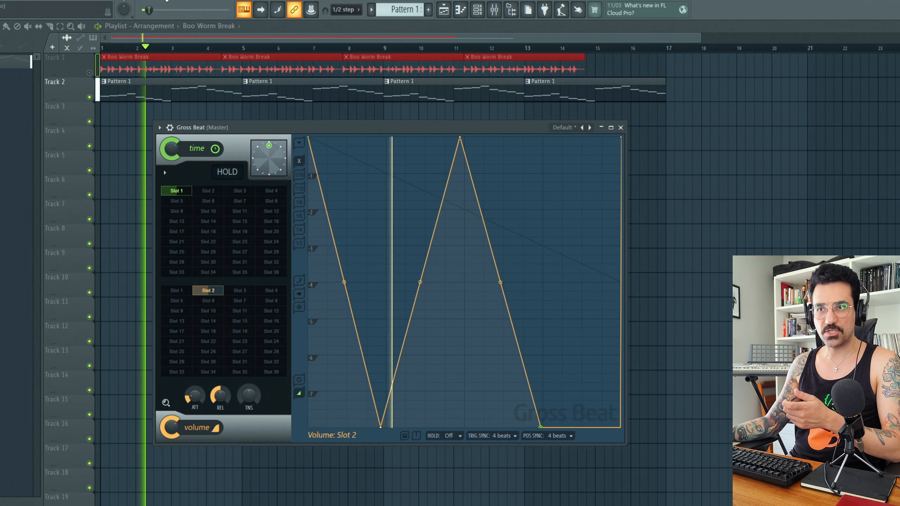
key(space)
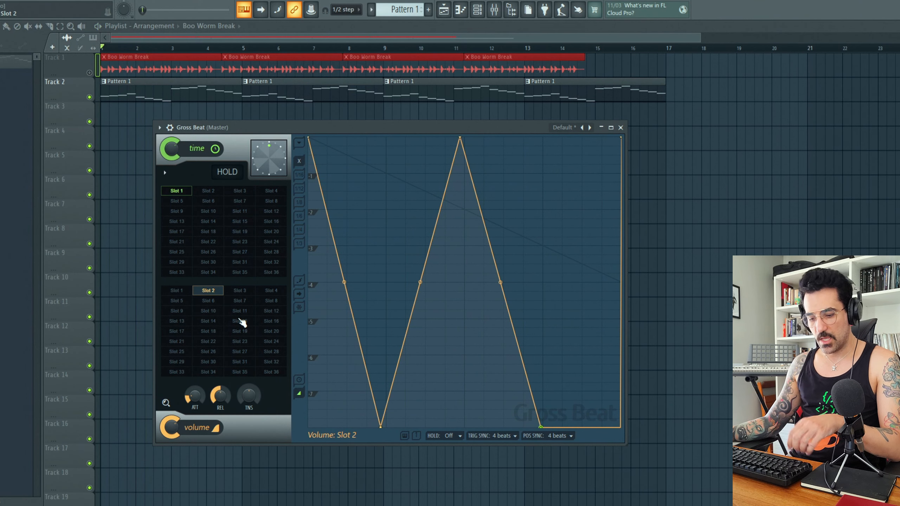
- Undo the zigzag edits to the volume slot 2 envelope
key(ctrl+z)
key(ctrl+z)
key(ctrl+z)
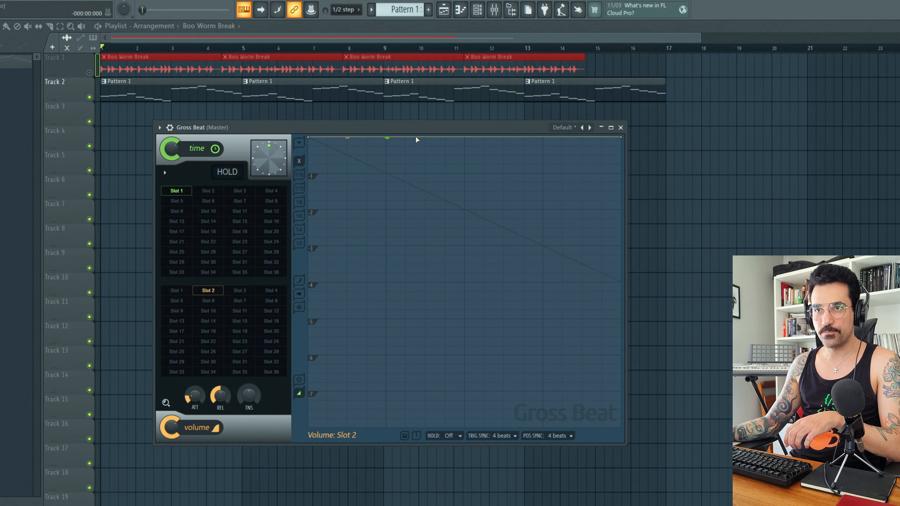
- Redraw the volume slot 2 zigzag with an extra, narrower peak after its last drop to zero, and play it back
right_click(386, 137)
click(388, 141)
drag(387, 139, 381, 427)
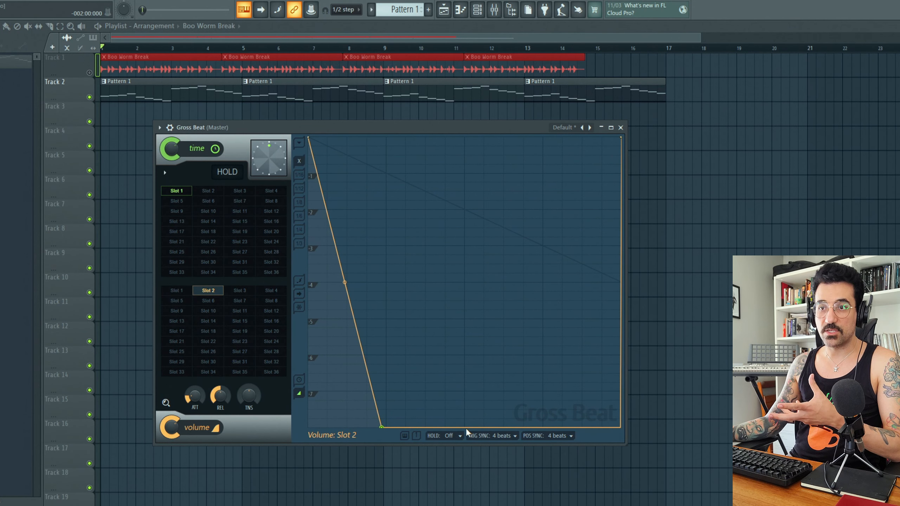
click(466, 427)
drag(465, 428, 465, 137)
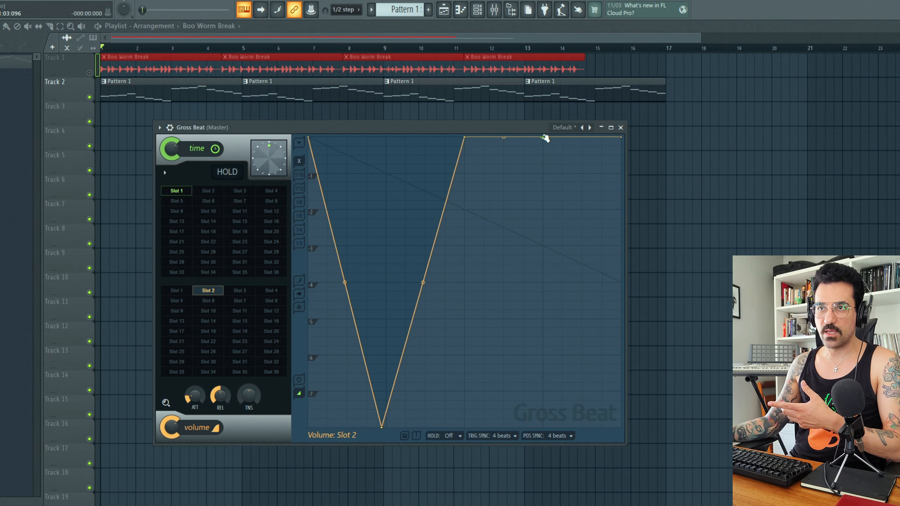
drag(542, 137, 582, 428)
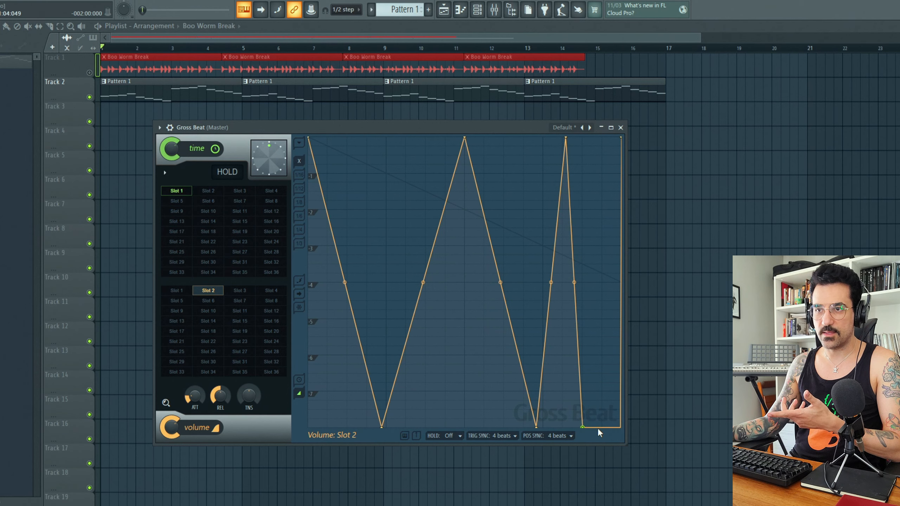
key(space)
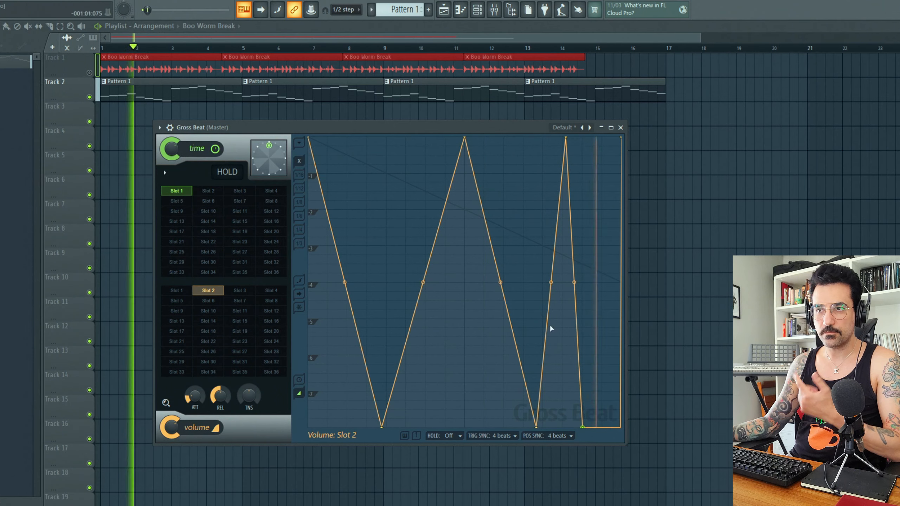
key(space)
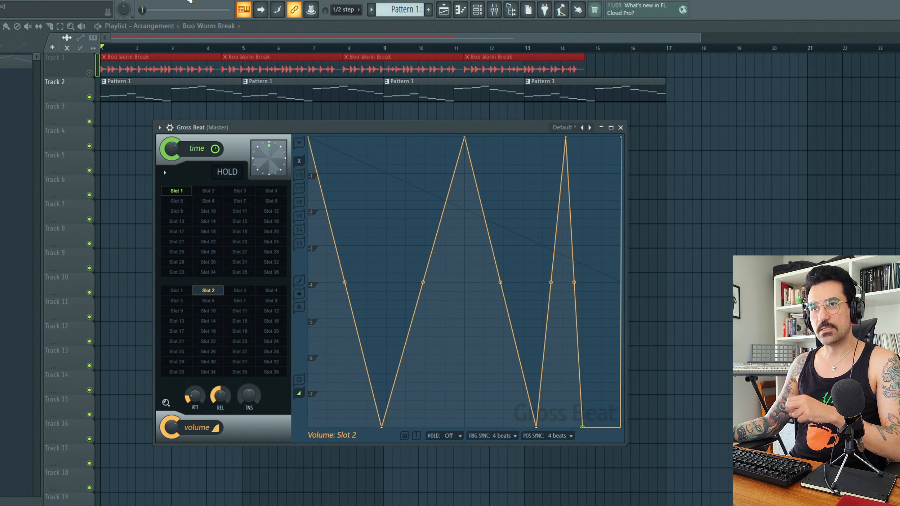
- Reload the Default preset with envelope snapping at 1/4 and select volume slot 2
click(566, 128)
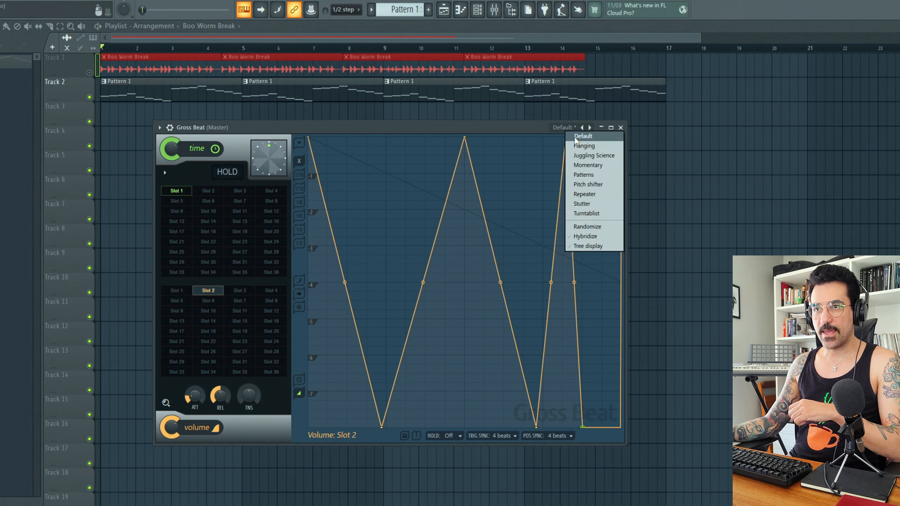
click(579, 141)
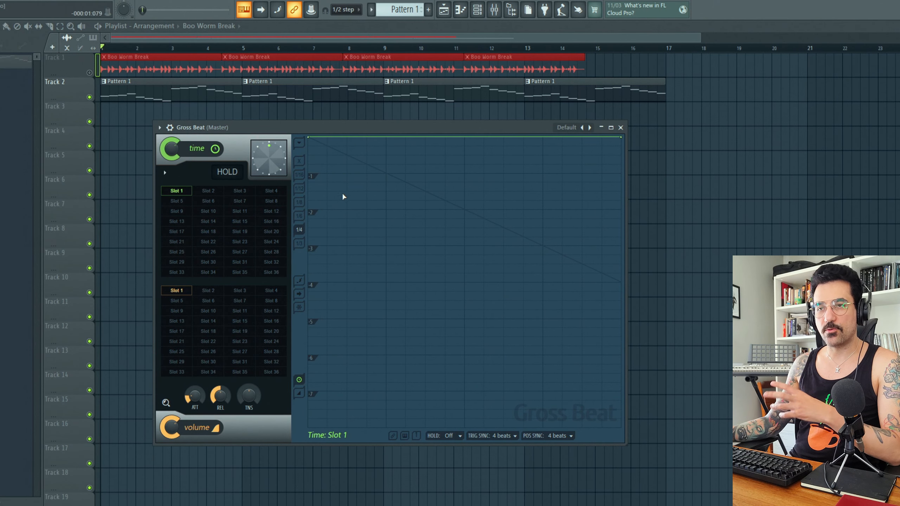
click(215, 291)
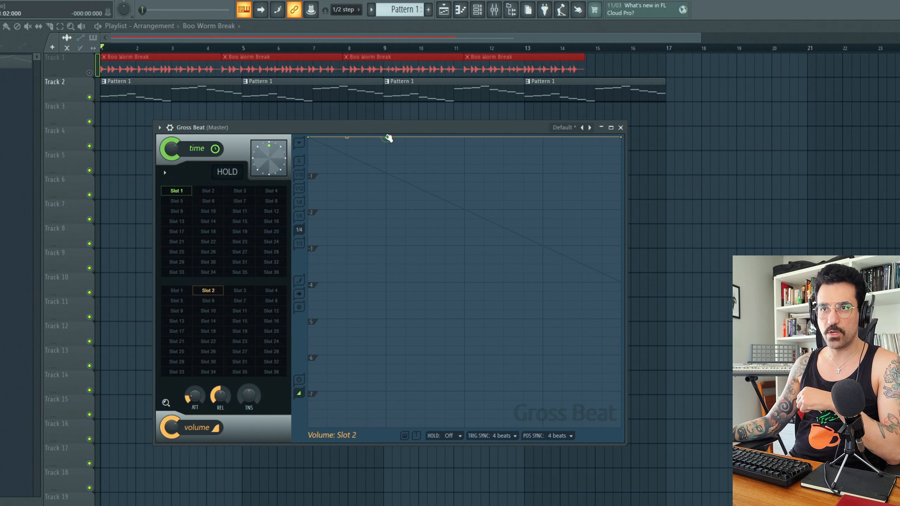
- Add a lowered volume envelope point at beat 2, shift it freely with snapping off, and set snapping to 1/6
drag(388, 141, 389, 172)
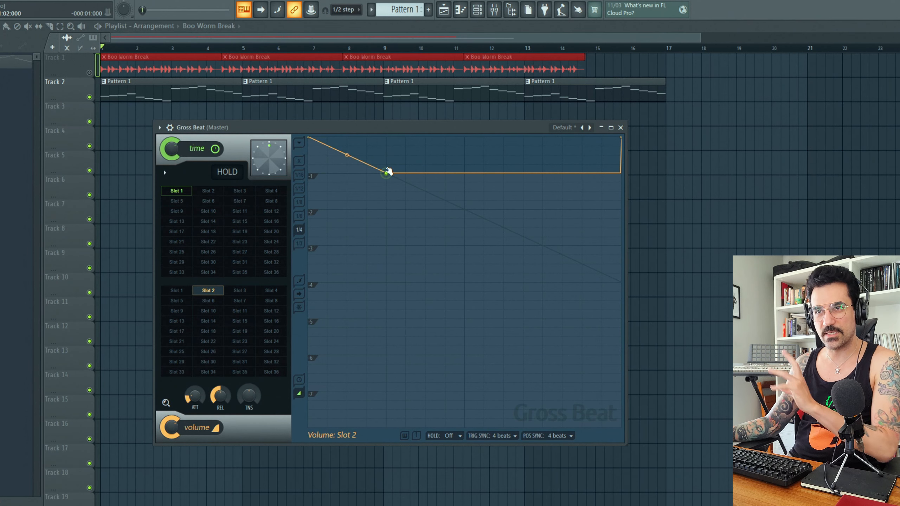
click(299, 160)
mouse_move(387, 172)
mouse_down()
mouse_move(392, 159)
mouse_move(392, 207)
mouse_move(390, 149)
mouse_move(386, 162)
mouse_up()
click(300, 215)
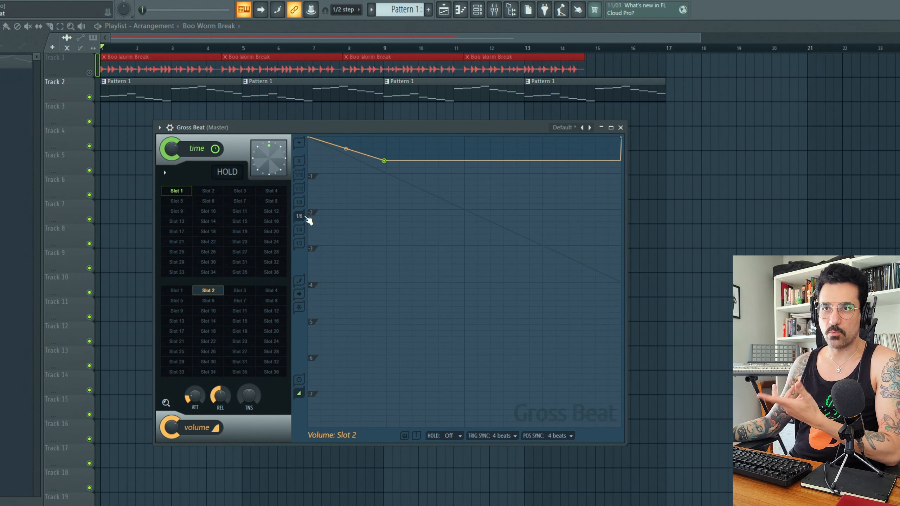
- Raise the beat 2 point back to full volume, freehand-draw an irregular volume slot 2 curve with snapping off, and test playback
drag(388, 160, 387, 137)
click(299, 229)
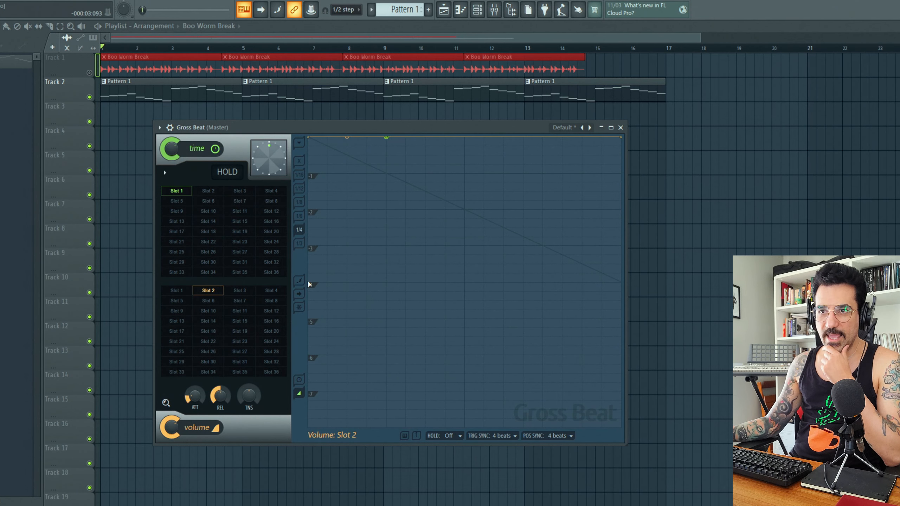
mouse_move(380, 139)
mouse_down()
mouse_move(375, 183)
mouse_move(420, 174)
mouse_move(449, 224)
mouse_move(487, 194)
mouse_move(526, 231)
mouse_move(506, 217)
mouse_move(543, 194)
mouse_move(574, 245)
mouse_move(517, 223)
mouse_move(417, 221)
mouse_move(375, 234)
mouse_move(479, 248)
mouse_move(487, 233)
mouse_move(518, 262)
mouse_move(481, 352)
mouse_move(513, 248)
mouse_up()
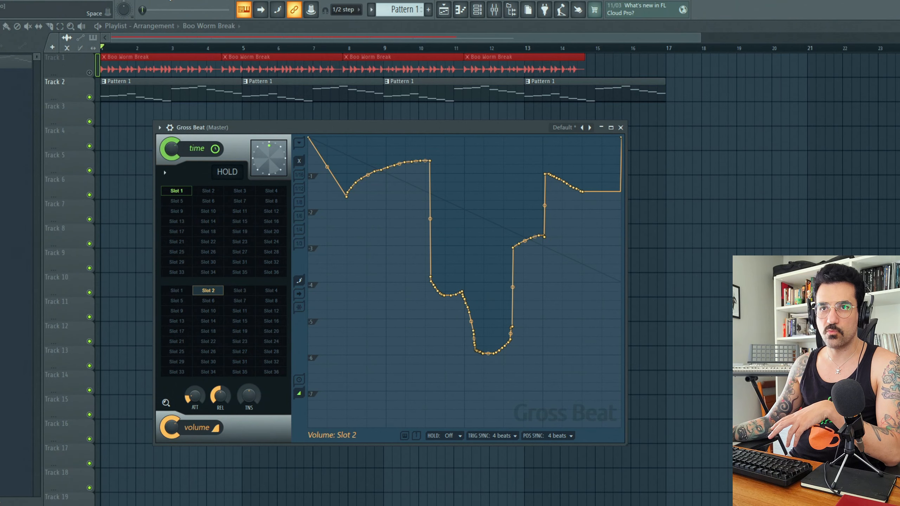
key(space)
key(space)
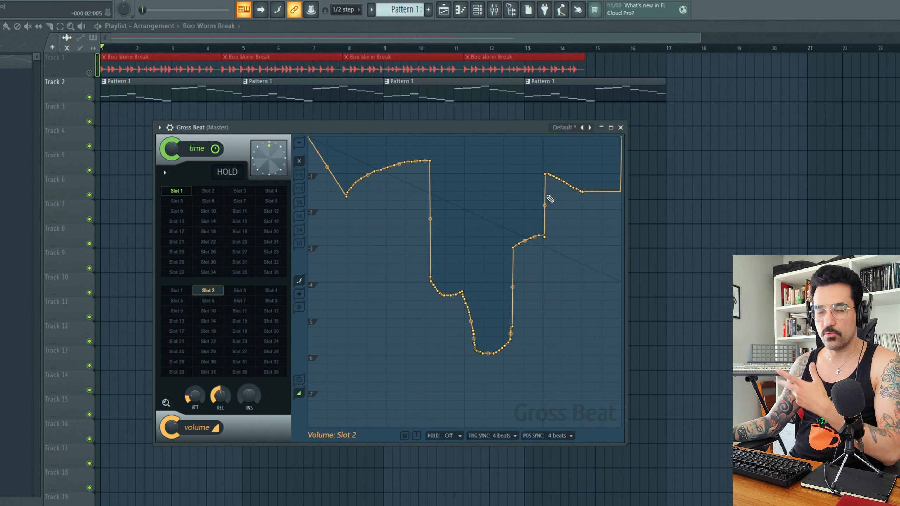
- Reload the Default preset, switch the envelope editor from step drawing to slide editing, and select volume slot 2
click(569, 127)
click(588, 133)
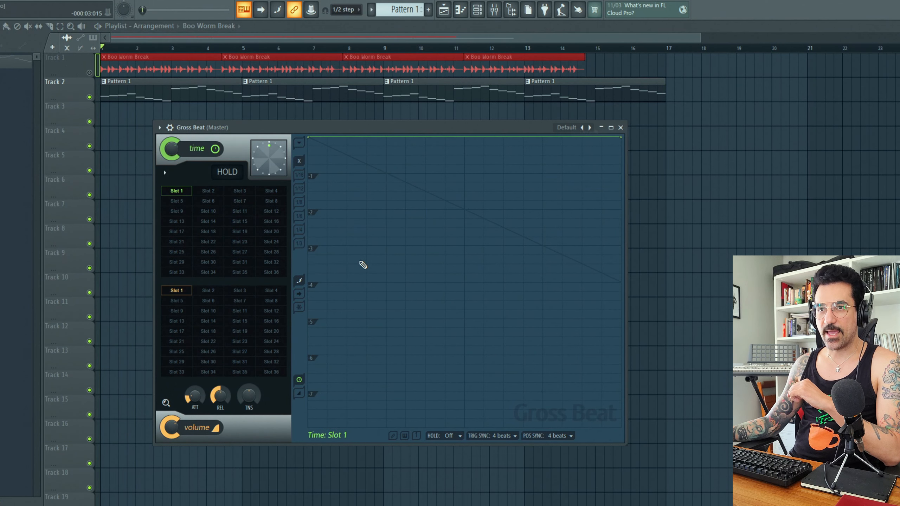
click(299, 294)
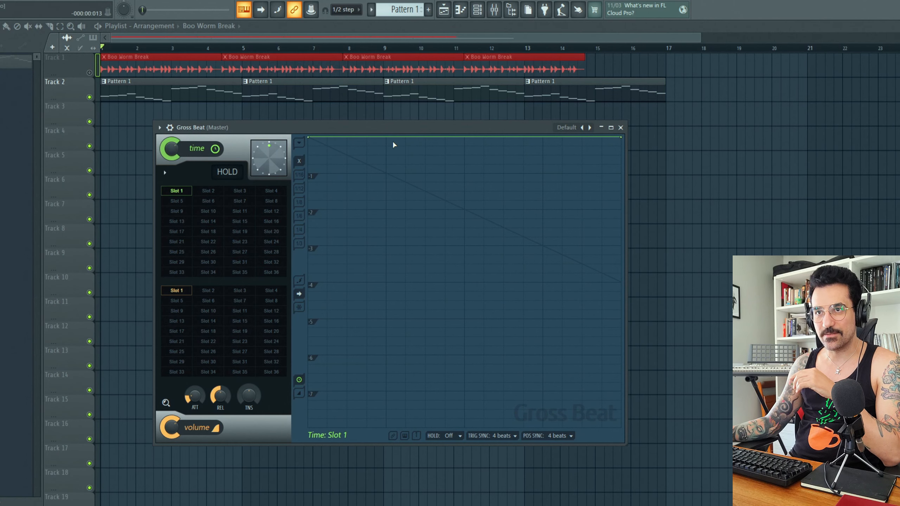
click(212, 291)
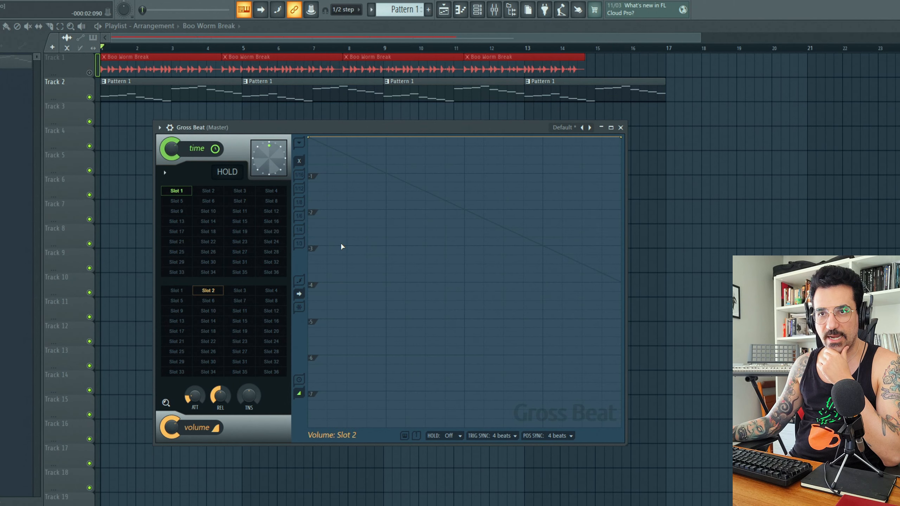
- Add a volume point near beat 2, set its mode to Stairs, and lower it to a bit above half volume
mouse_move(391, 137)
mouse_down()
mouse_move(392, 160)
mouse_move(389, 143)
mouse_up()
right_click(389, 144)
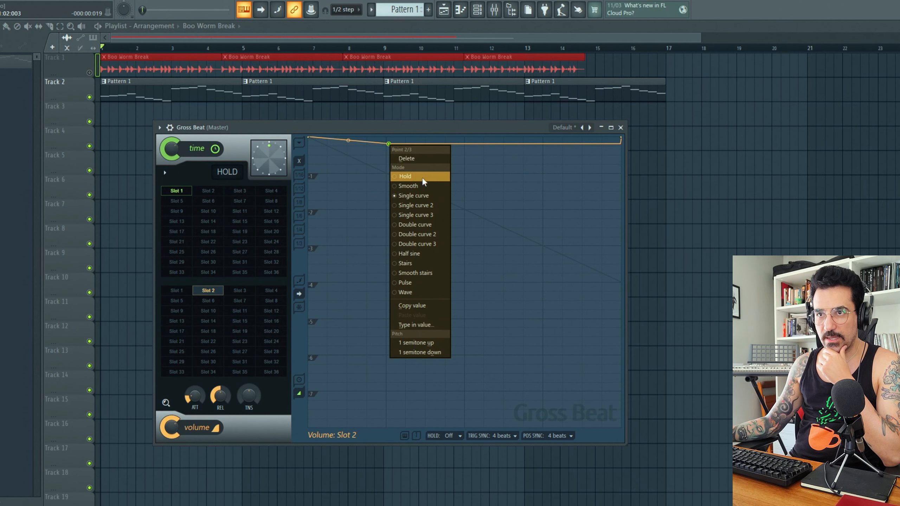
click(425, 263)
drag(390, 144, 381, 273)
- Add another point at the same lowered level between beats 2 and 3 and set its mode to Smooth stairs
mouse_move(439, 274)
mouse_down()
mouse_move(430, 221)
mouse_move(441, 273)
mouse_up()
right_click(440, 273)
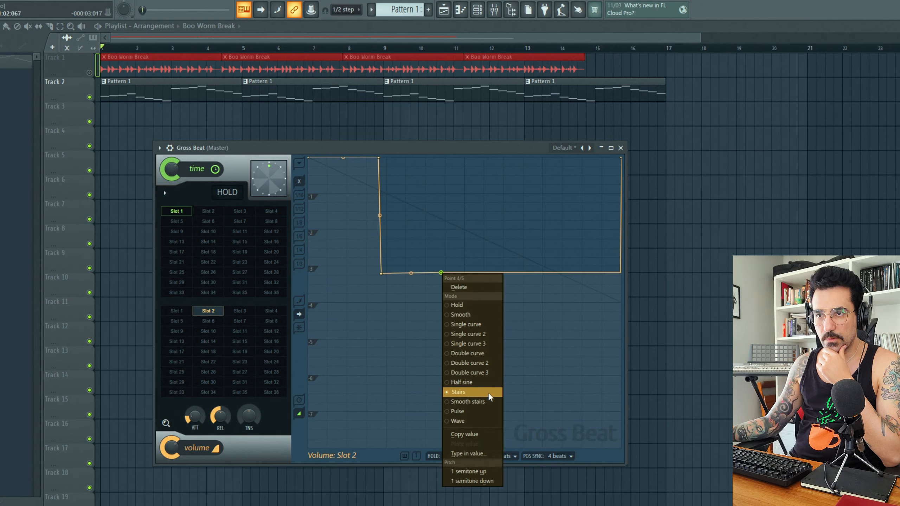
click(484, 405)
- Shape a plateau before beat 3 and a rise just before beat 4, and slide the plateau's start and following points earlier
drag(440, 273, 467, 272)
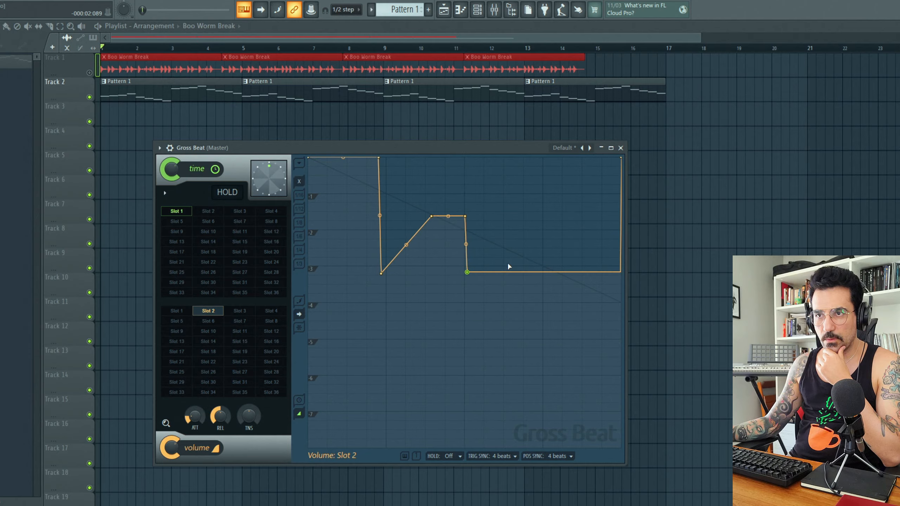
drag(529, 271, 526, 211)
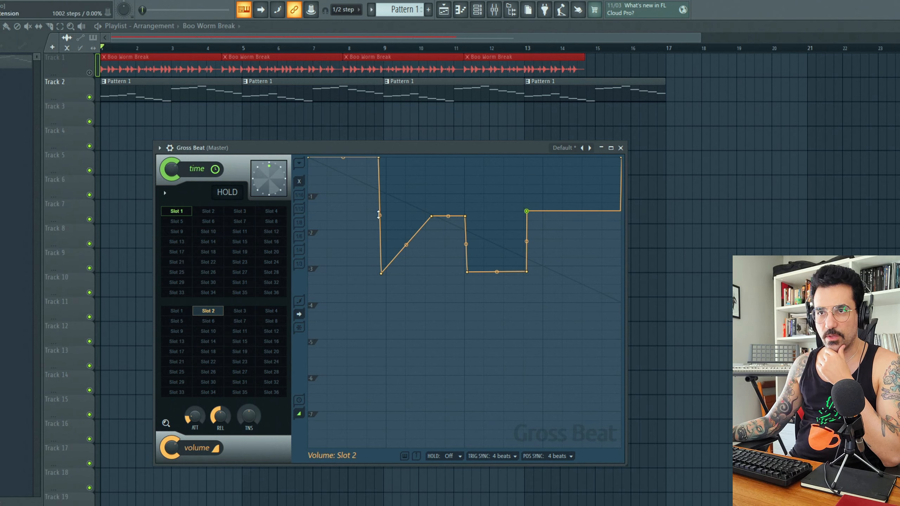
mouse_move(434, 218)
mouse_down()
mouse_move(582, 217)
mouse_move(439, 214)
mouse_move(514, 206)
mouse_move(638, 211)
mouse_move(422, 221)
mouse_move(488, 207)
mouse_move(557, 210)
mouse_move(552, 223)
mouse_move(542, 219)
mouse_move(615, 225)
mouse_move(447, 234)
mouse_move(623, 237)
mouse_move(257, 238)
mouse_move(638, 236)
mouse_move(419, 222)
mouse_up()
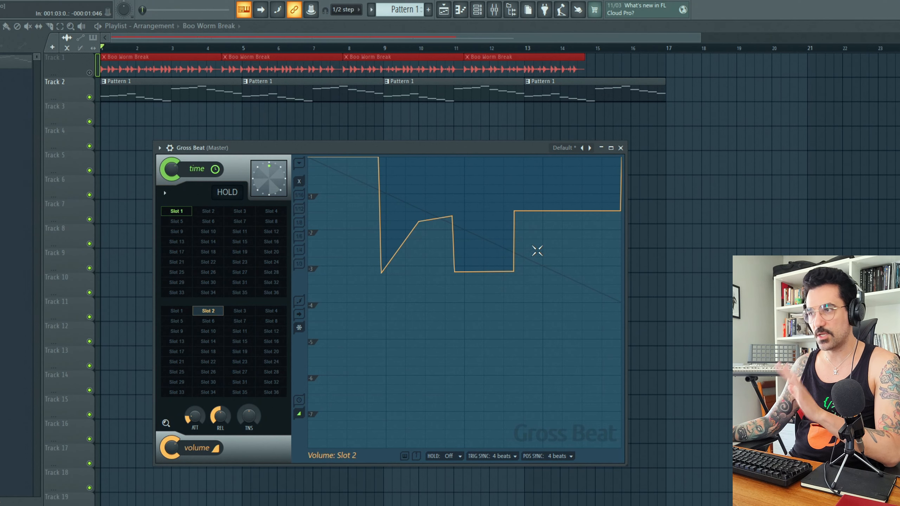
- Reload the Default preset, select volume slot 2, and set envelope snapping to 1/4
click(564, 149)
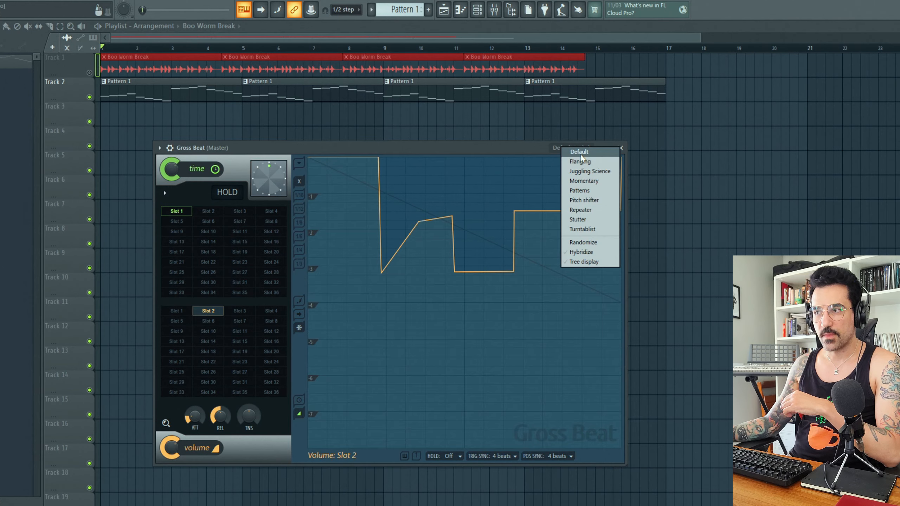
click(580, 153)
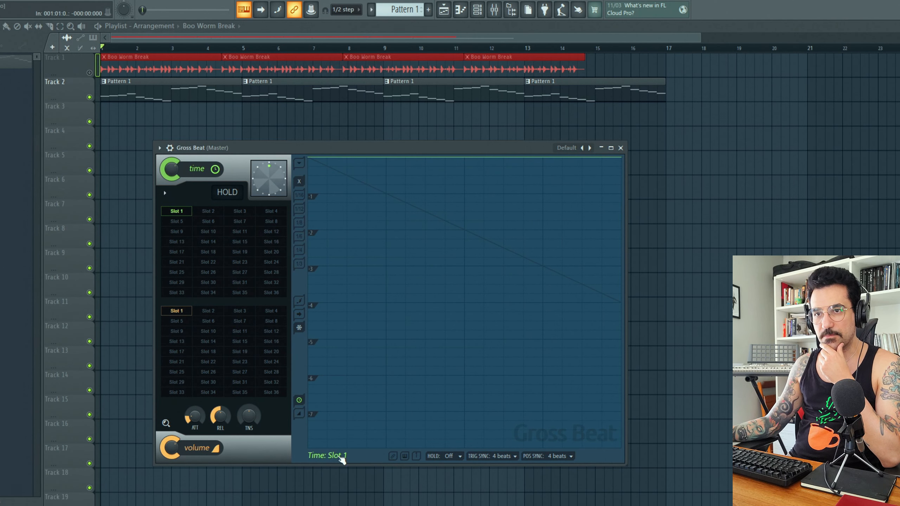
click(213, 312)
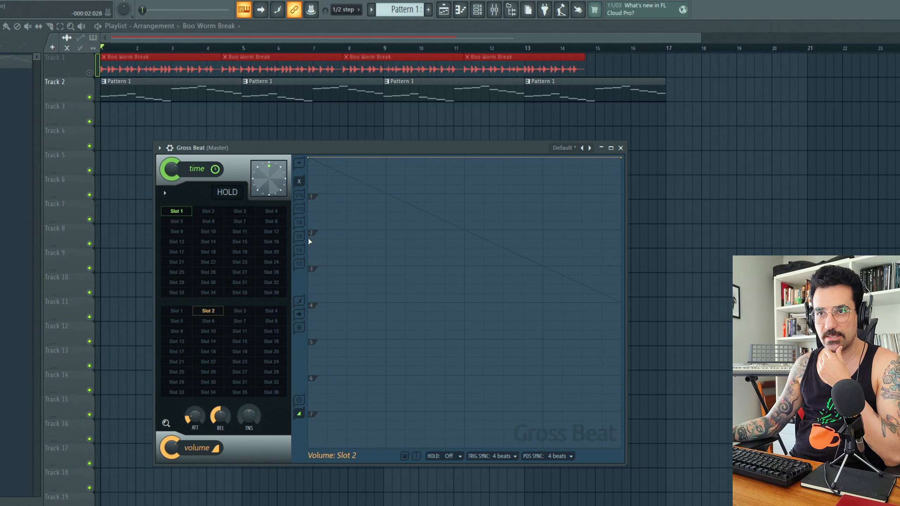
click(299, 250)
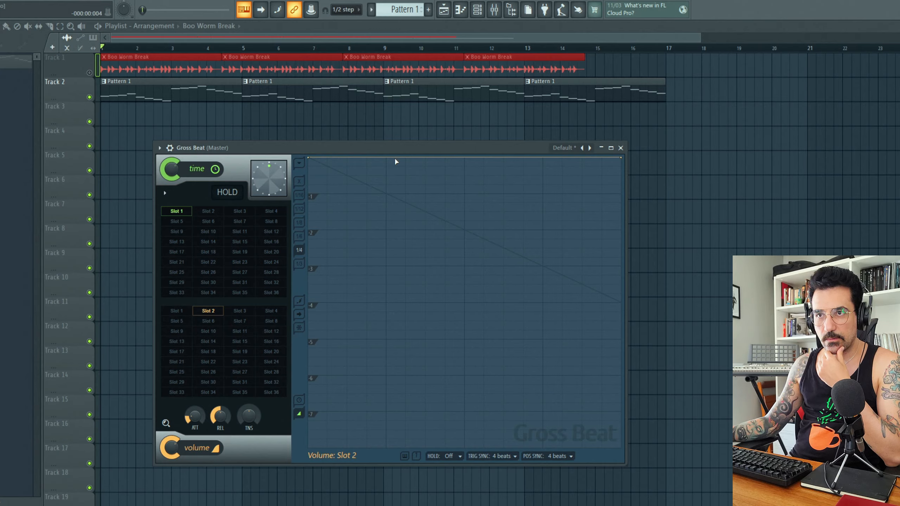
- Draw a volume zigzag that falls to zero at beat 2, peaks at beat 3, and returns to zero at beat 4
drag(389, 159, 385, 447)
drag(465, 447, 475, 155)
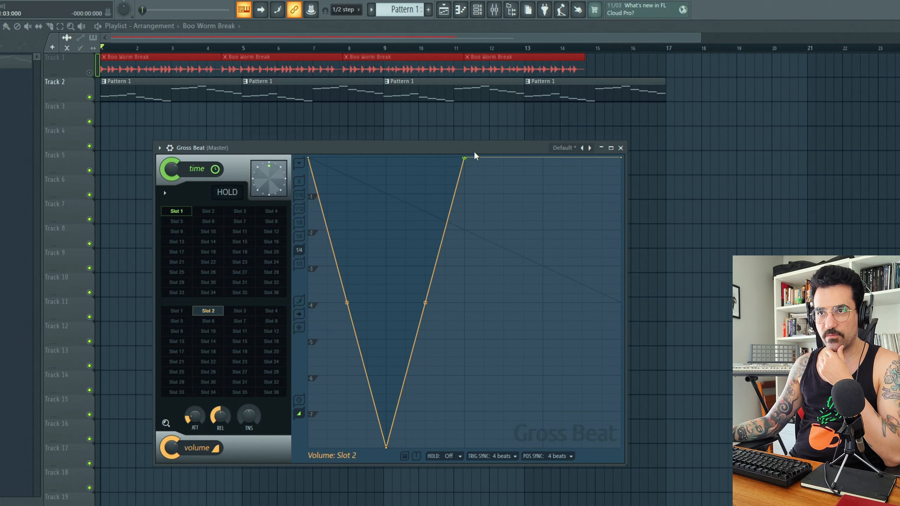
drag(540, 162, 543, 448)
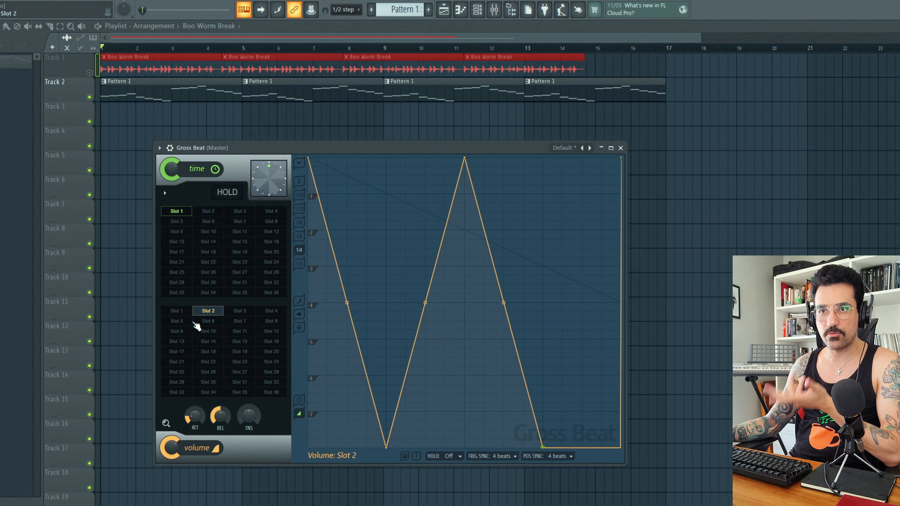
- Rename volume slot 2 as Teste
right_click(212, 315)
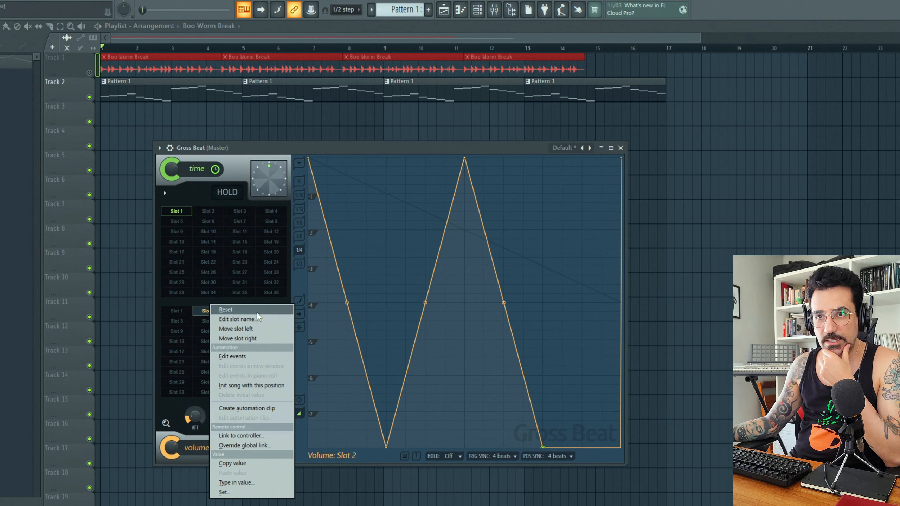
click(269, 317)
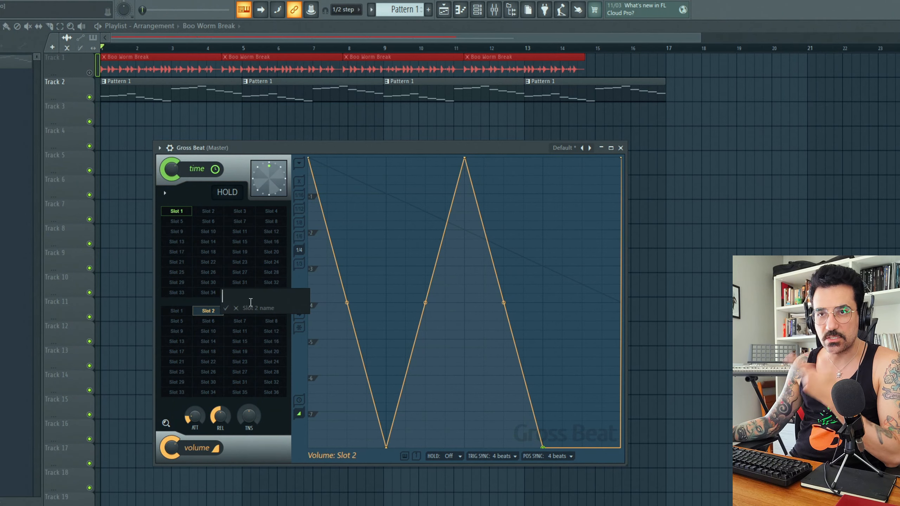
text(Teste)
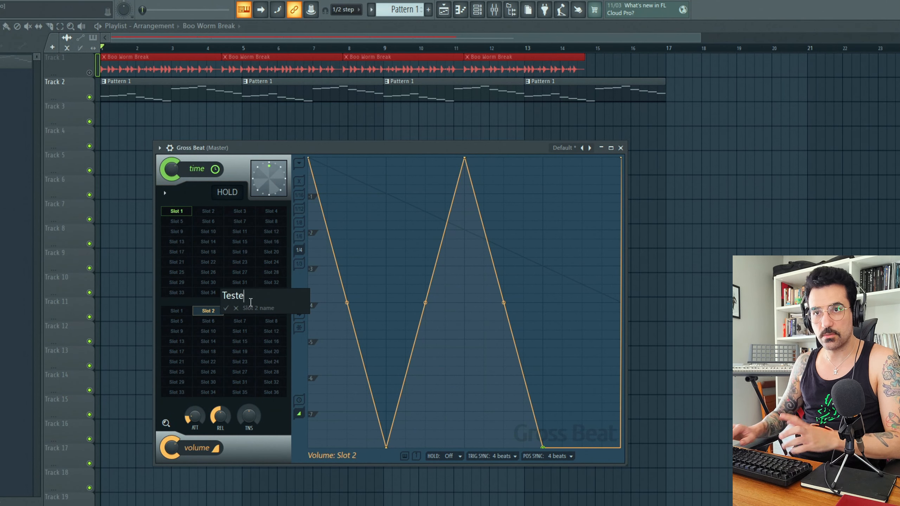
key(Return)
- Select volume slot 3 and rename it Teste 2
click(240, 311)
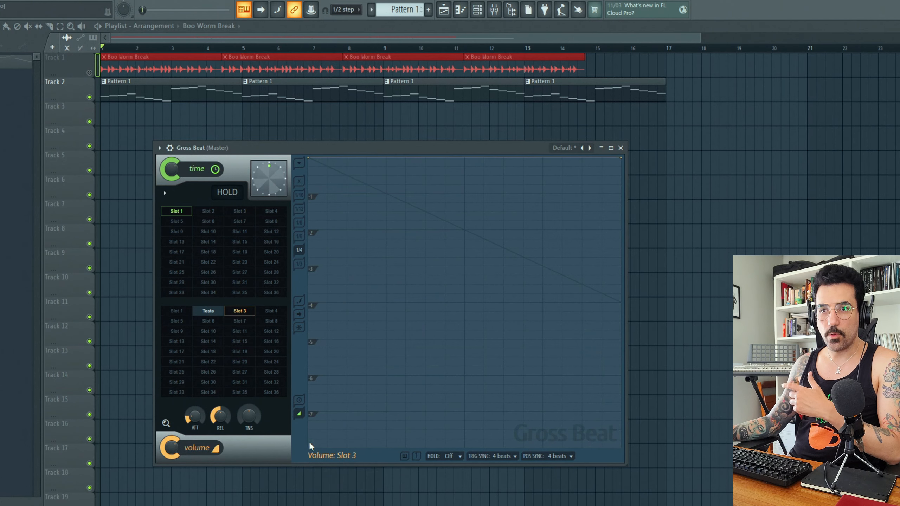
click(350, 458)
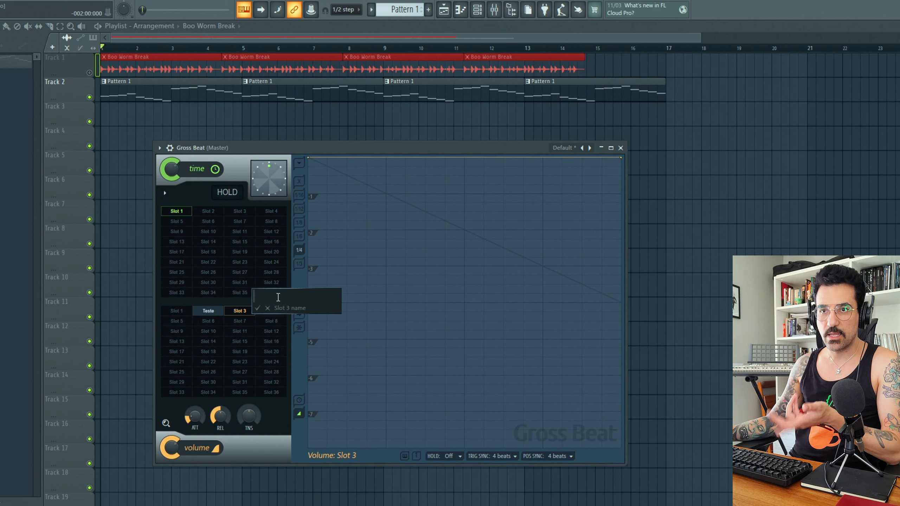
text(Teste 2)
key(Return)
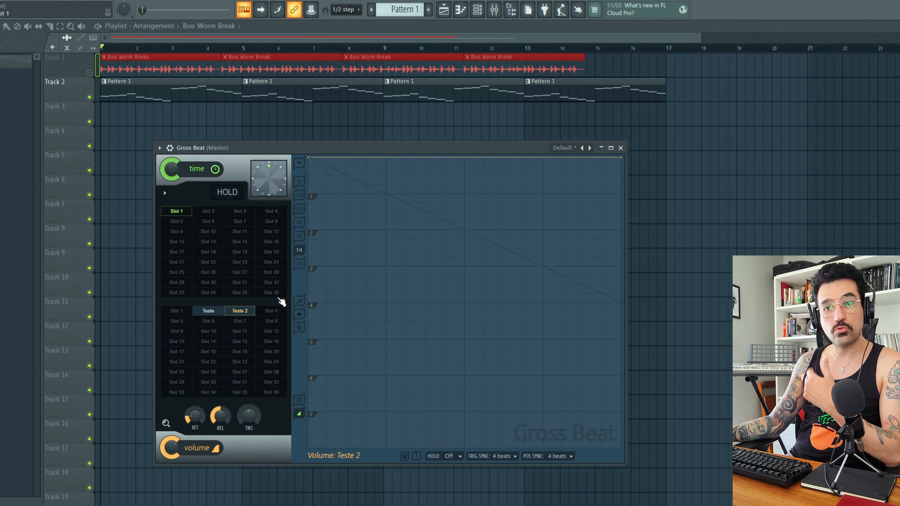
- Revisit the Teste volume slot's envelope, reload the Default preset, and select volume slot 2
click(212, 311)
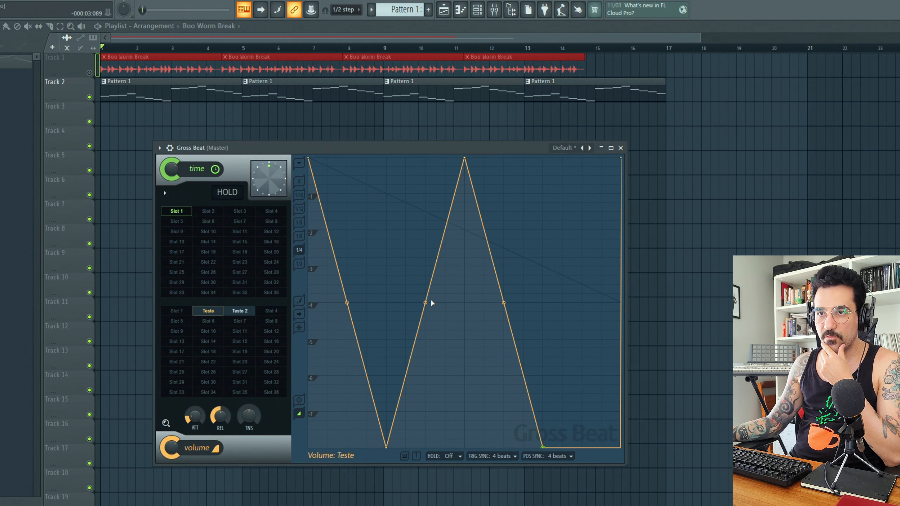
drag(425, 303, 425, 303)
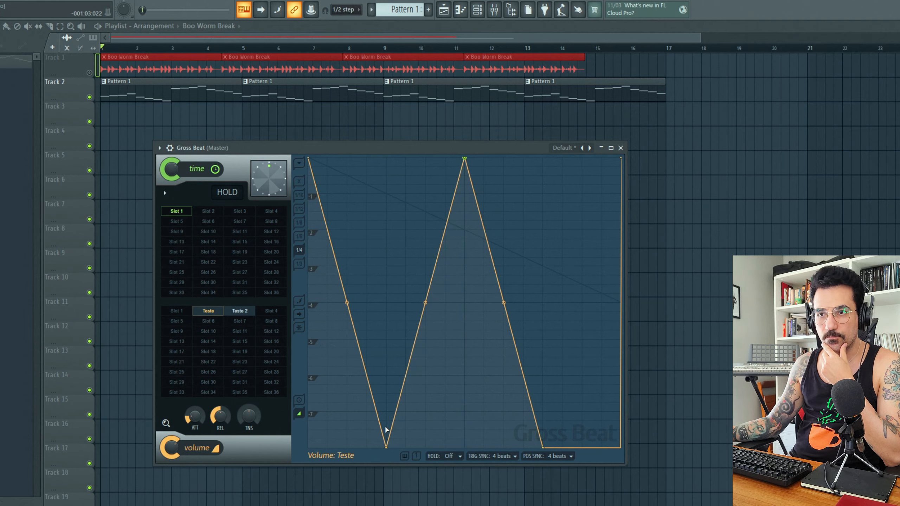
click(567, 148)
click(576, 158)
click(215, 310)
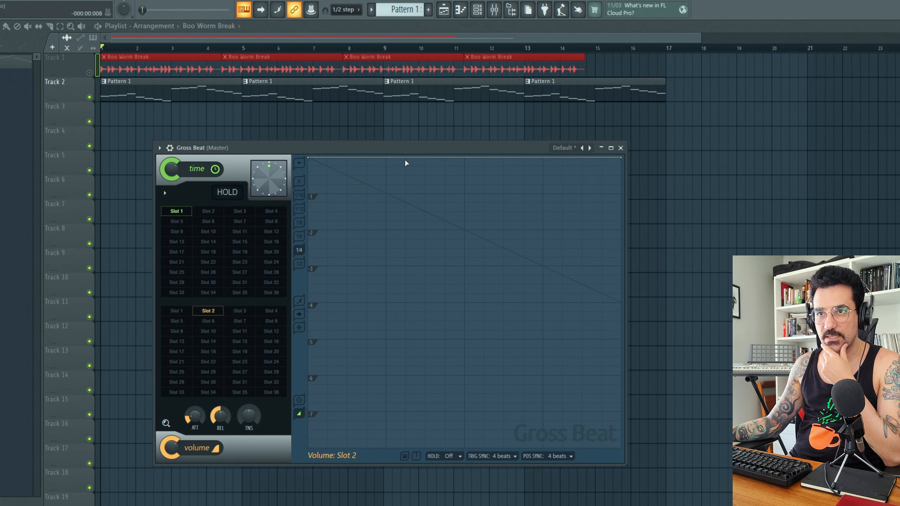
- Add a volume point at beat 2, set its mode to Single curve, and lower it to zero
right_click(386, 158)
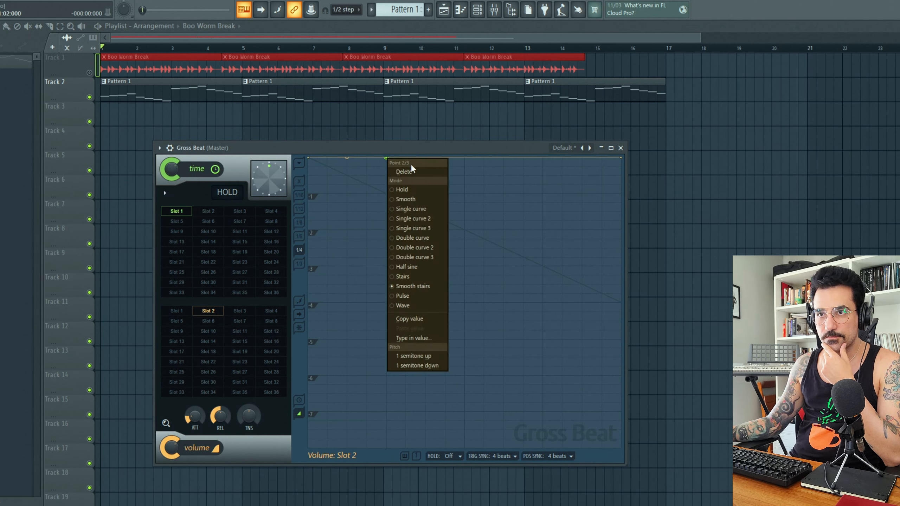
click(442, 211)
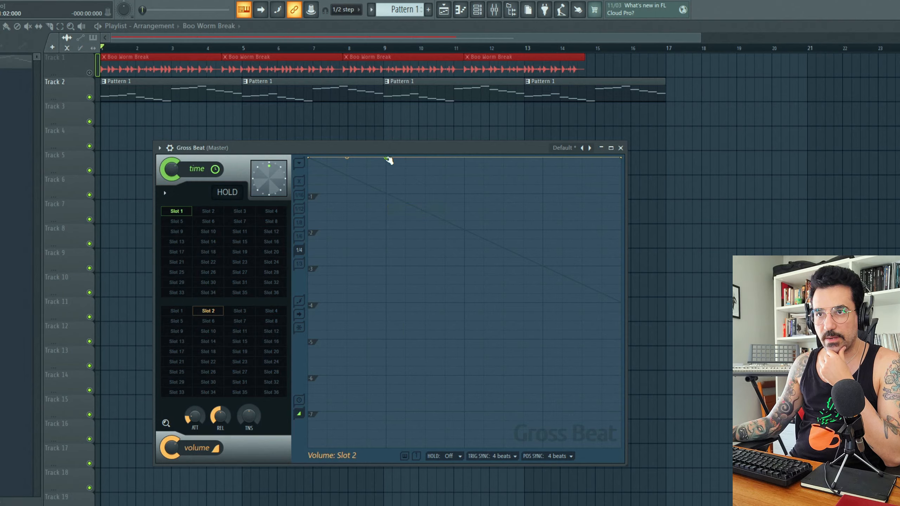
drag(388, 159, 388, 450)
- Extend the curved envelope with a peak at beat 3, a drop to zero and full-volume jump at beat 4, and zero at the end
click(466, 448)
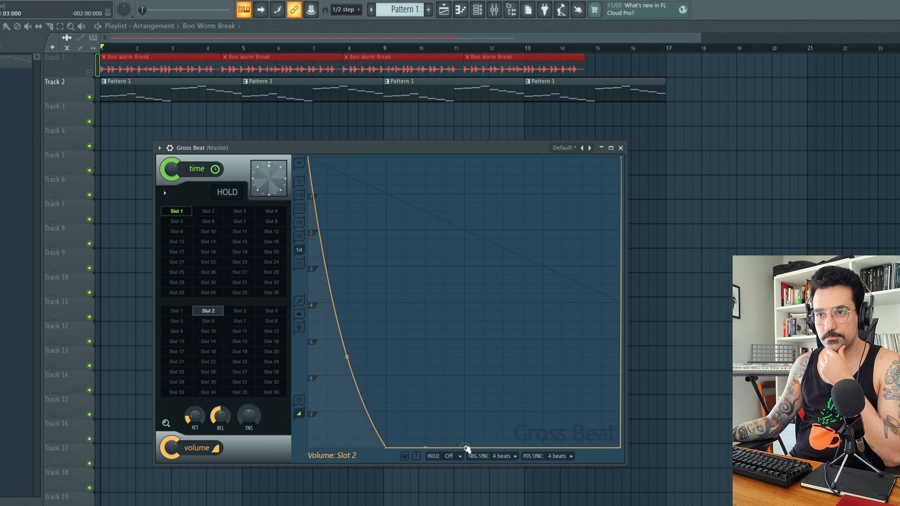
drag(467, 448, 467, 158)
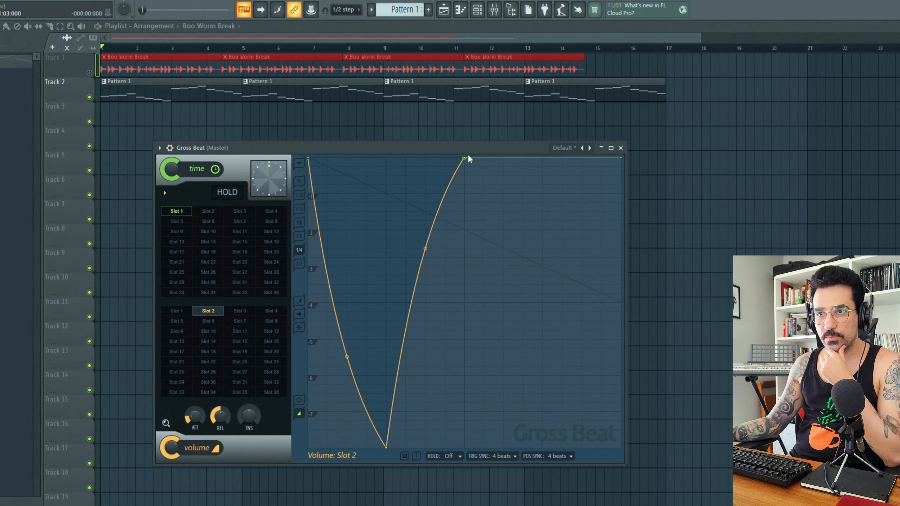
drag(545, 159, 618, 451)
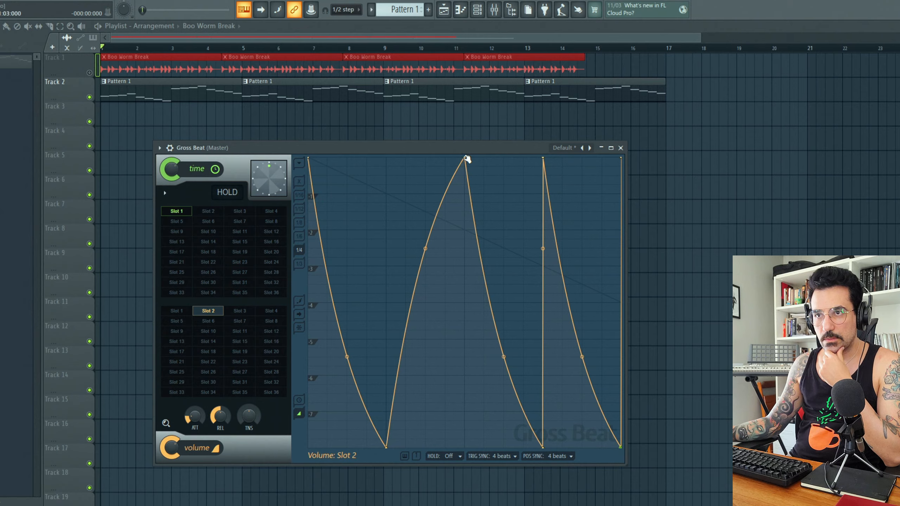
- Move the beat 3 peak earlier to midway between beats 2 and 3, keeping it at full volume
drag(460, 158, 398, 155)
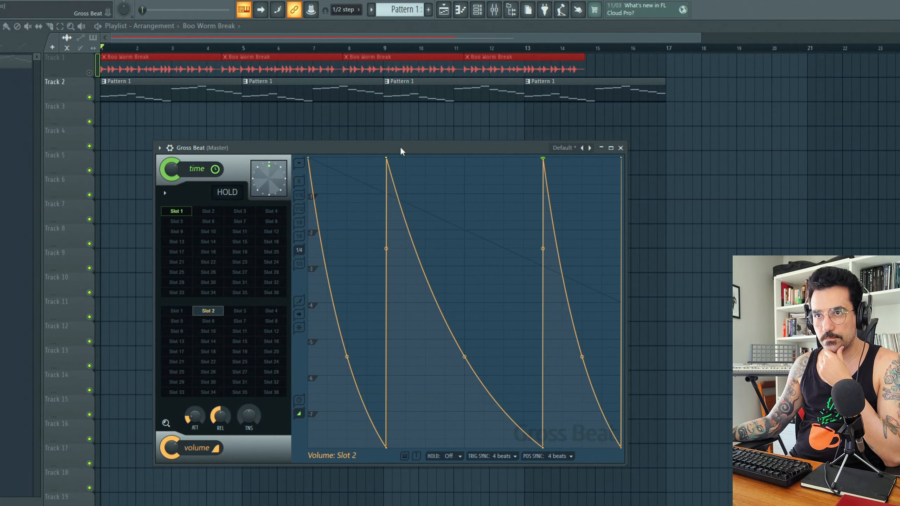
drag(386, 159, 427, 159)
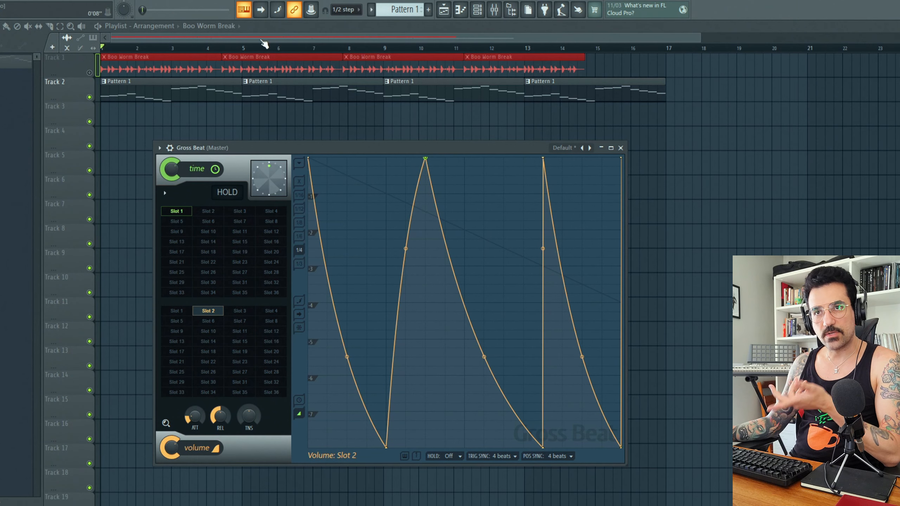
- Start playback and raise the volume slope tension to 100%
key(space)
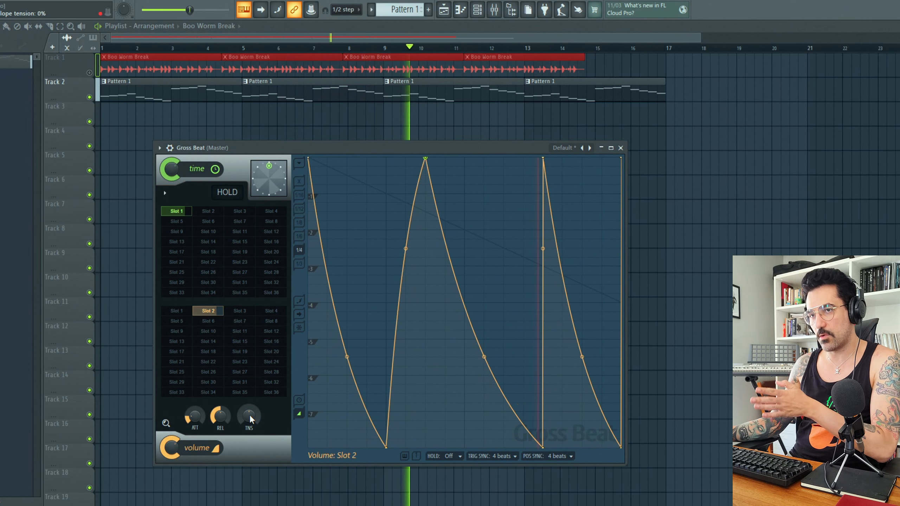
drag(249, 421, 250, 383)
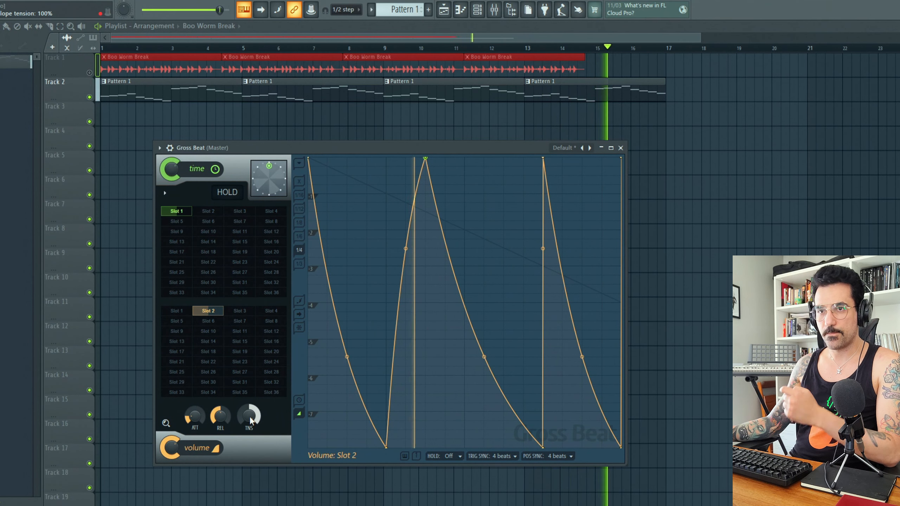
- Lower the volume slope tension below zero during playback and reset it to its default 0%
drag(249, 417, 250, 460)
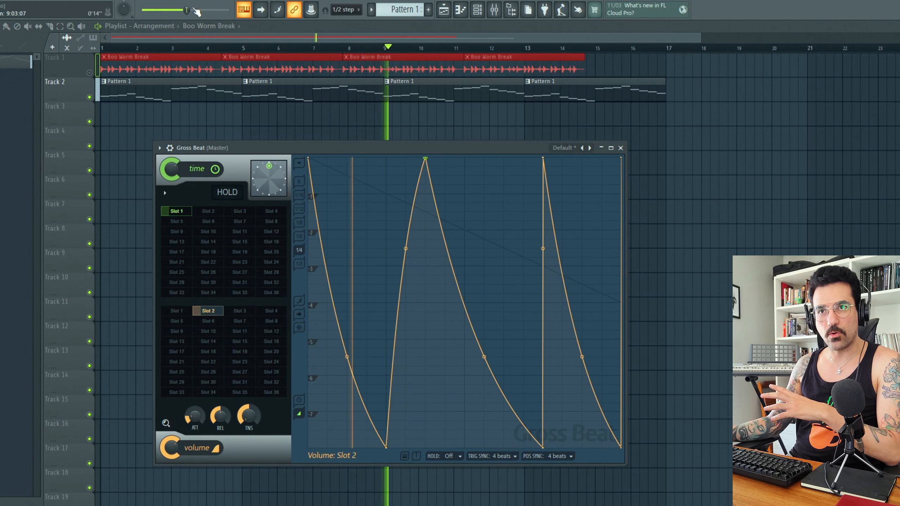
right_click(248, 417)
click(276, 336)
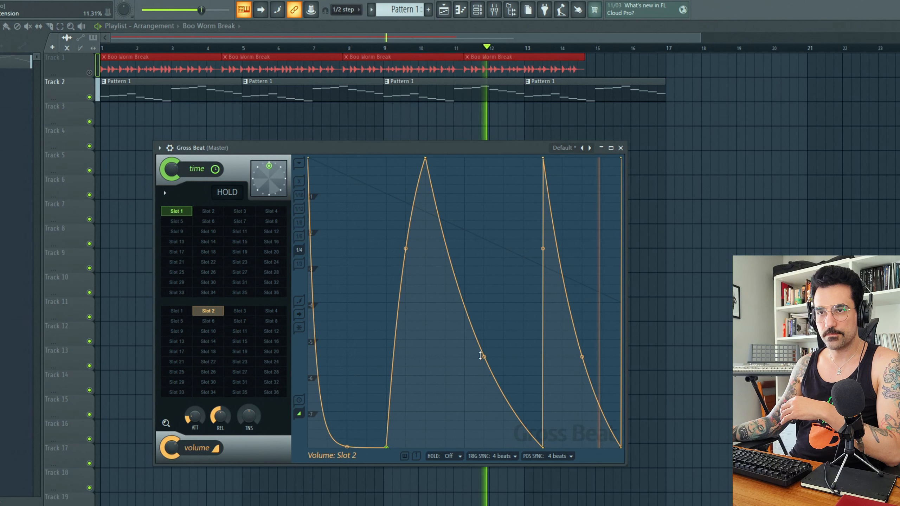
- Steepen the volume curves into sharp falls and a sharp rise around the peaks by lowering their tension points
drag(484, 356, 485, 408)
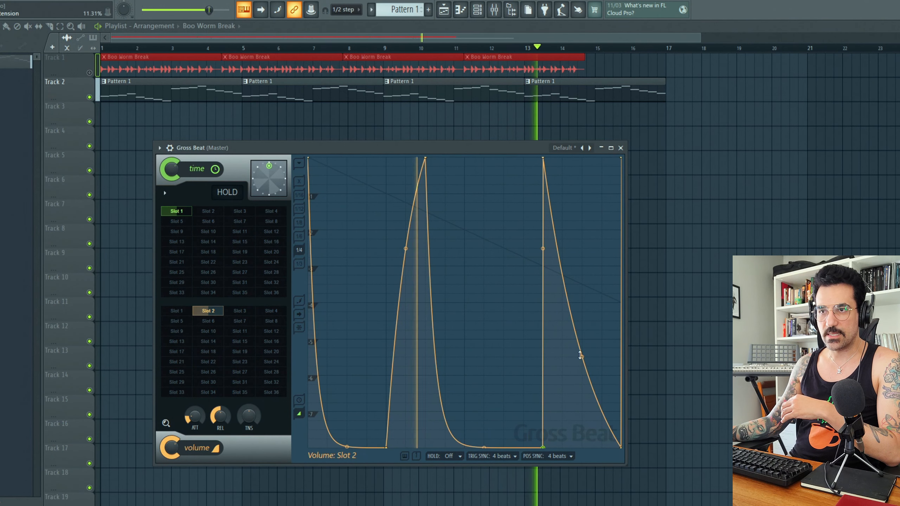
drag(587, 369, 581, 446)
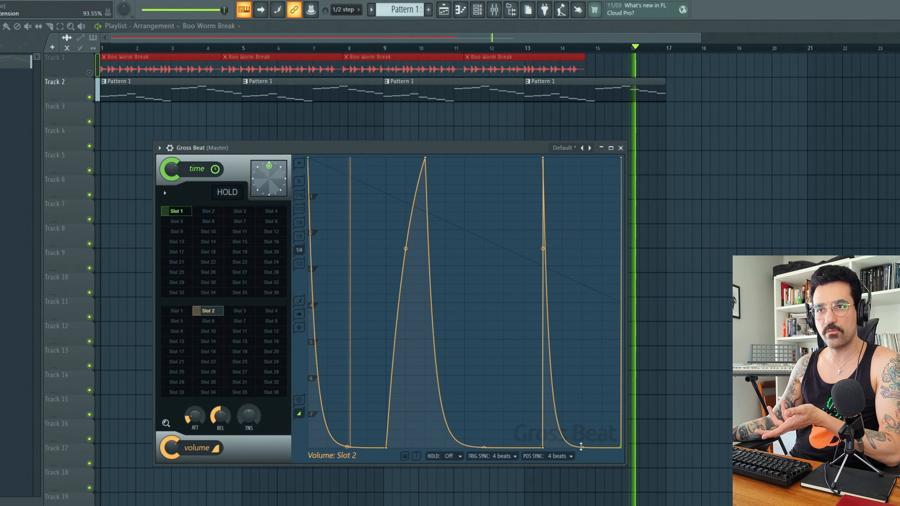
drag(406, 248, 406, 428)
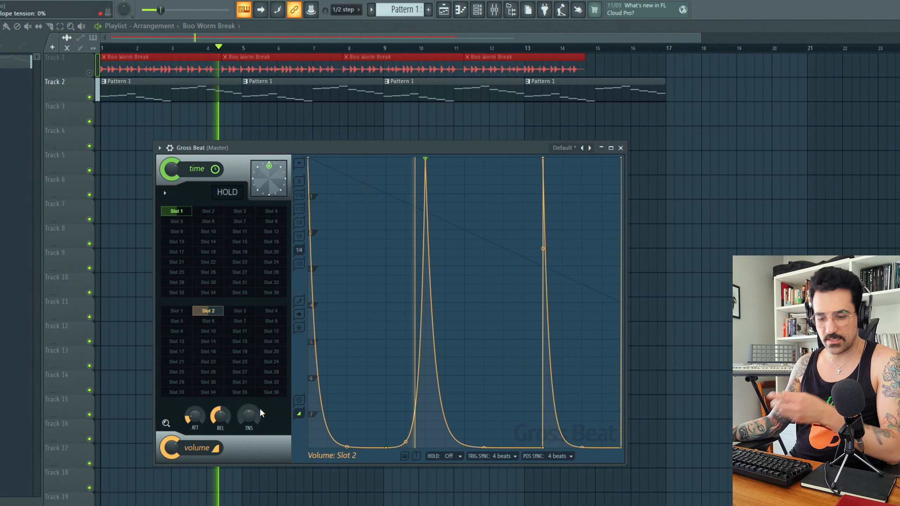
- Stop playback and undo the volume curve tension changes
key(space)
key(ctrl+z)
key(ctrl+z)
key(ctrl+z)
key(ctrl+z)
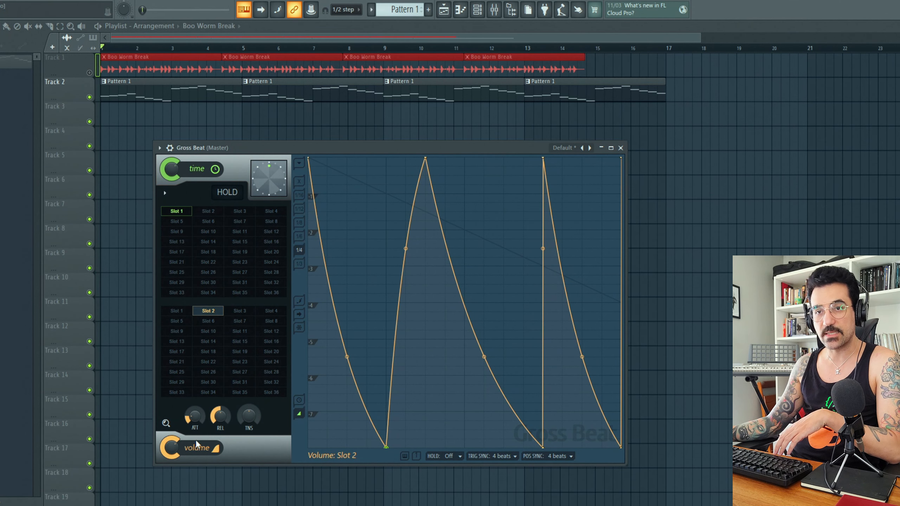
- Audition the volume smoothing attack at 500 ms and at 0 ms, and stop playback
key(space)
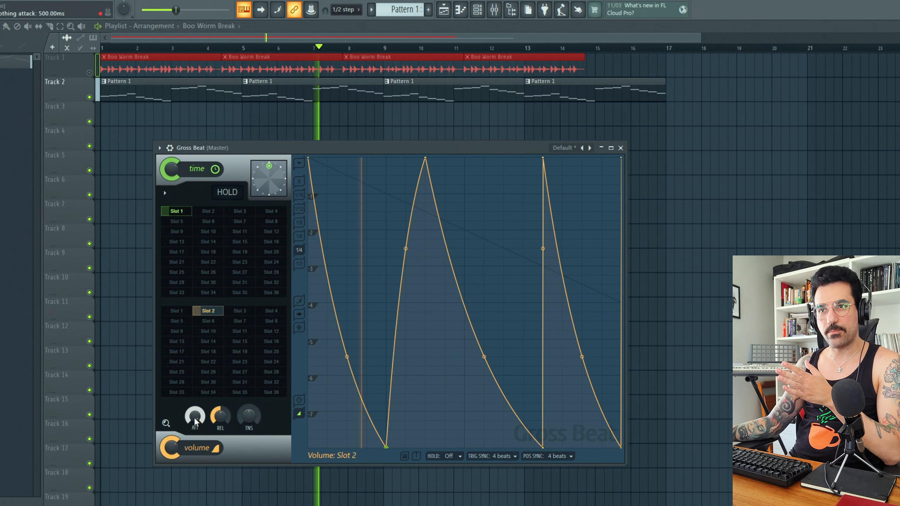
drag(194, 418, 194, 492)
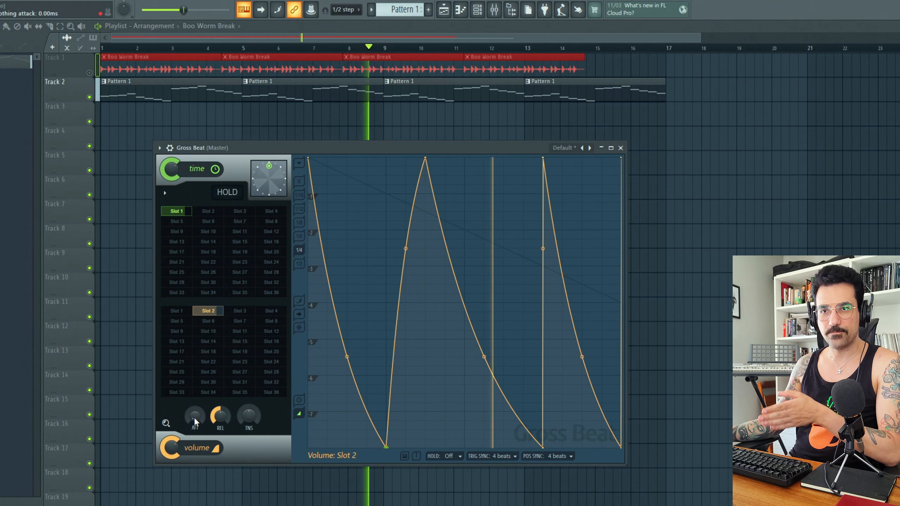
key(space)
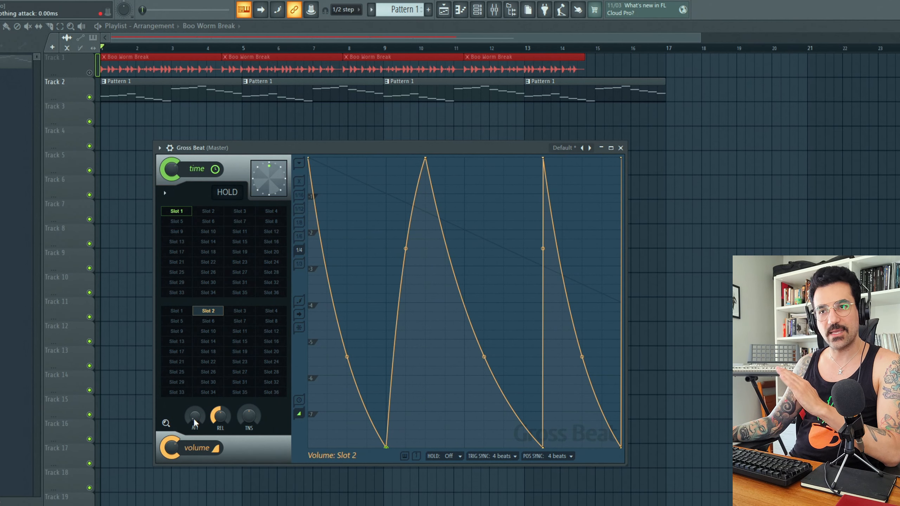
- Replay the song with a 0 ms smoothing attack and reset the attack to its default
drag(193, 421, 192, 459)
key(space)
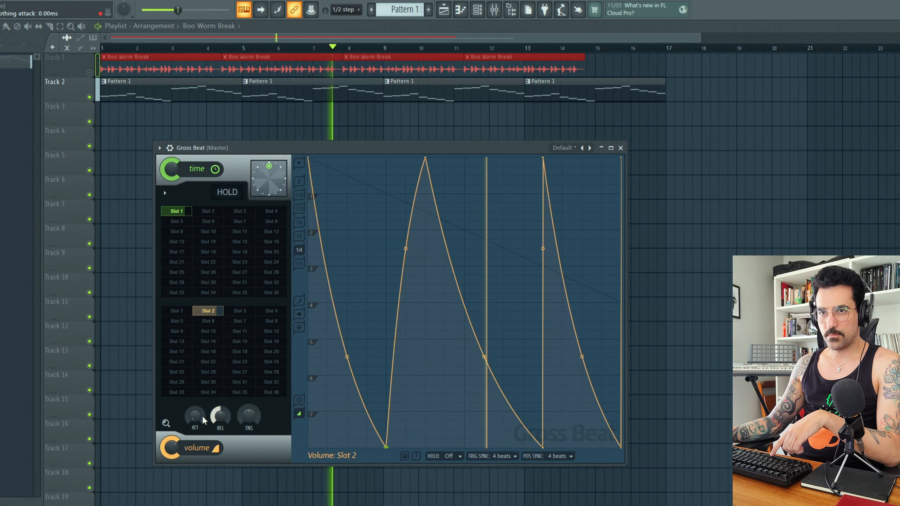
right_click(196, 414)
click(223, 336)
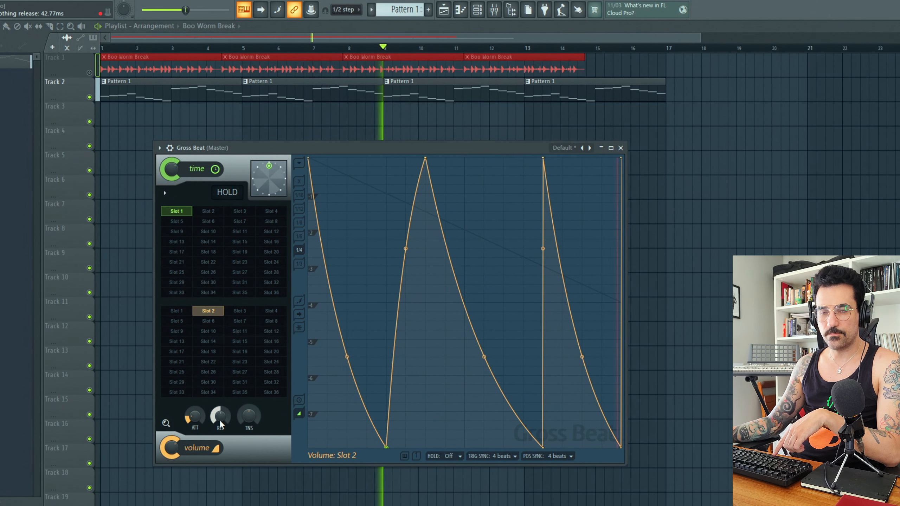
- Raise the volume smoothing release to 1000 ms and restart playback
drag(219, 420, 220, 425)
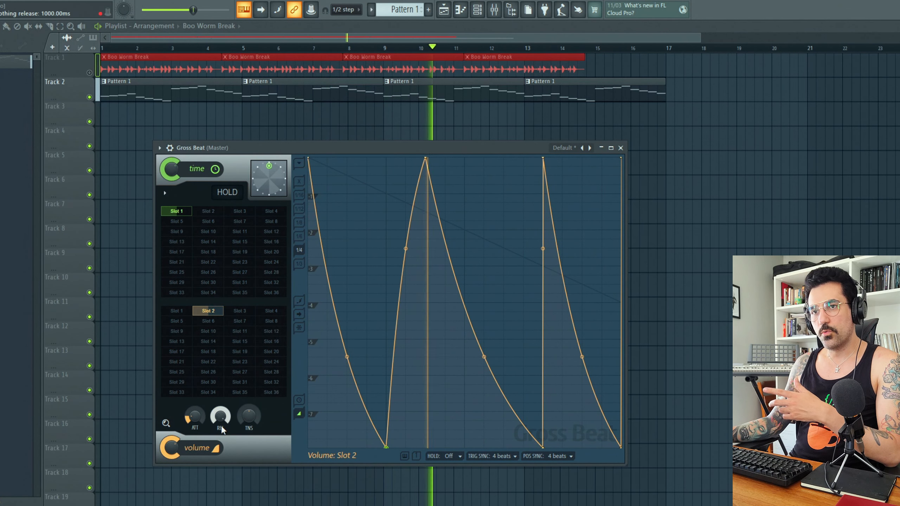
key(space)
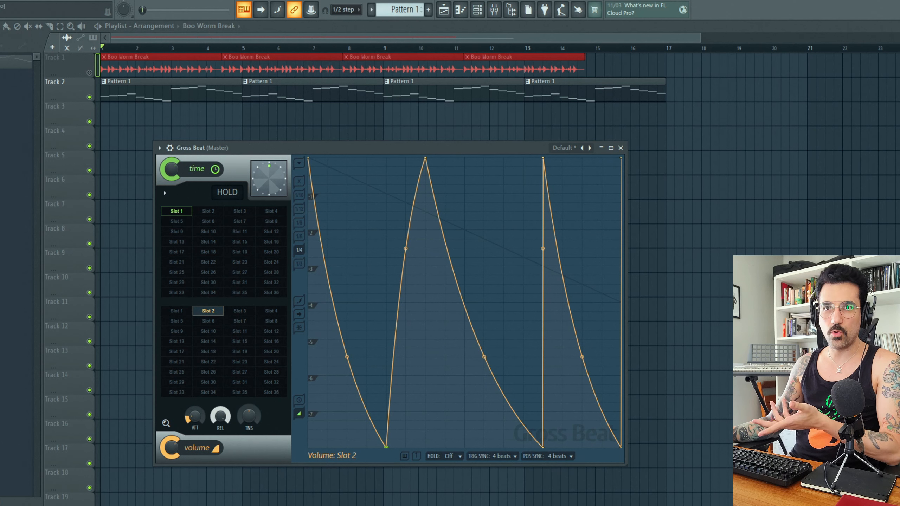
key(space)
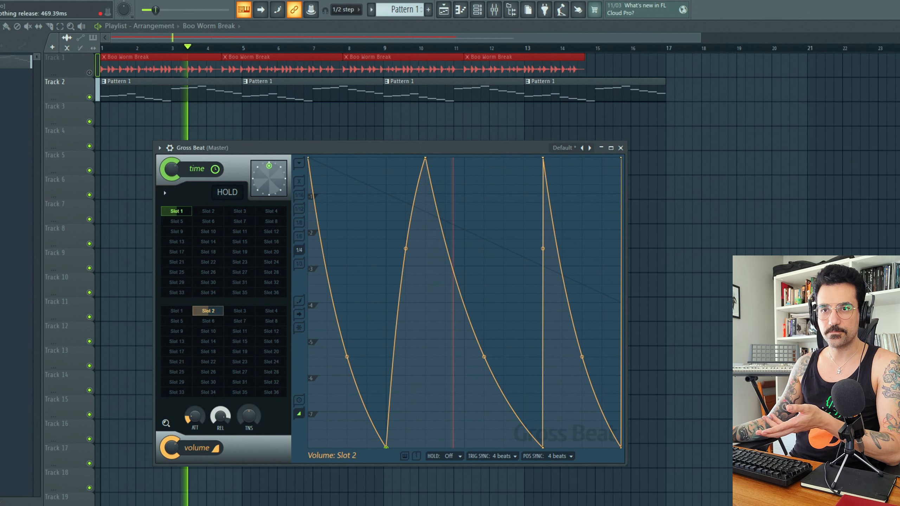
- Lower the volume smoothing release to 0 ms, reset it to its default 42.77 ms, and stop playback
drag(220, 416, 220, 455)
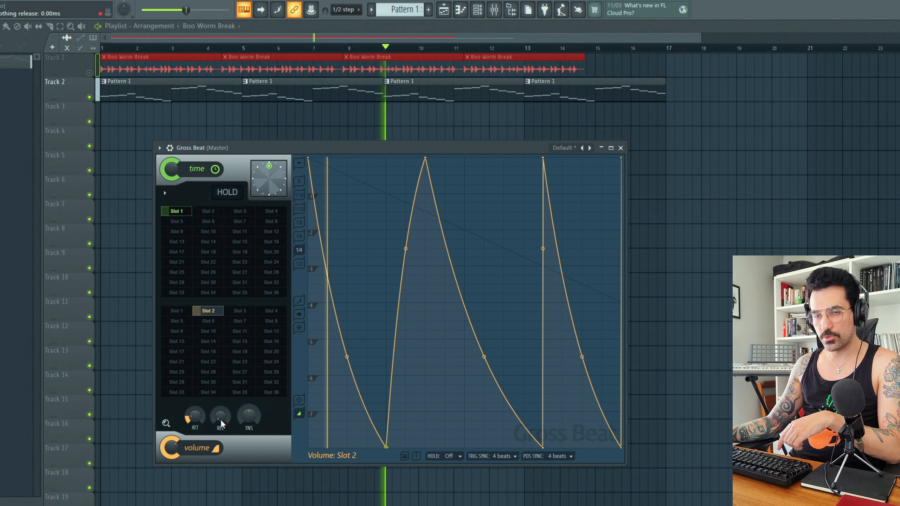
right_click(220, 419)
click(244, 336)
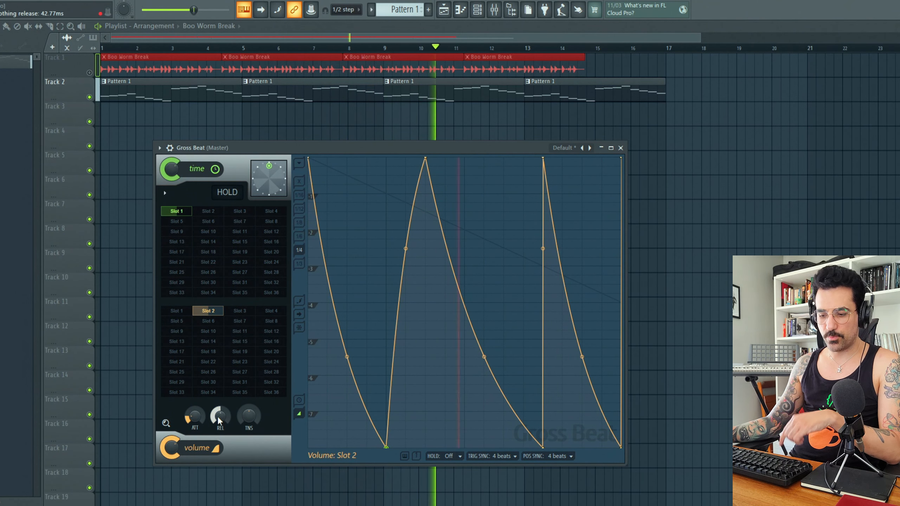
key(space)
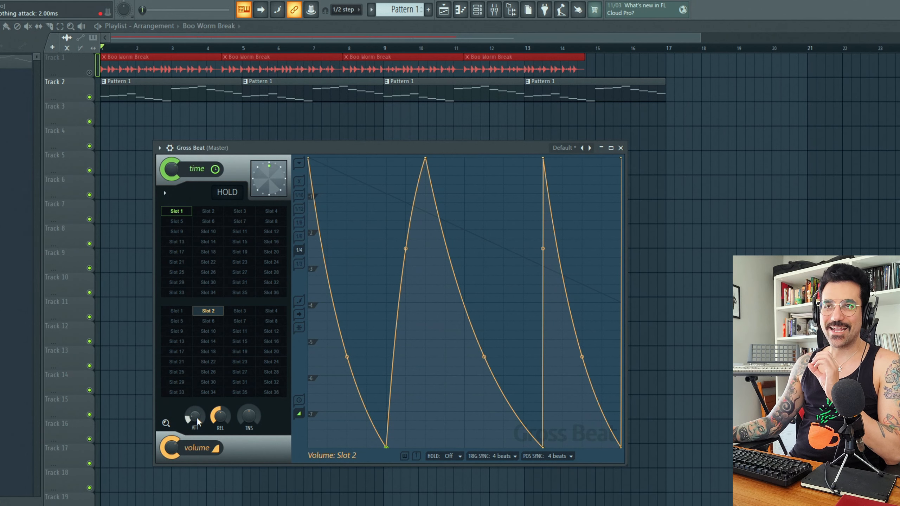
- Audition the volume smoothing attack up to about 55 ms, stop playback, and reset the attack to its default
key(space)
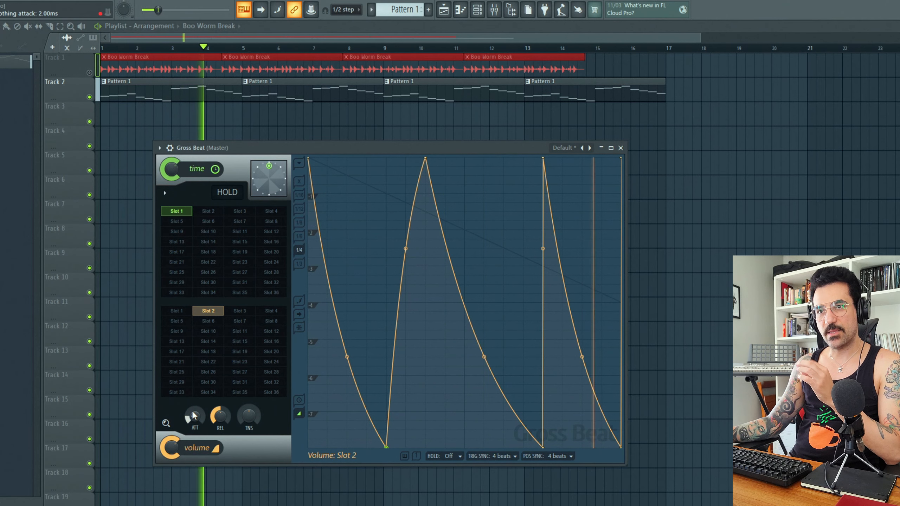
mouse_move(190, 416)
mouse_down()
mouse_move(190, 396)
mouse_move(197, 415)
mouse_up()
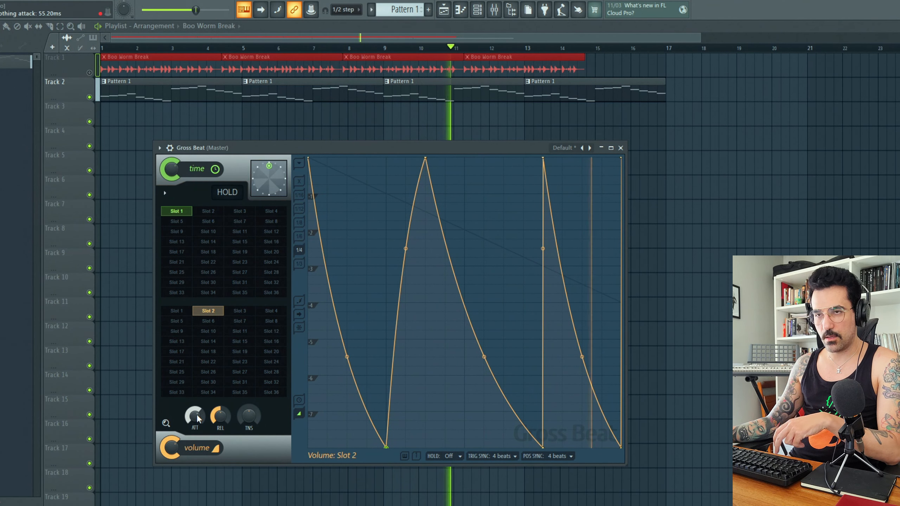
key(space)
right_click(197, 414)
click(222, 338)
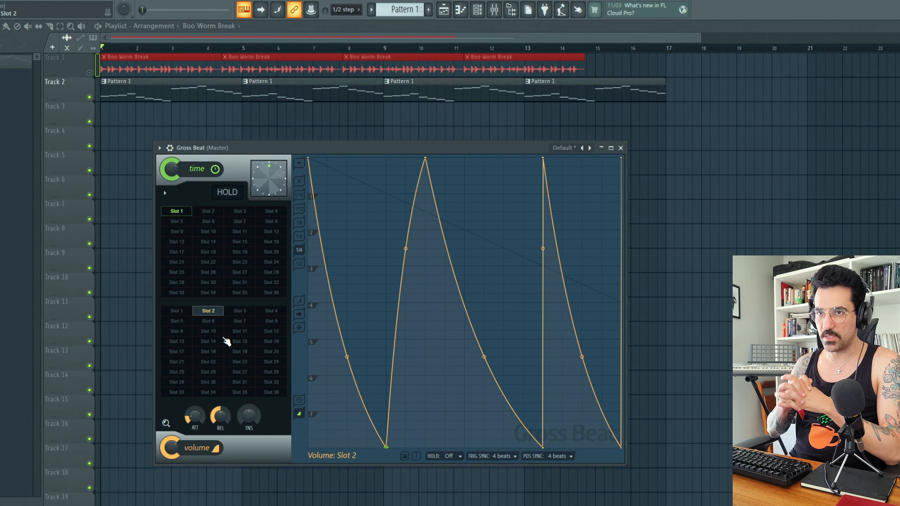
- Toggle the envelope editor's visibility off and on, returning to Volume Slot 2 between toggles
click(173, 422)
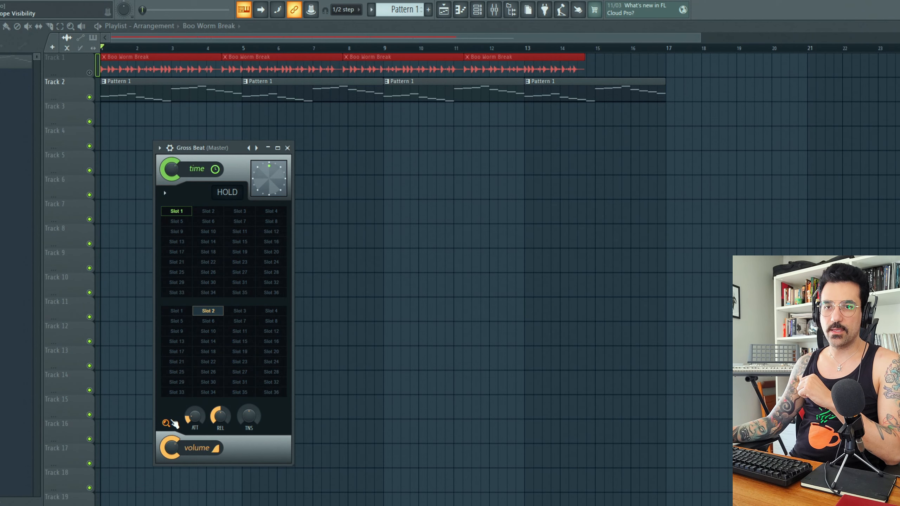
click(173, 422)
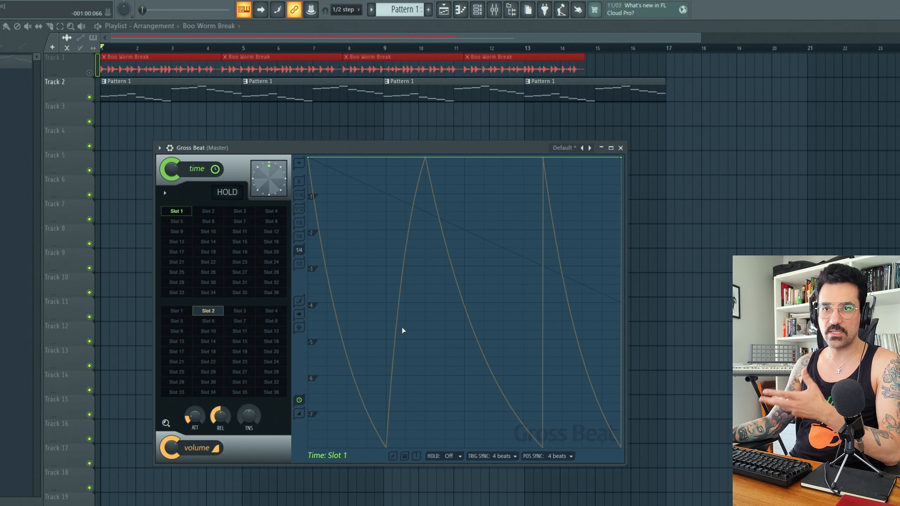
click(213, 311)
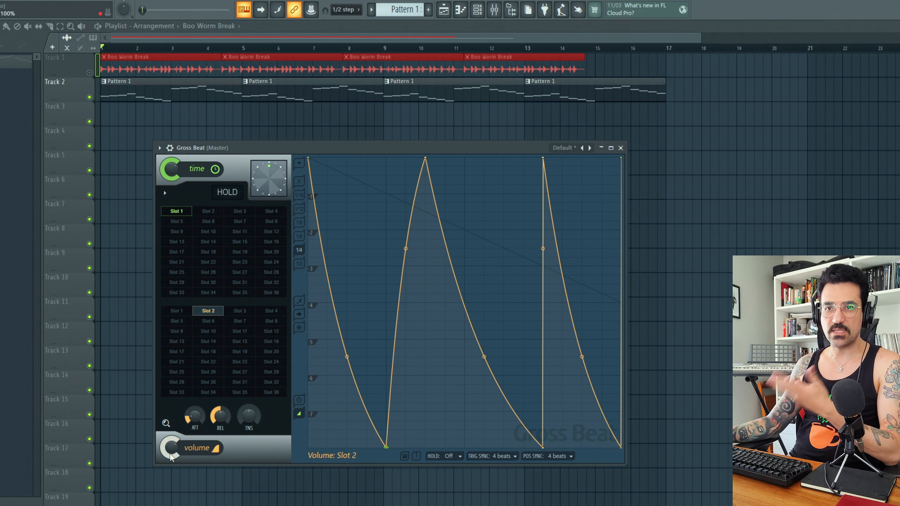
click(166, 423)
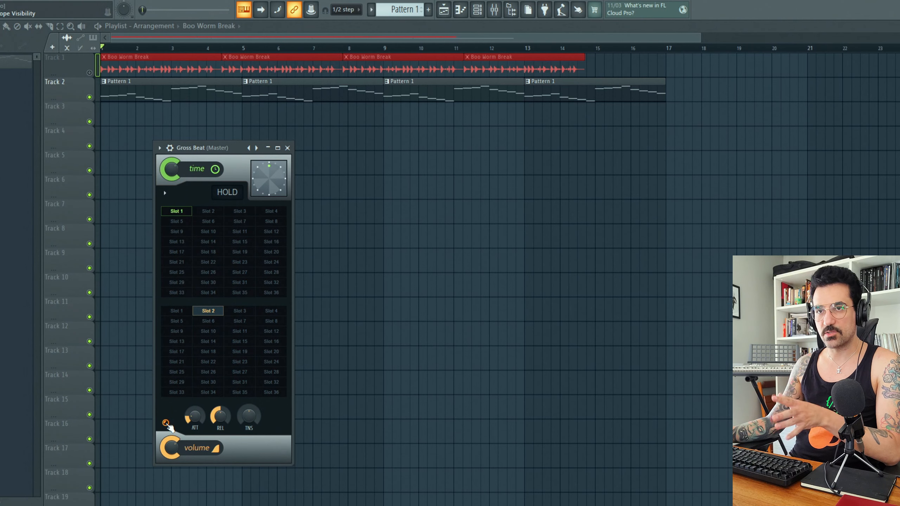
click(166, 422)
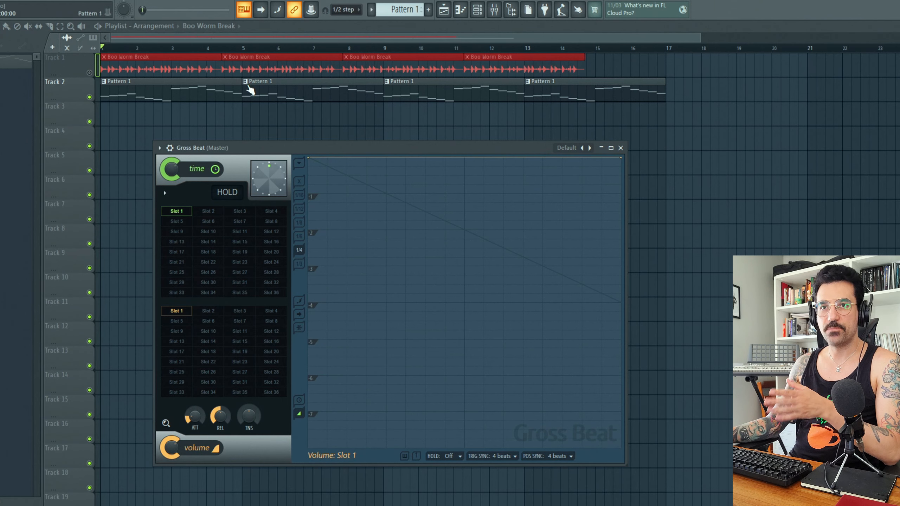
- Play the song briefly with the flat default volume envelope, and pick the Pattern 1 clip in the playlist
key(space)
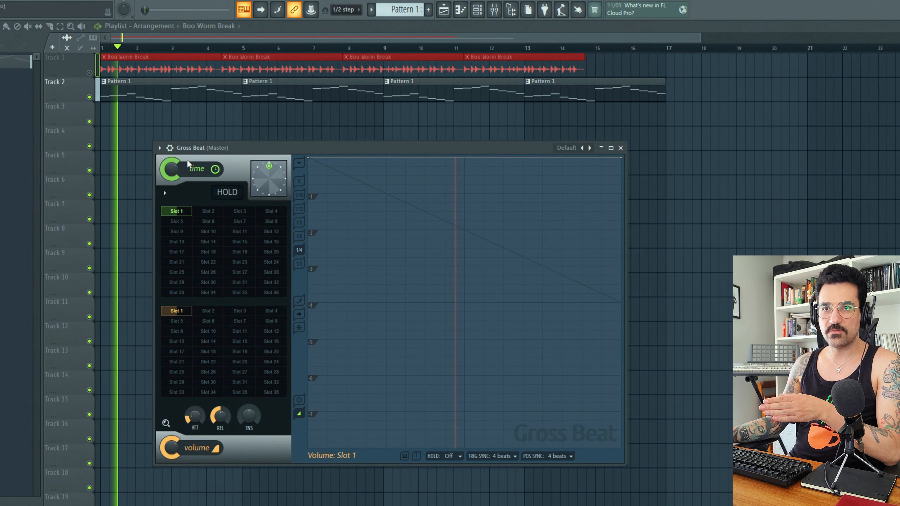
key(space)
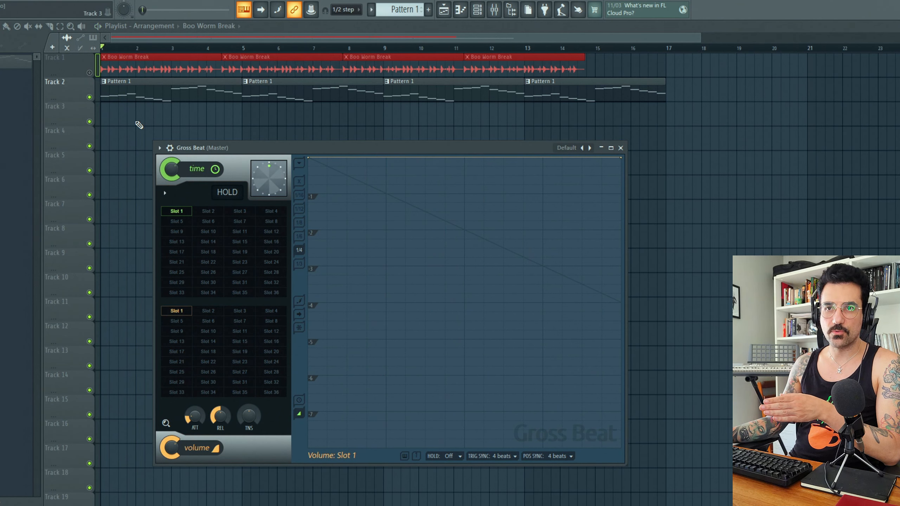
click(148, 85)
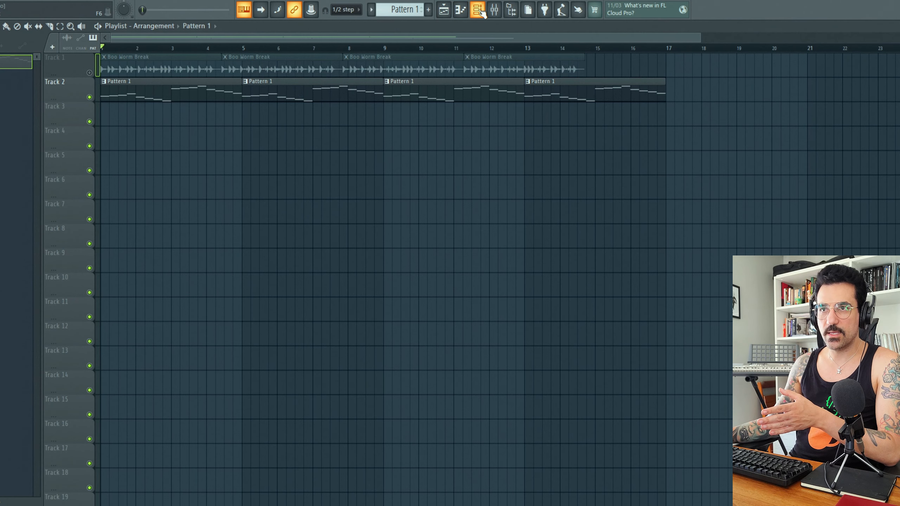
- Reopen Gross Beat from the mixer's Master track, detach its window, and shift it slightly sideways
click(494, 9)
click(852, 18)
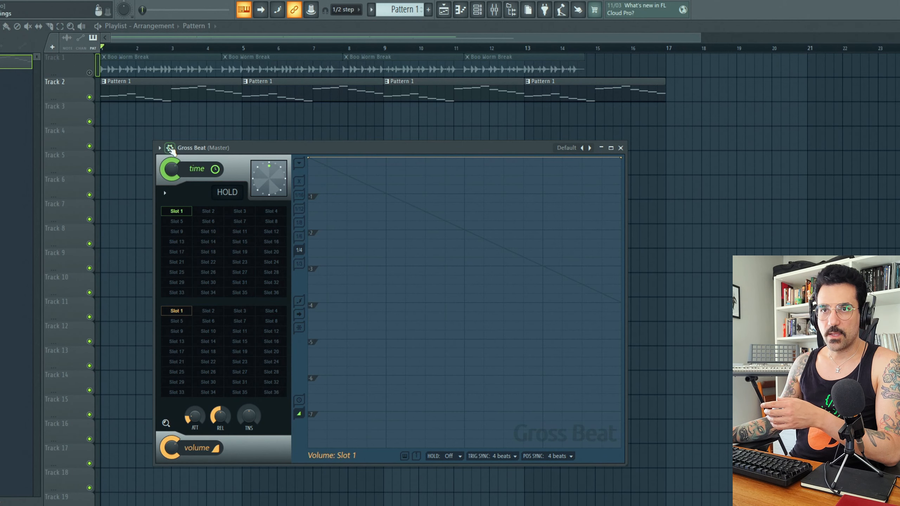
click(170, 148)
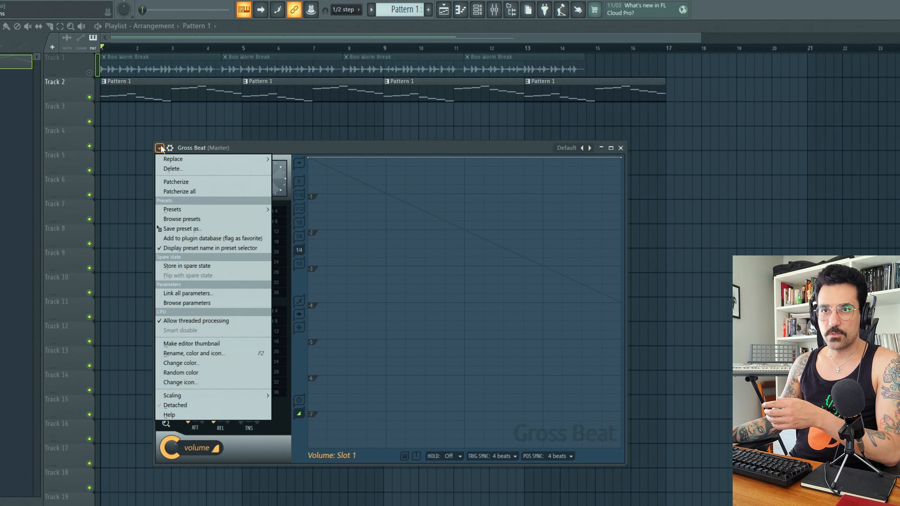
click(180, 401)
drag(339, 147, 382, 146)
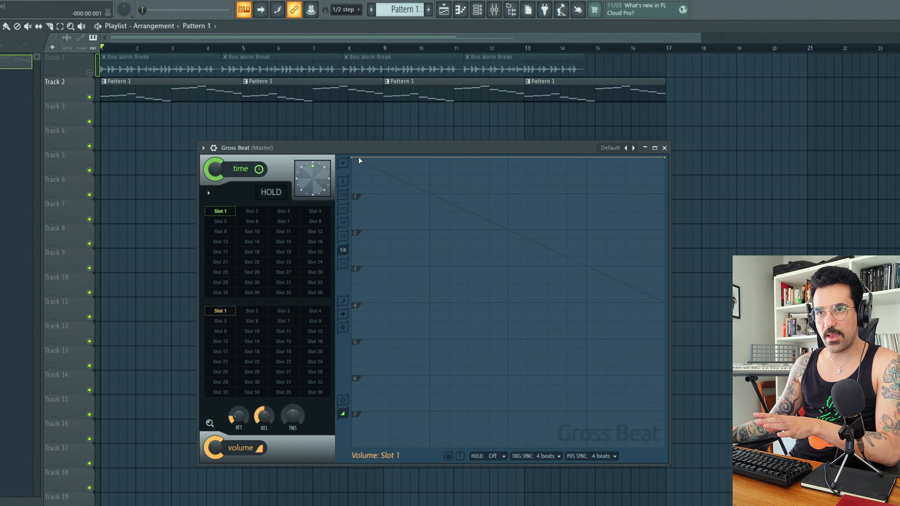
- Cut the Volume Slot 1 envelope to zero from beat 3 to the end and play it against the song
key(space)
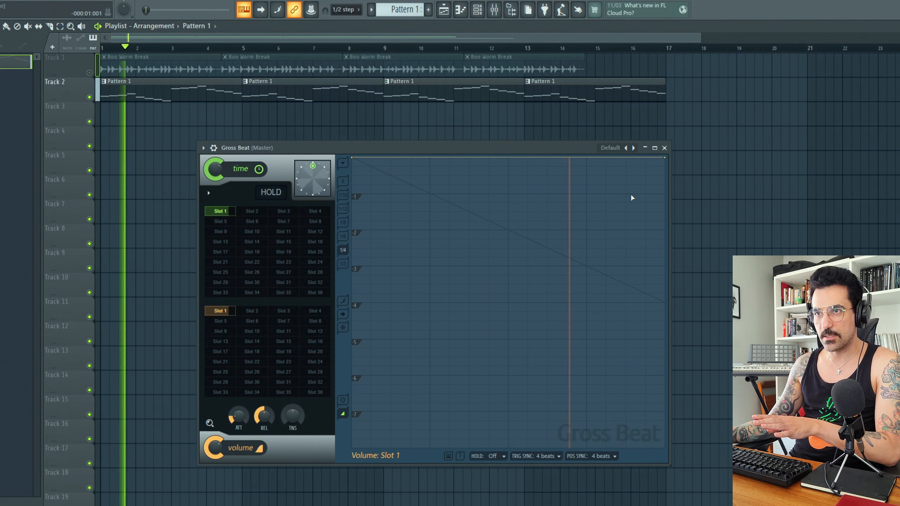
key(space)
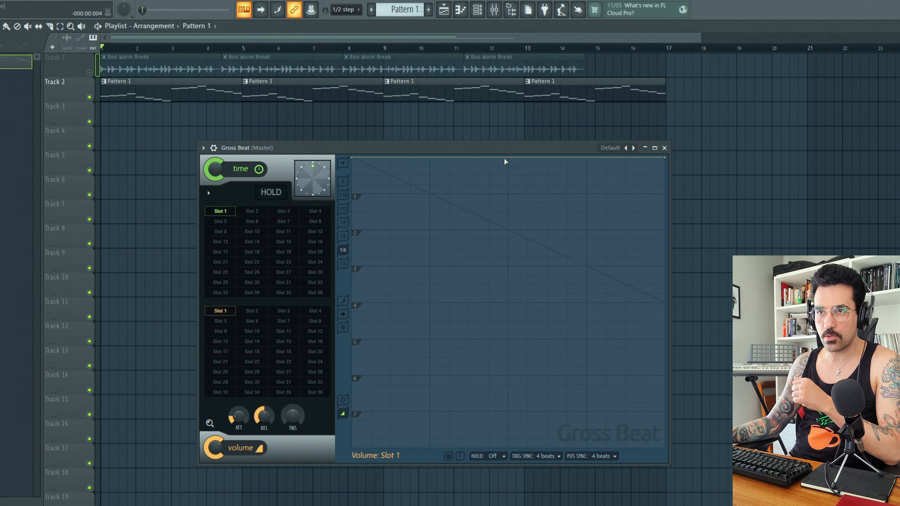
drag(509, 158, 508, 447)
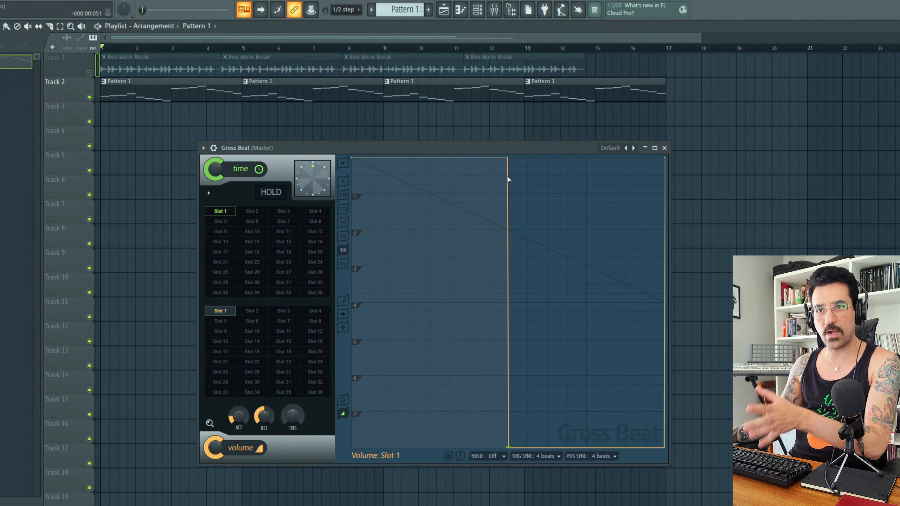
key(space)
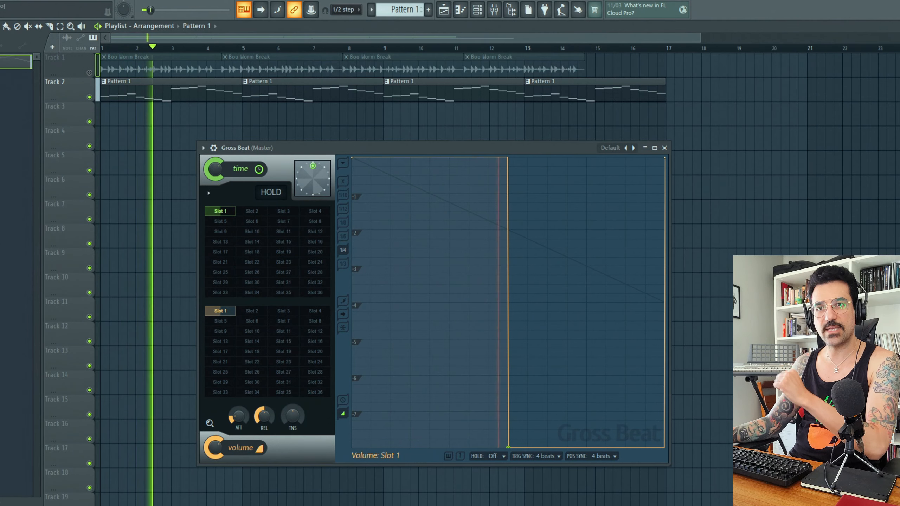
- Stop playback and shape the Volume Slot 2 envelope to reach zero at beat 2, full level at beat 3 and zero at beat 4
key(space)
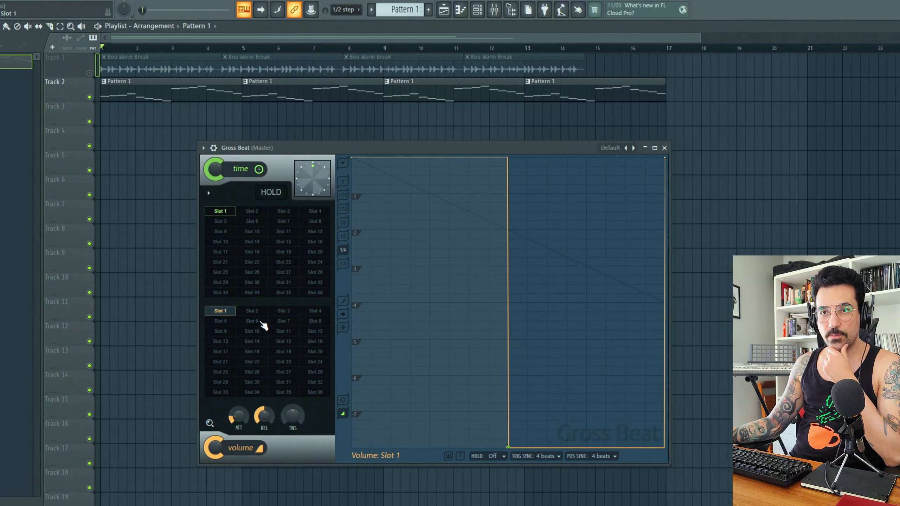
click(253, 312)
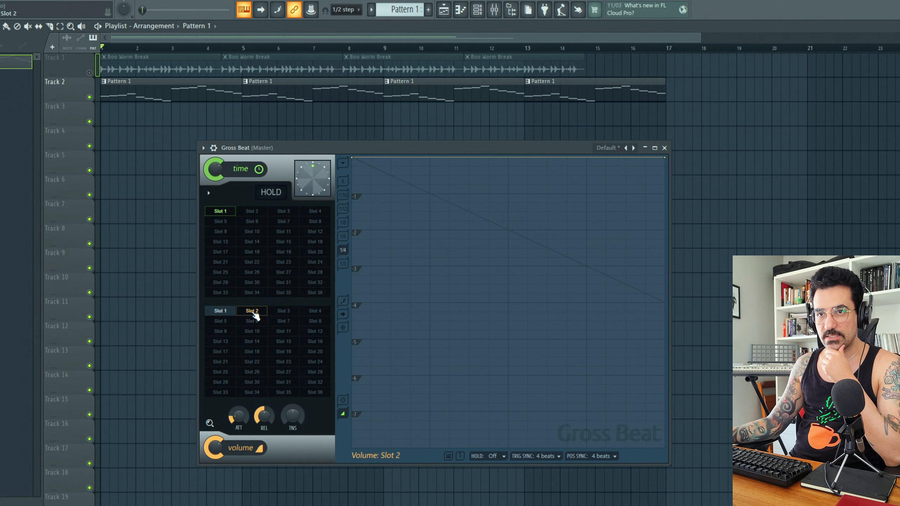
right_click(432, 159)
click(441, 209)
drag(428, 156, 430, 445)
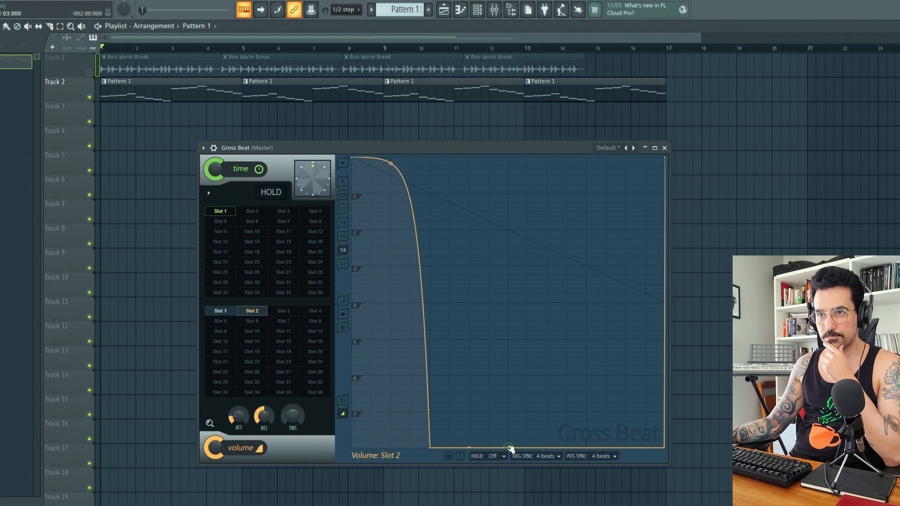
drag(509, 447, 508, 158)
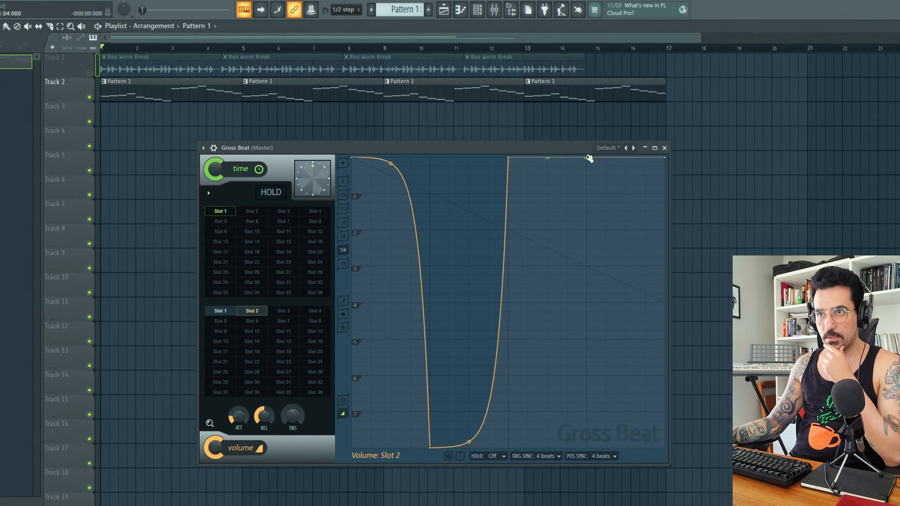
drag(586, 158, 586, 448)
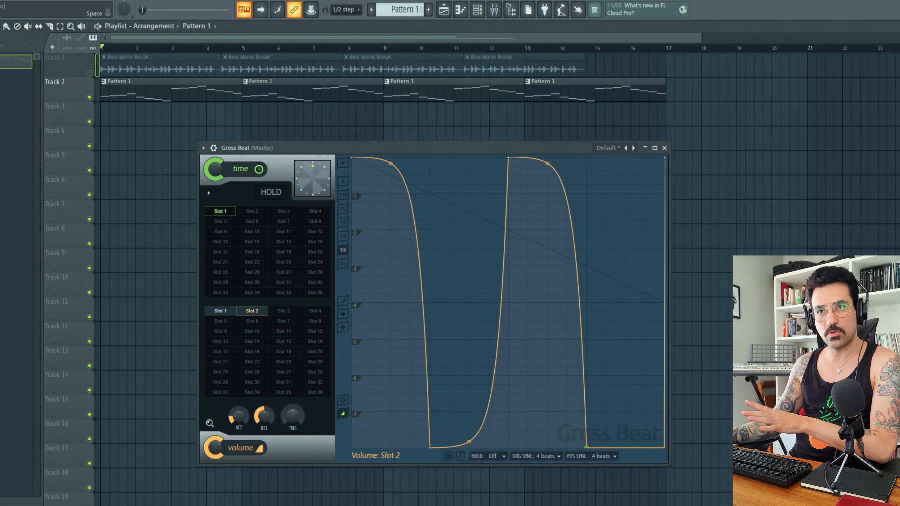
- Play the song with Volume Slot 2, enable its jump back to the first slot once done, and play it again
key(space)
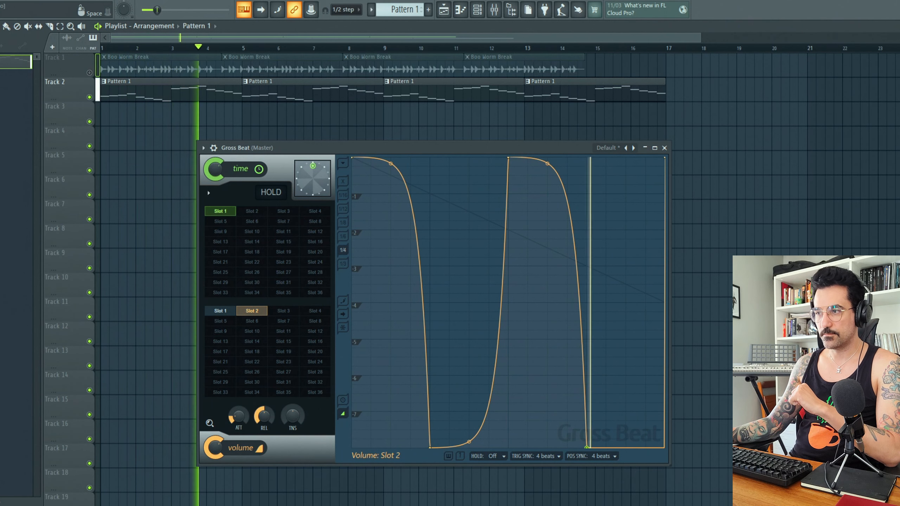
key(space)
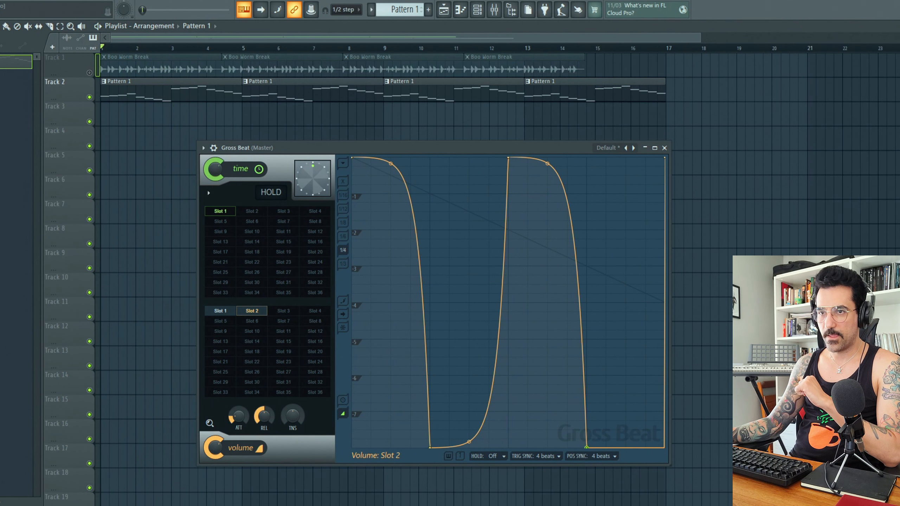
click(460, 456)
key(space)
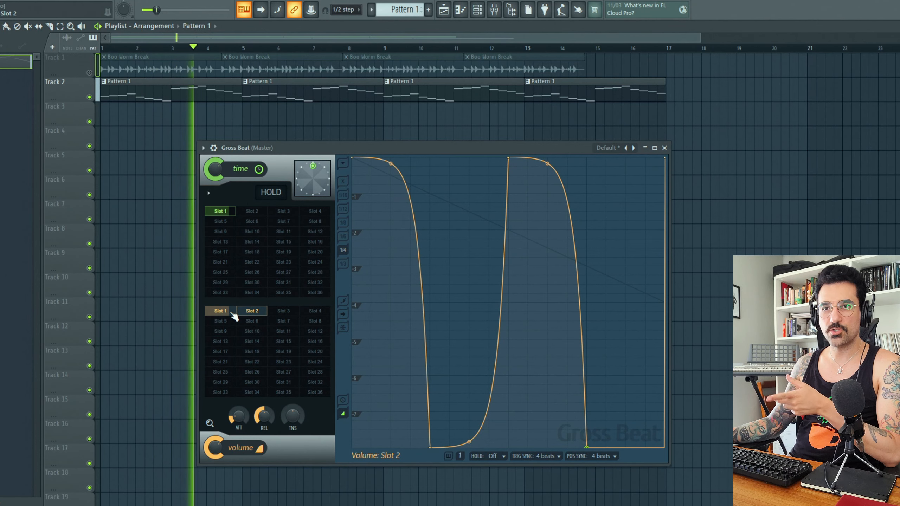
key(space)
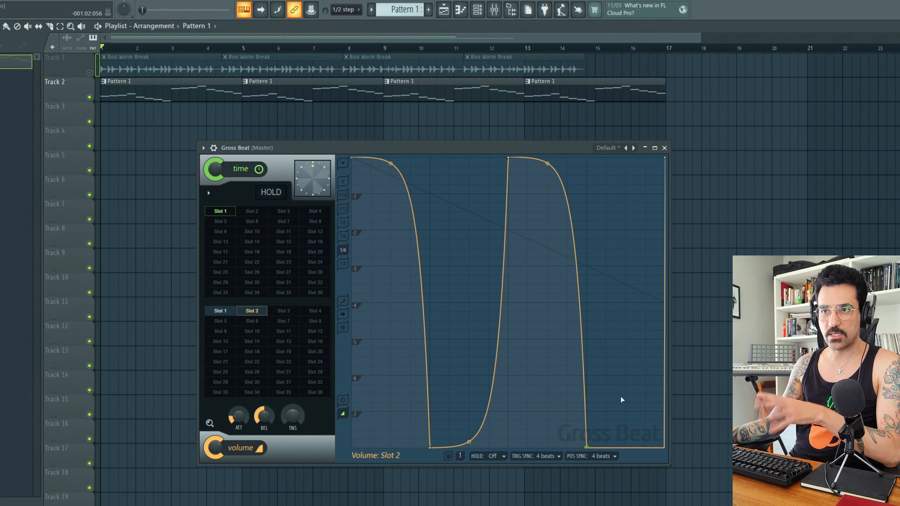
- Compare the Volume Slot 1 and Slot 2 envelopes, playing the song from Slot 2 into Slot 1
click(222, 313)
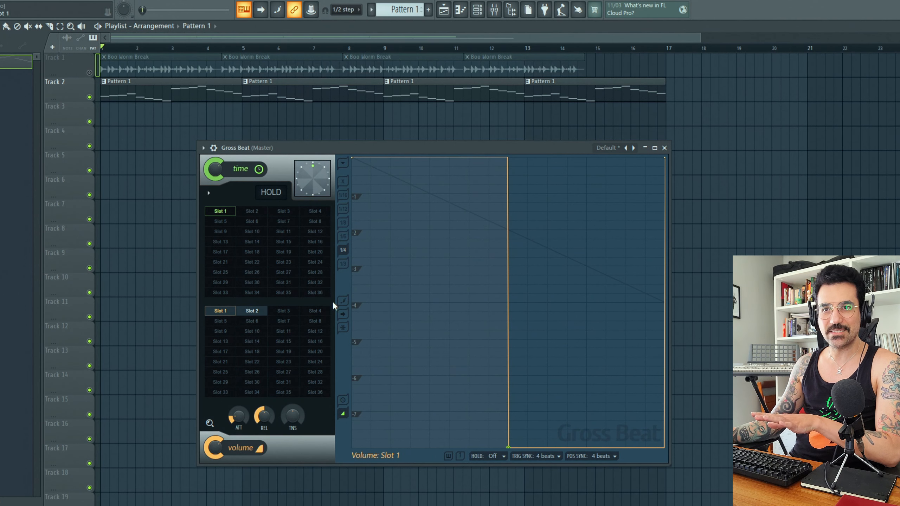
click(252, 310)
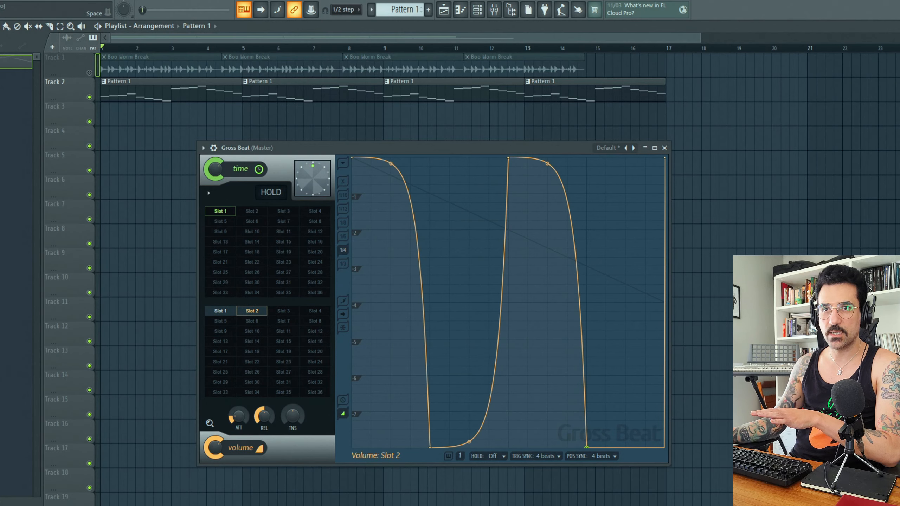
key(space)
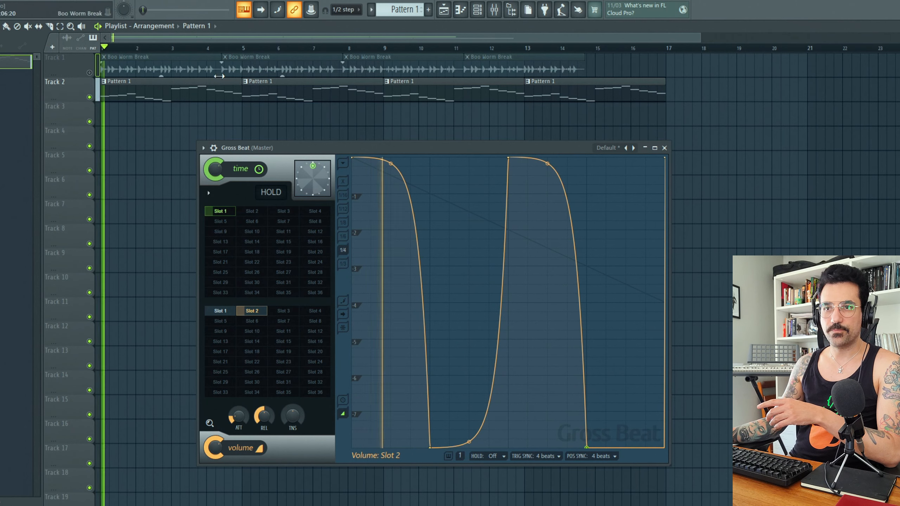
click(220, 310)
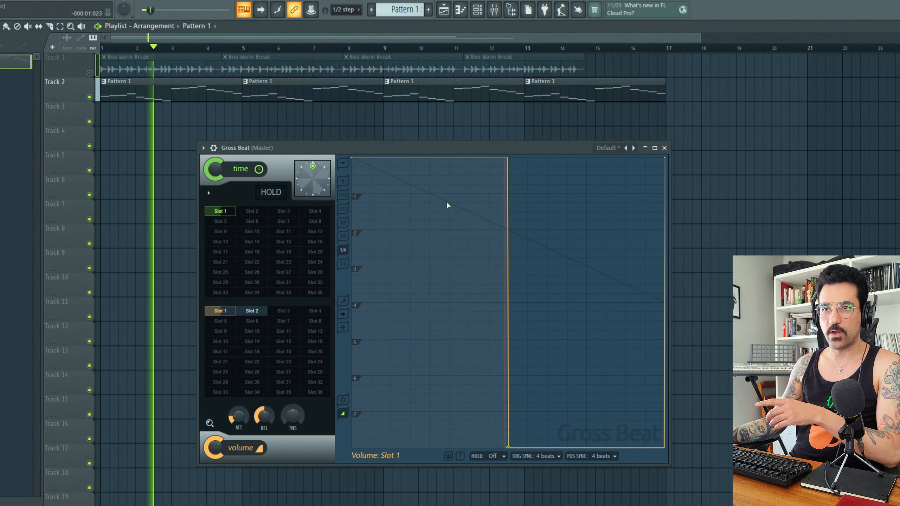
key(space)
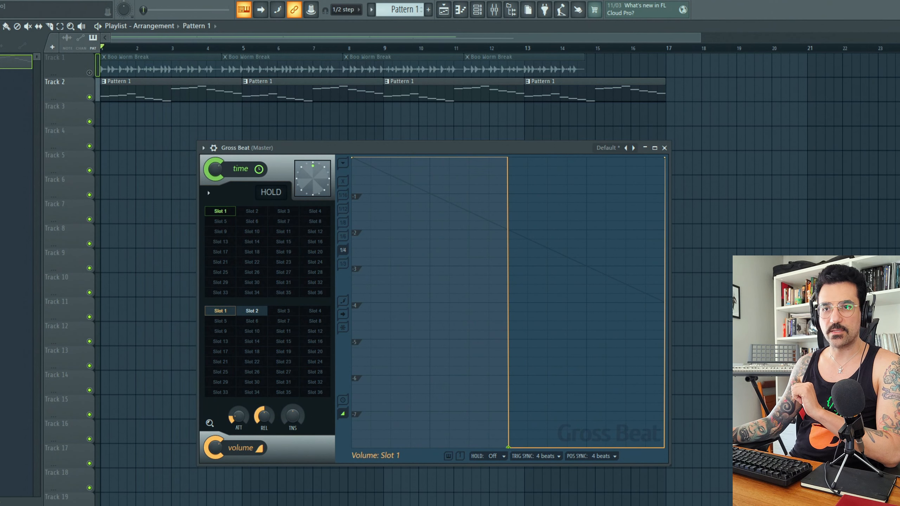
- View Volume Slots 3 and 2, and load the Default preset to clear the custom volume envelopes
click(285, 312)
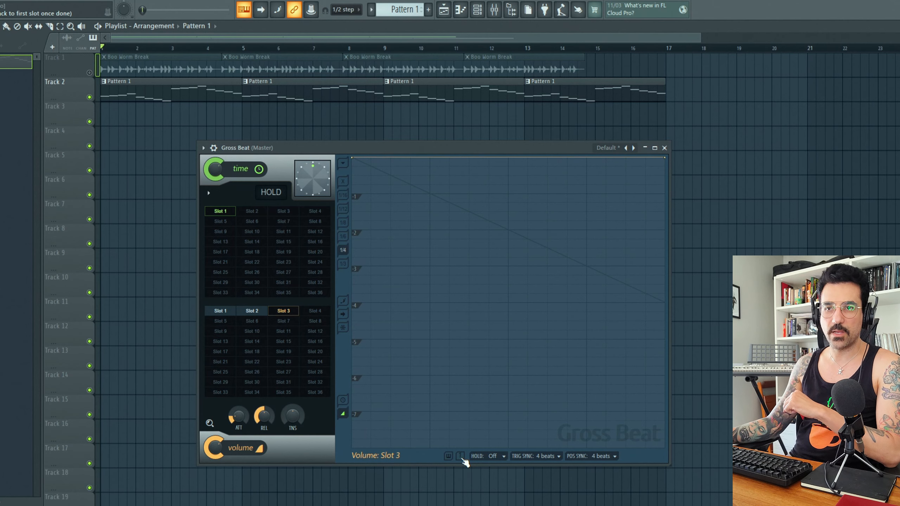
click(252, 311)
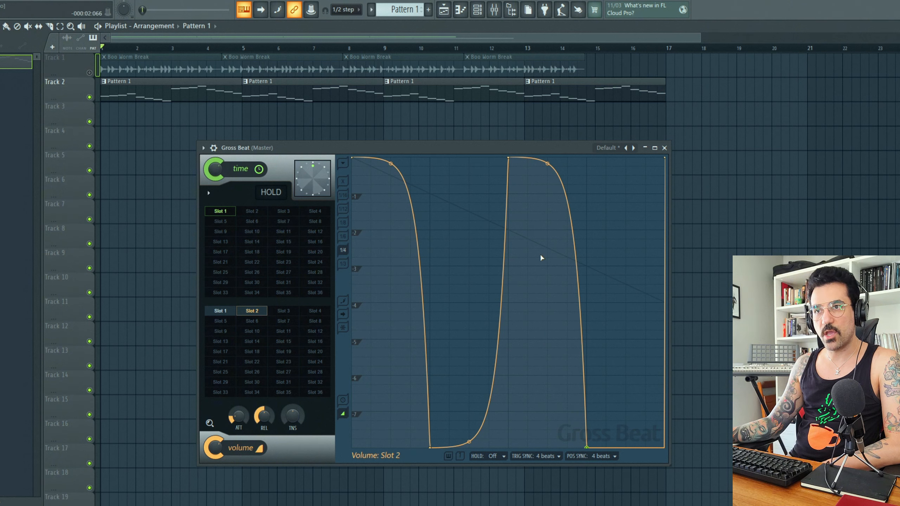
click(612, 152)
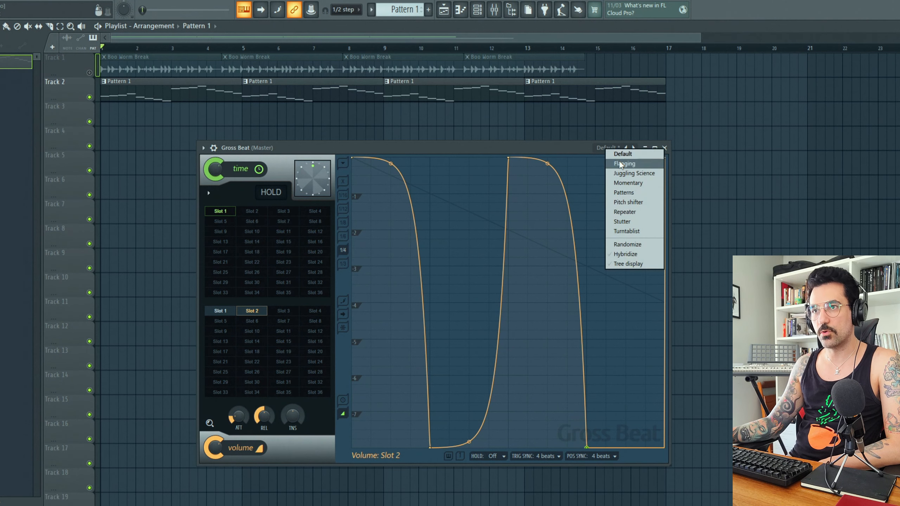
click(619, 157)
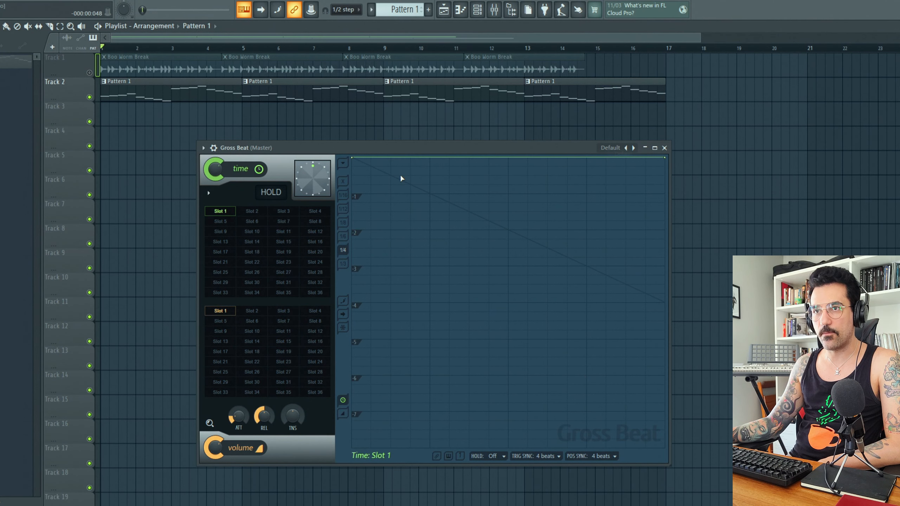
- Add a full-level point shortly before beat 3 on the flat Volume Slot 2 envelope, and return to Volume Slot 1
click(249, 312)
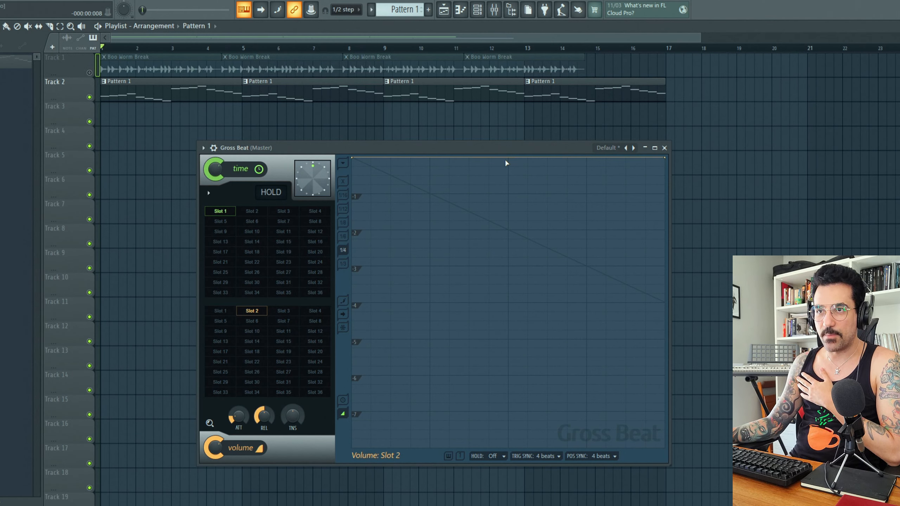
mouse_move(502, 159)
mouse_down()
mouse_move(453, 251)
mouse_move(474, 411)
mouse_move(490, 453)
mouse_move(487, 152)
mouse_up()
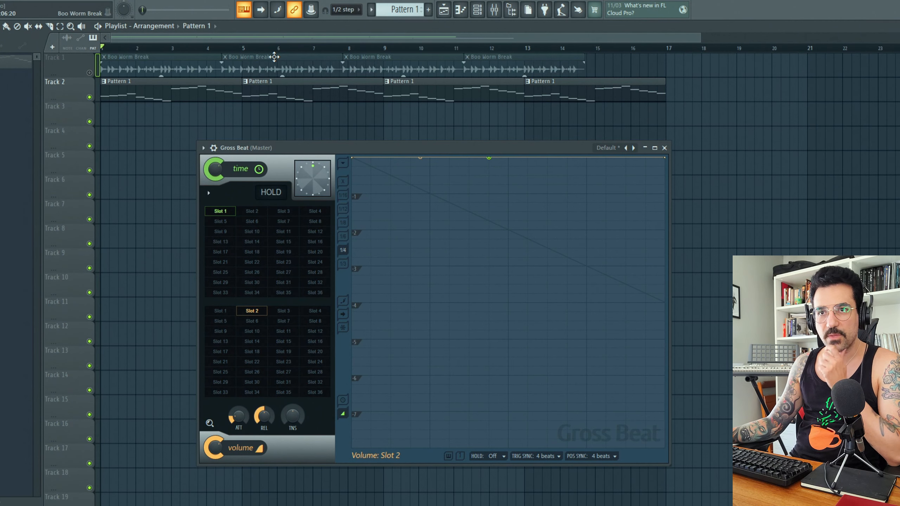
click(220, 311)
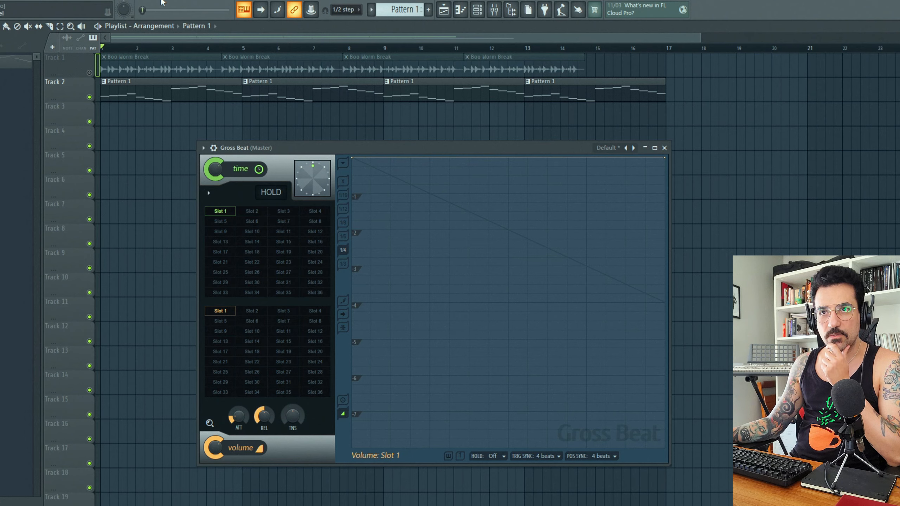
- Play the song twice with Hold engaged during each playback, releasing Hold between the two runs
key(space)
click(272, 192)
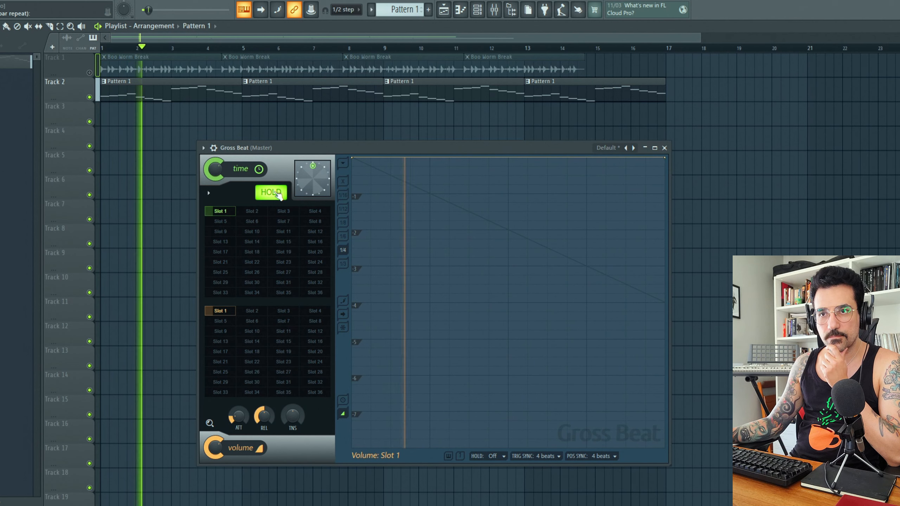
key(space)
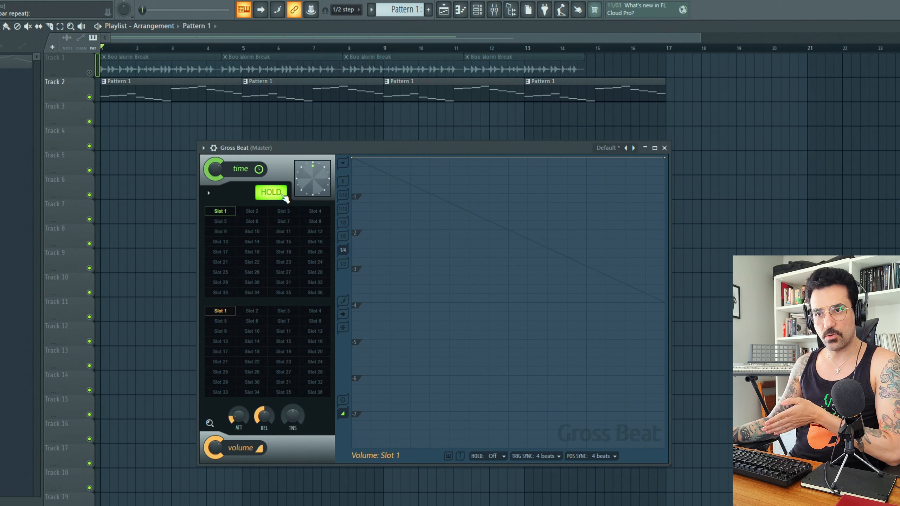
click(271, 192)
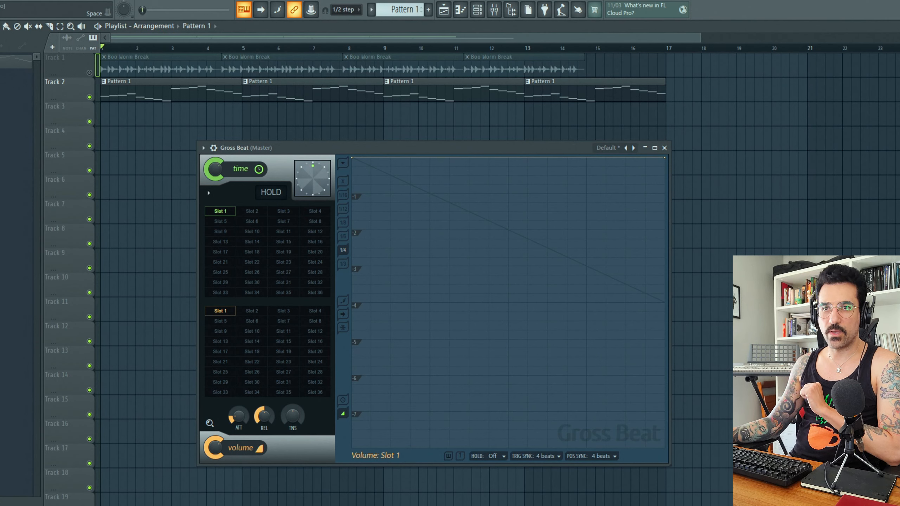
key(space)
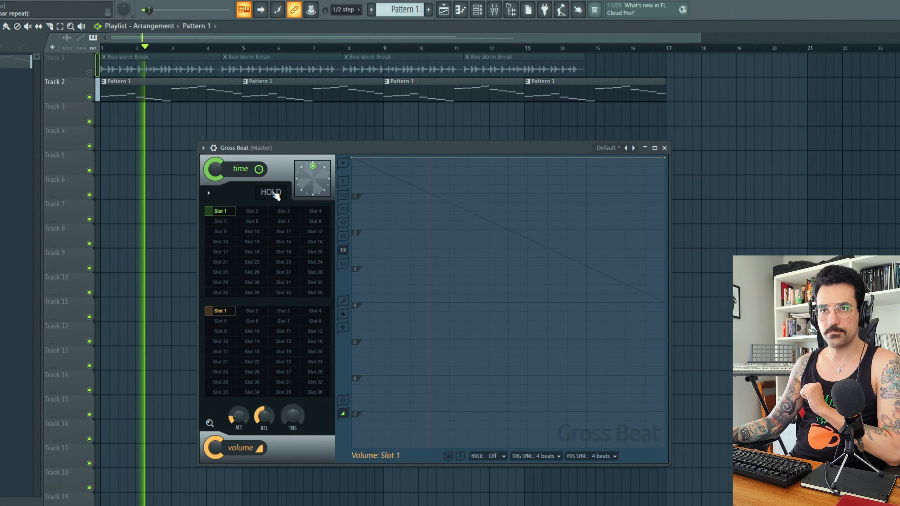
click(275, 194)
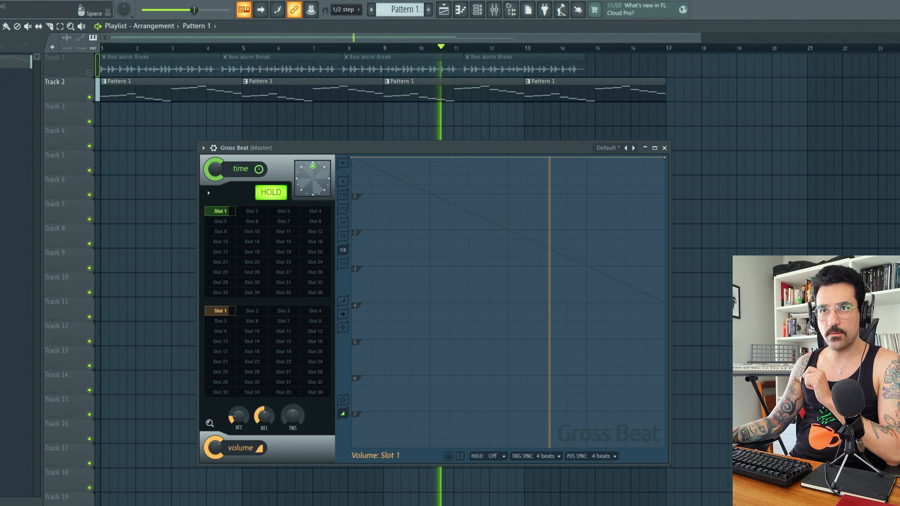
key(space)
- Play the song from bar 13 with Hold initially released, engage it during playback, and release it and stop
click(593, 50)
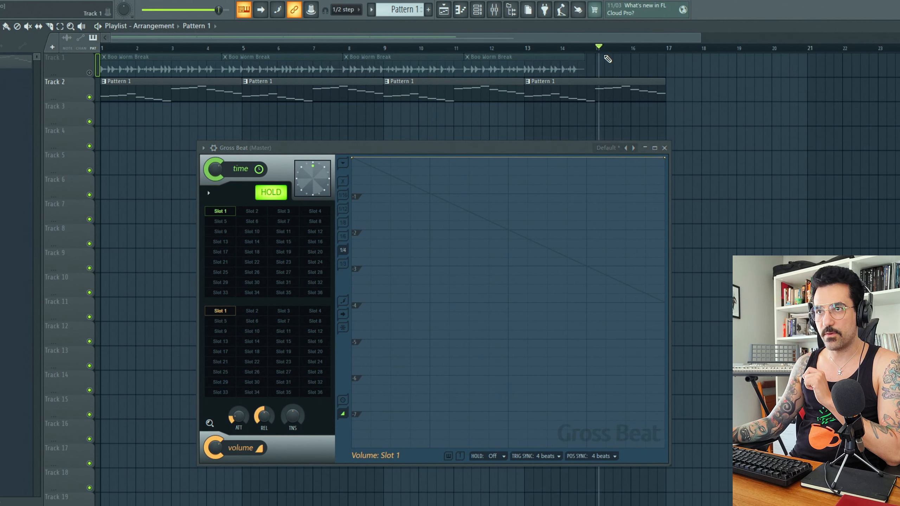
click(533, 50)
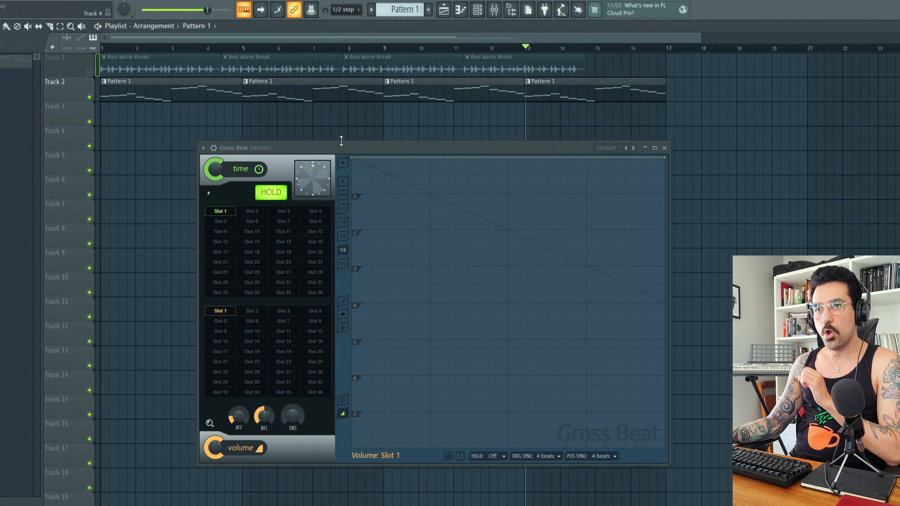
click(271, 192)
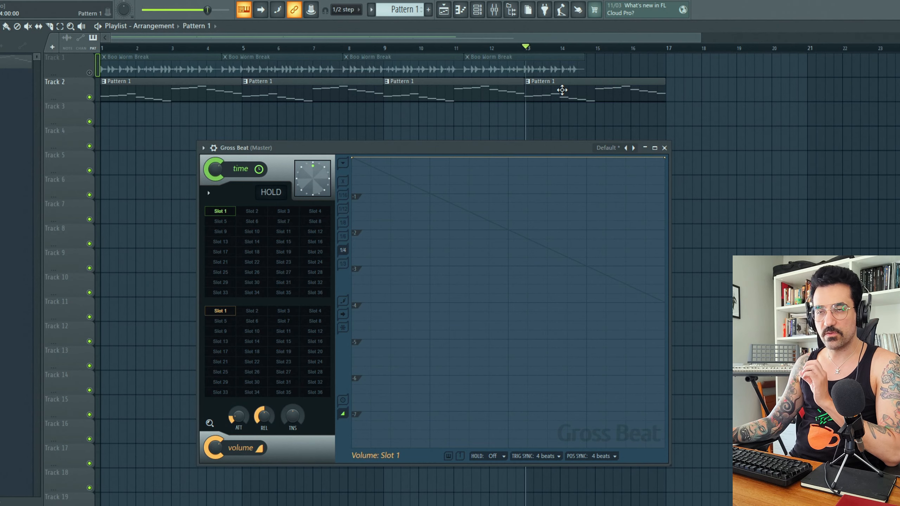
key(space)
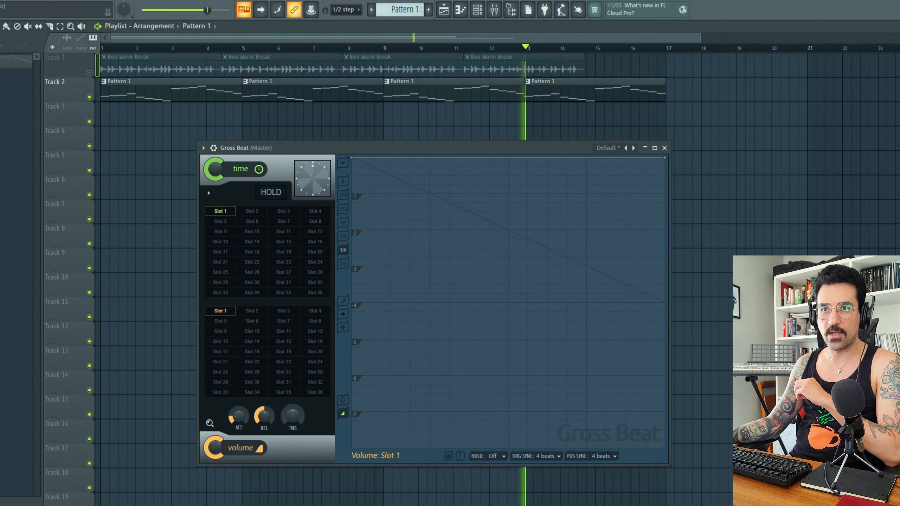
click(272, 193)
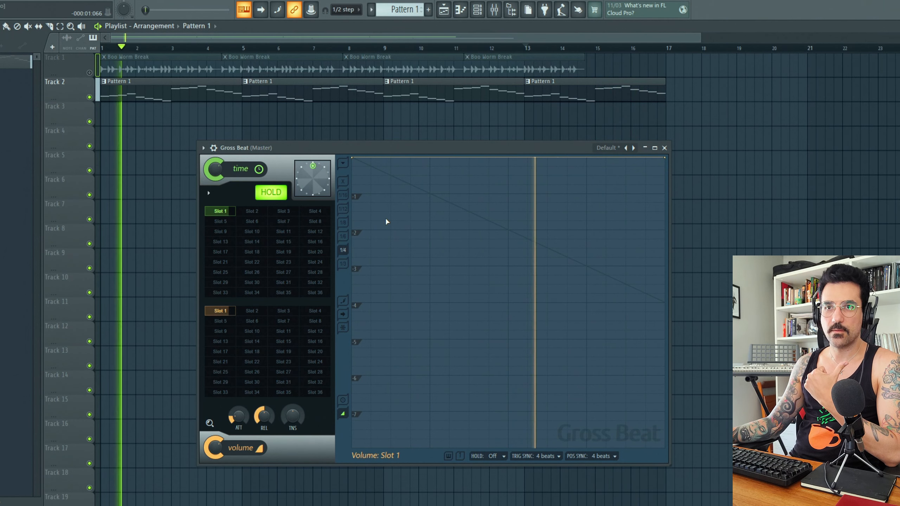
click(271, 192)
key(space)
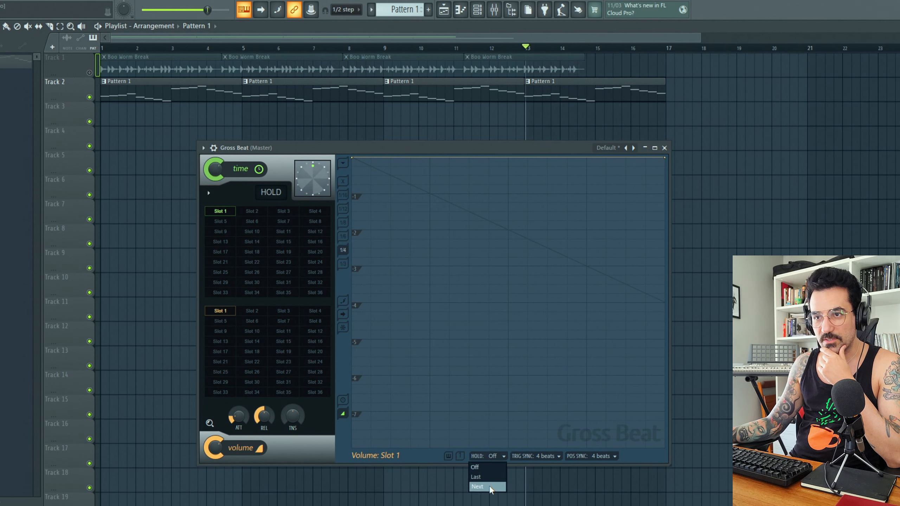
- Try the hold option Next for Volume Slot 1 during playback, and restore it to Off before playing again
click(484, 456)
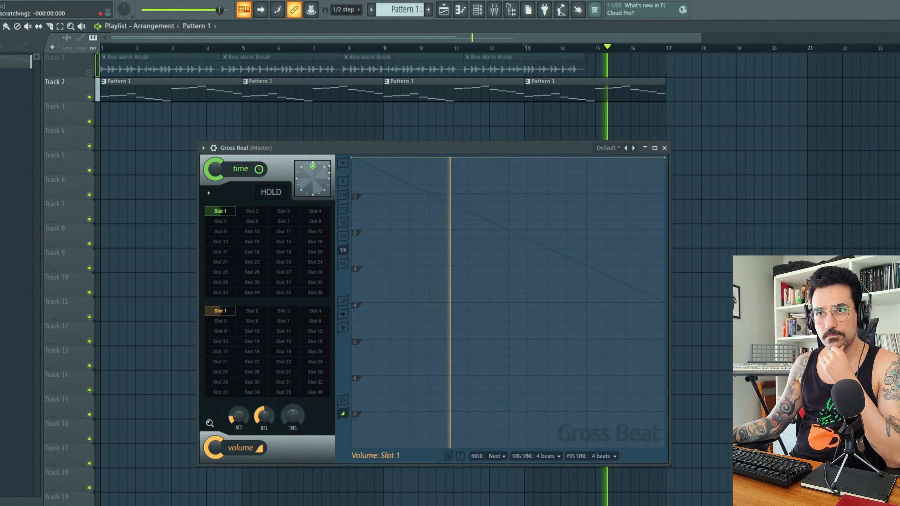
key(space)
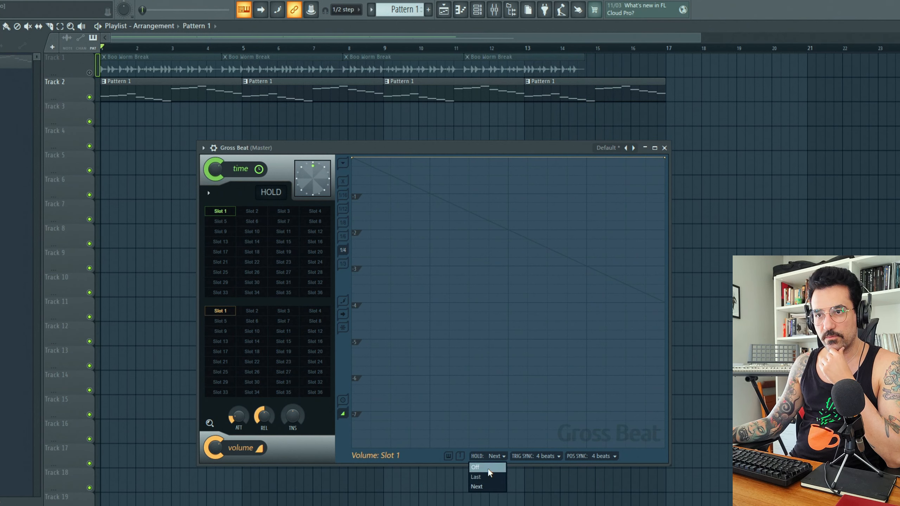
key(space)
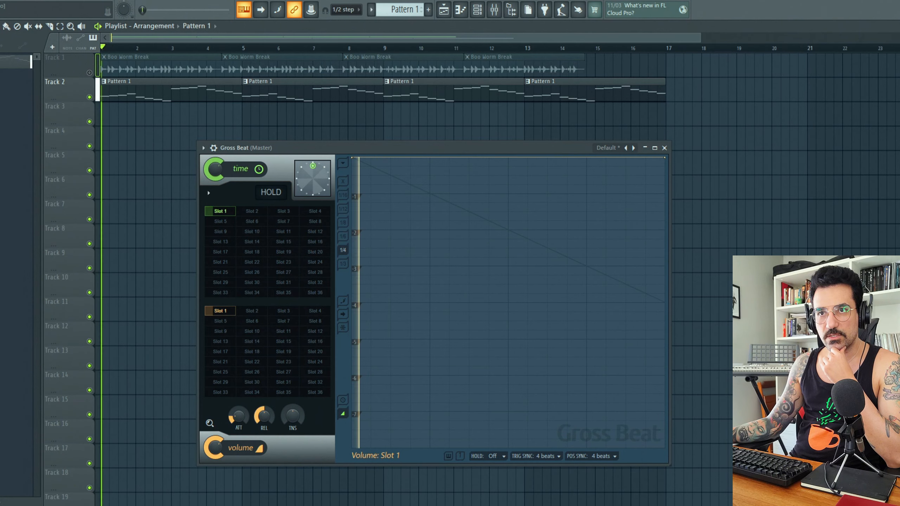
- Engage Hold during playback, try the hold option Next for Volume Slot 1, and stop the song
click(273, 193)
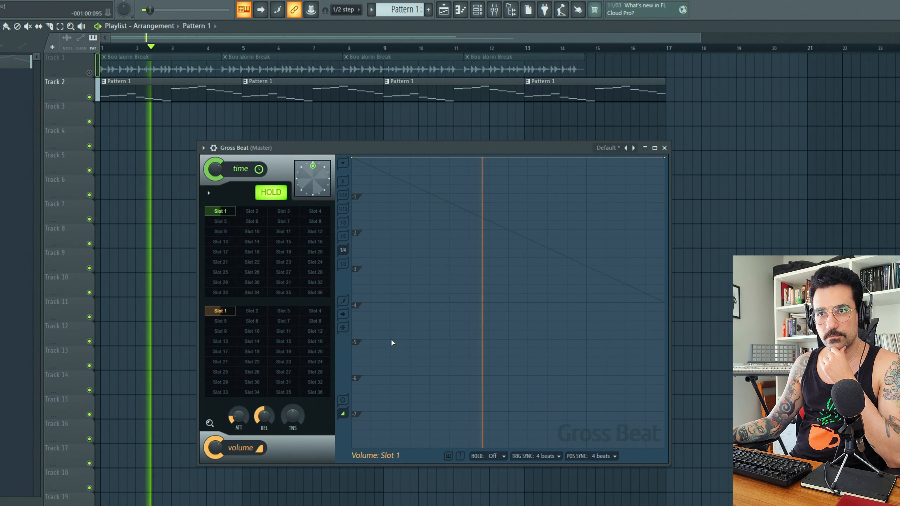
click(493, 457)
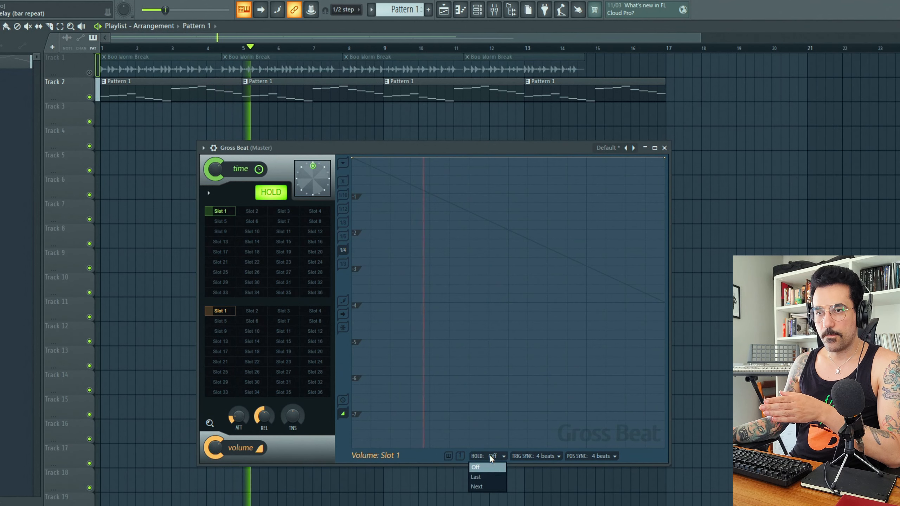
click(492, 484)
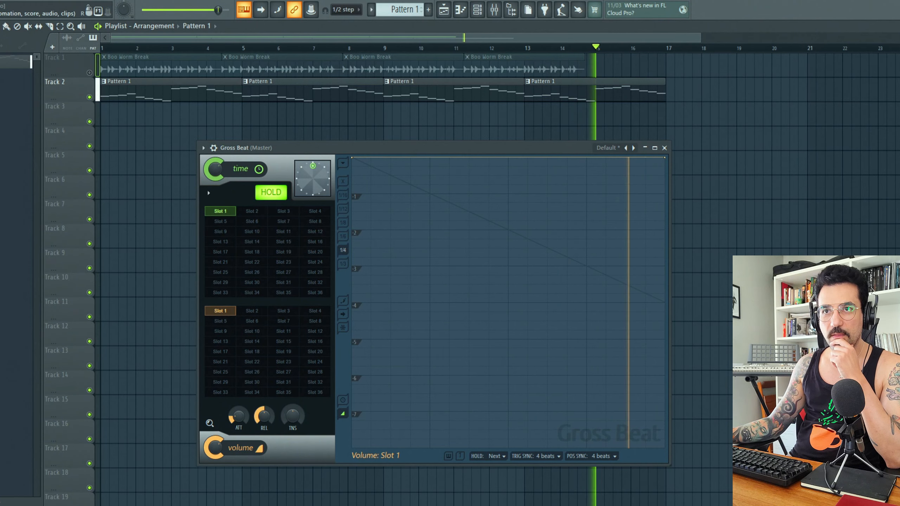
key(space)
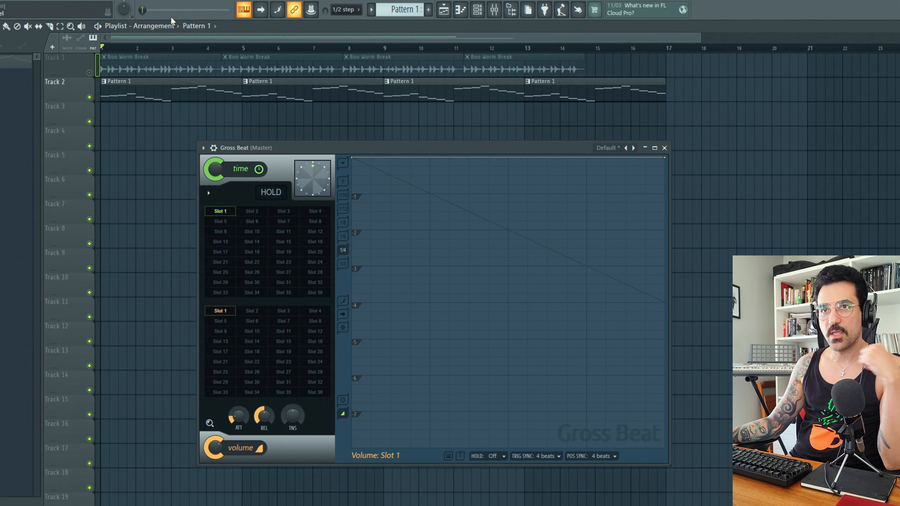
- Play the song with Hold engaged and set the hold option for Volume Slot 1 to Last before stopping
key(space)
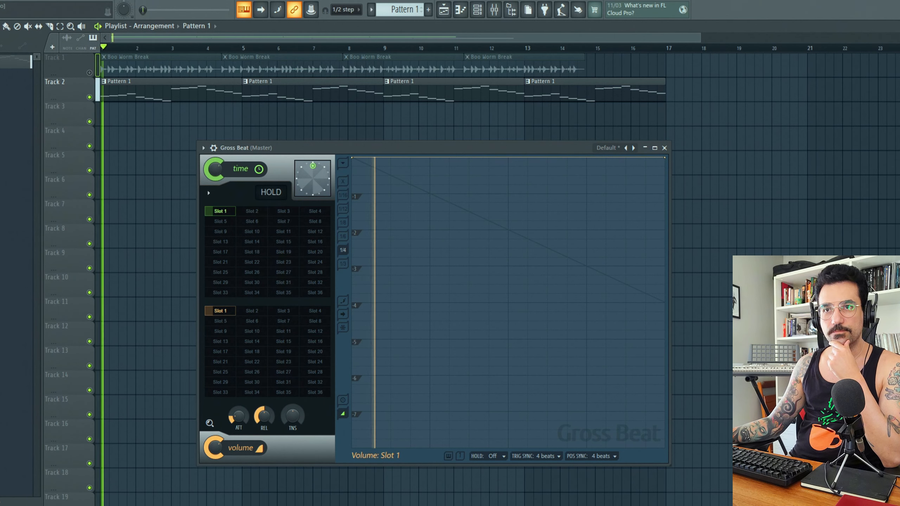
click(279, 193)
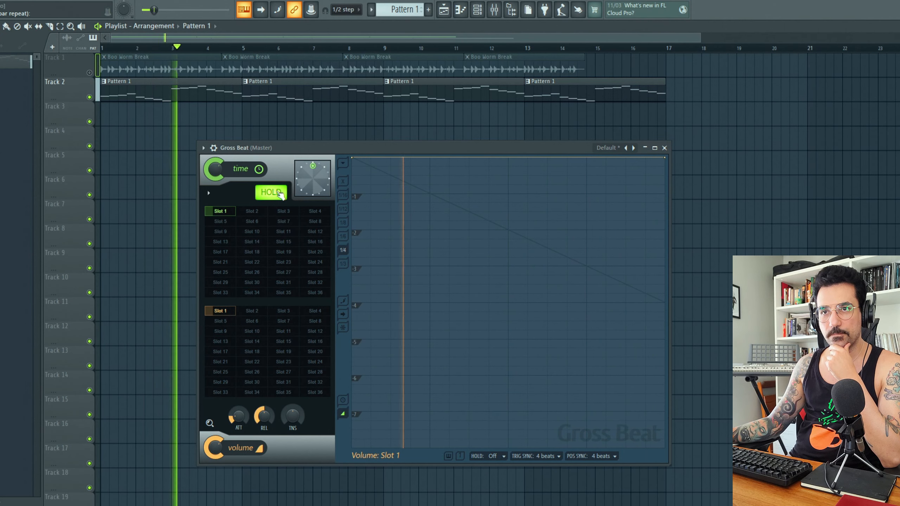
click(490, 456)
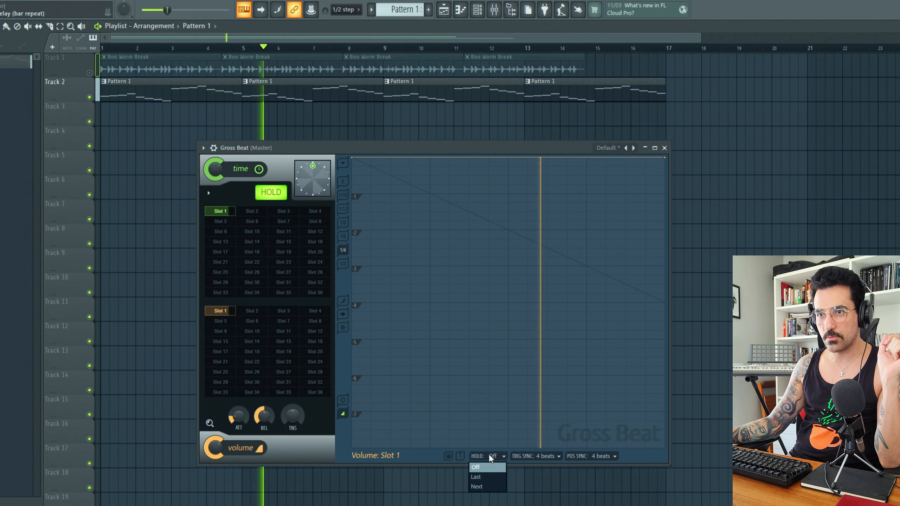
click(490, 477)
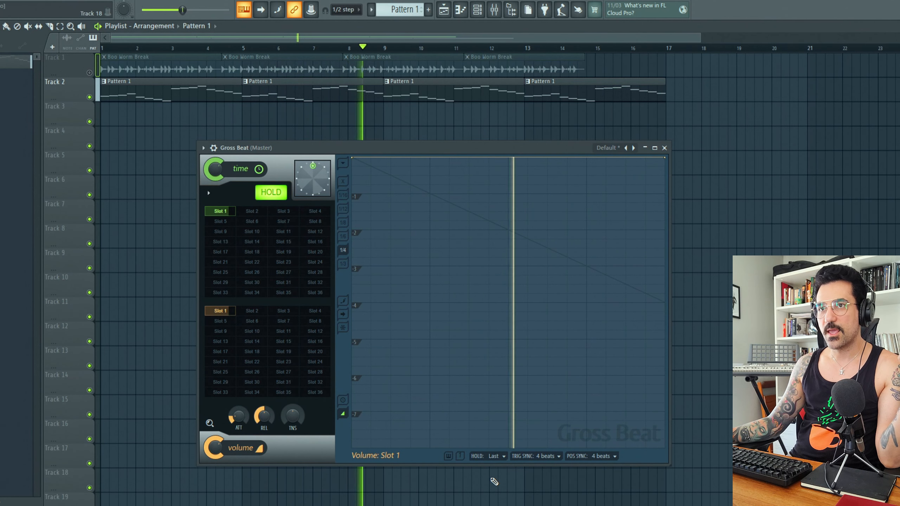
key(space)
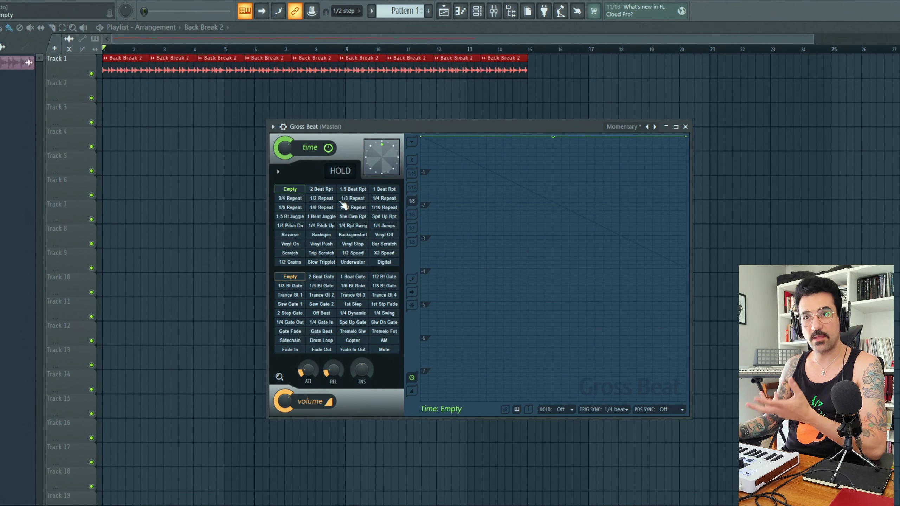
- Load the Patterns preset in Gross Beat while the song plays and activate its Basic 1 time slot
drag(442, 129, 421, 128)
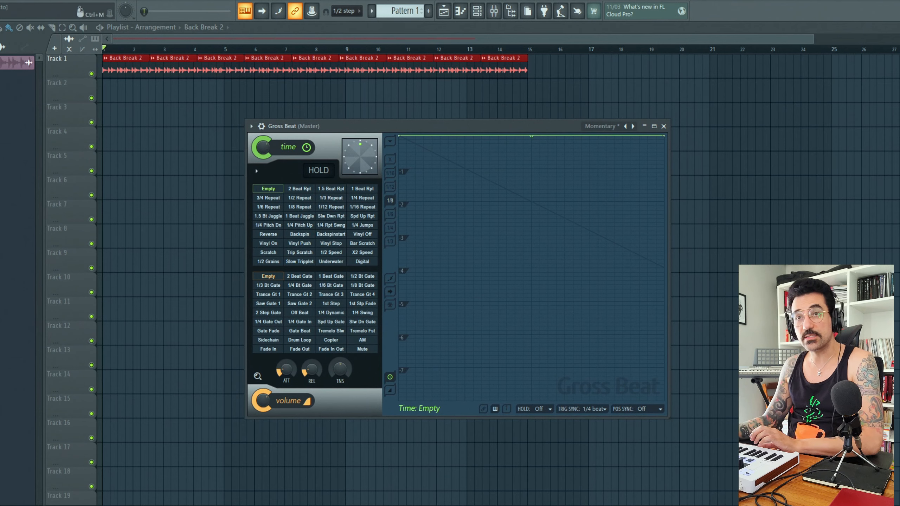
key(space)
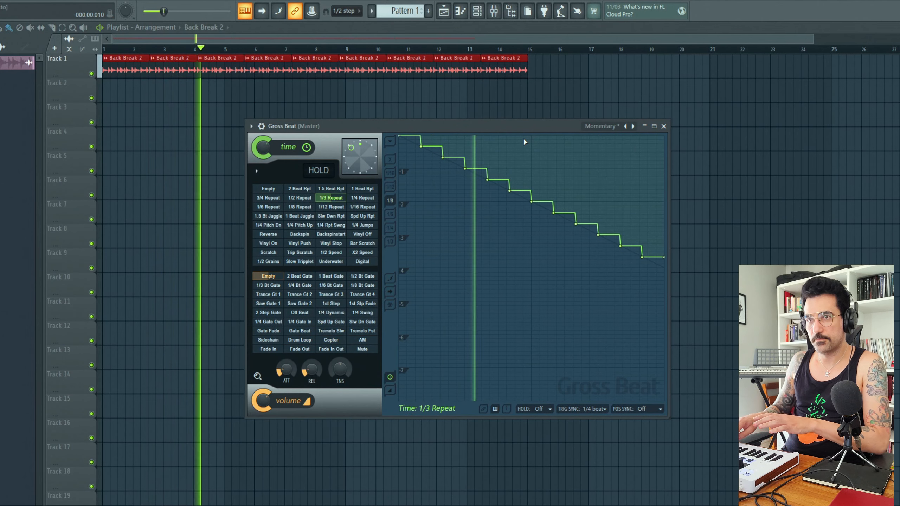
click(602, 127)
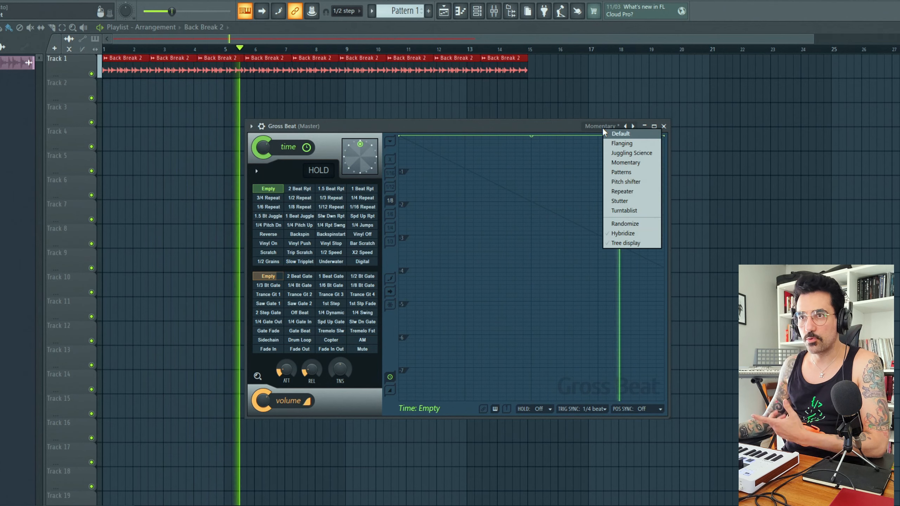
click(621, 173)
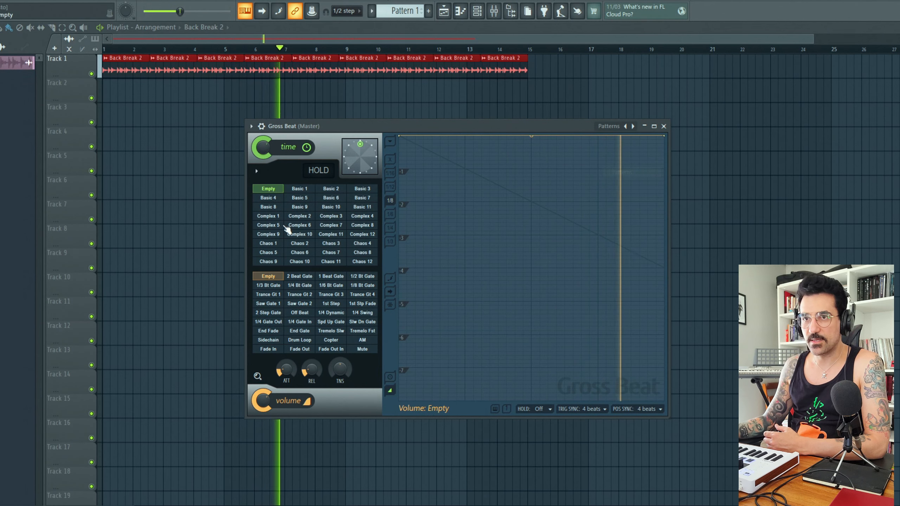
click(300, 189)
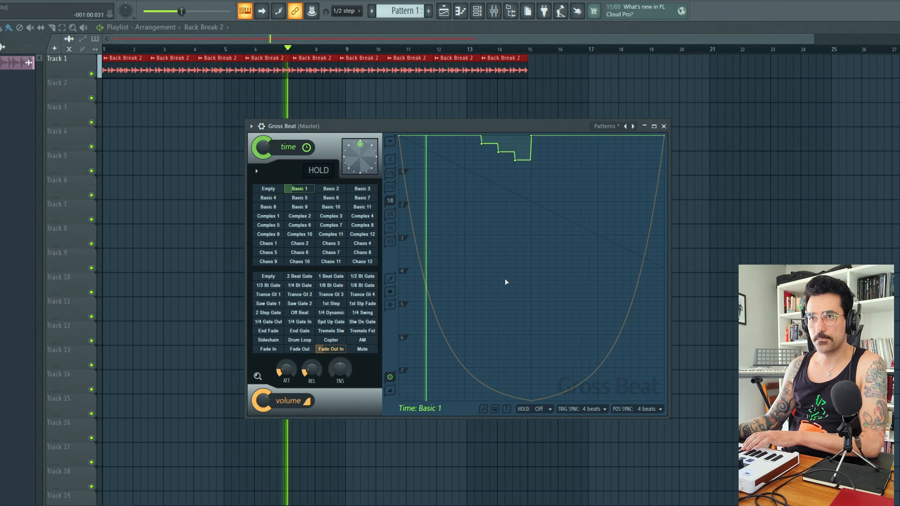
key(space)
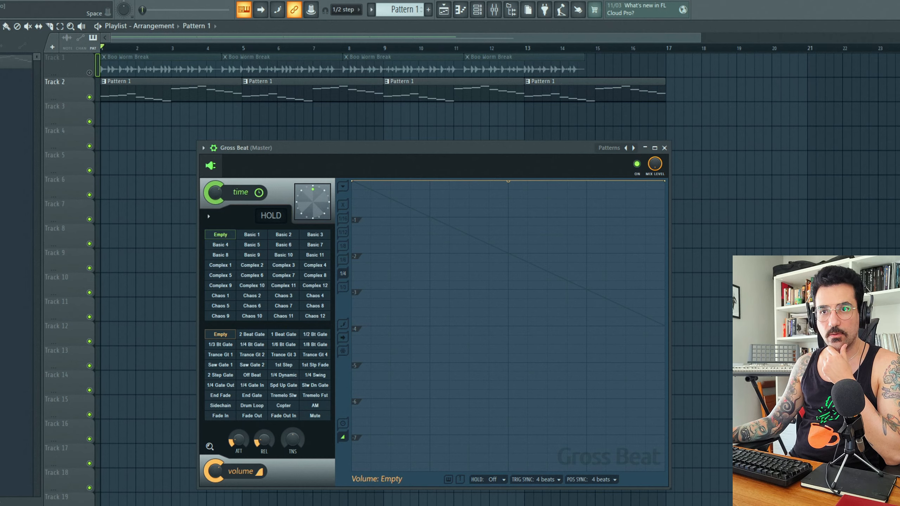
- Play the song twice starting from the Empty volume slot, switching to 1/2 Bt Gate each time
key(space)
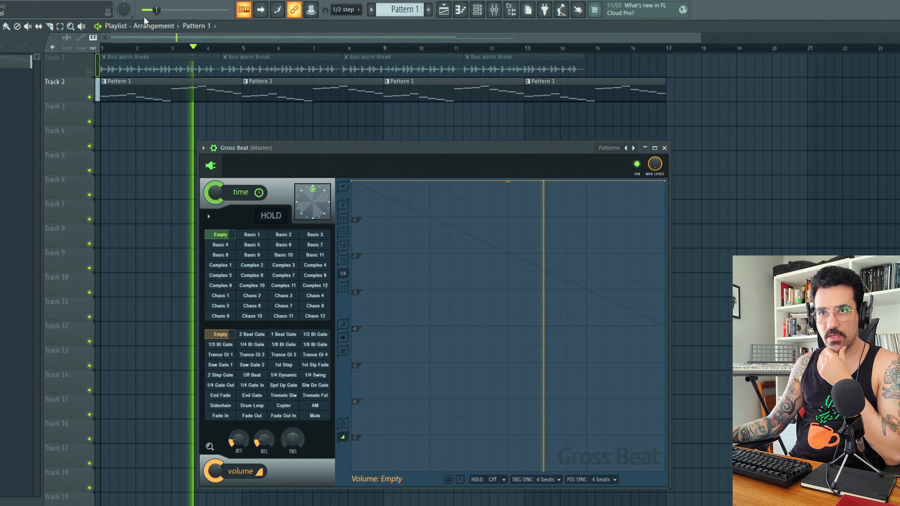
key(space)
click(316, 337)
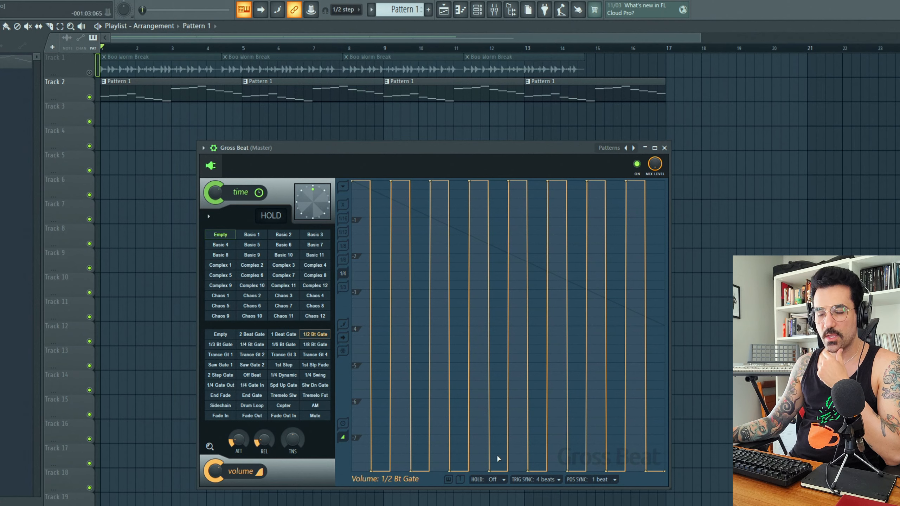
click(220, 335)
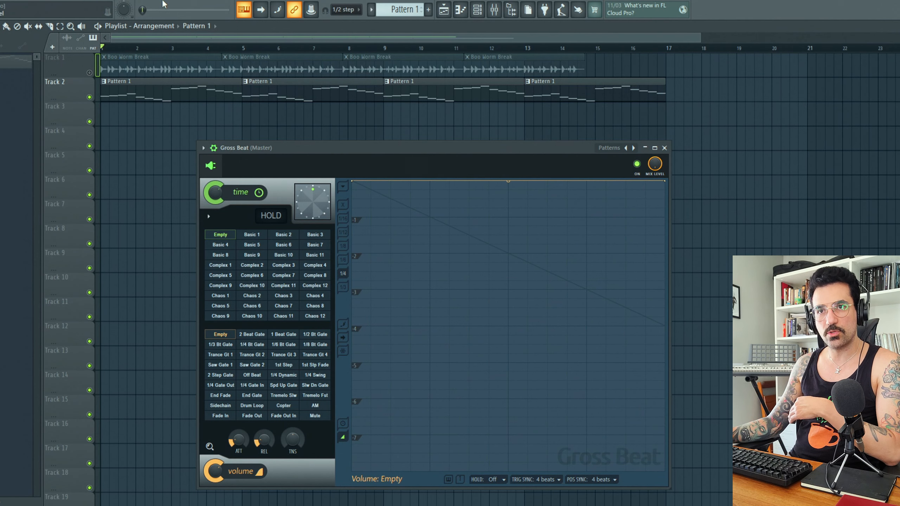
key(space)
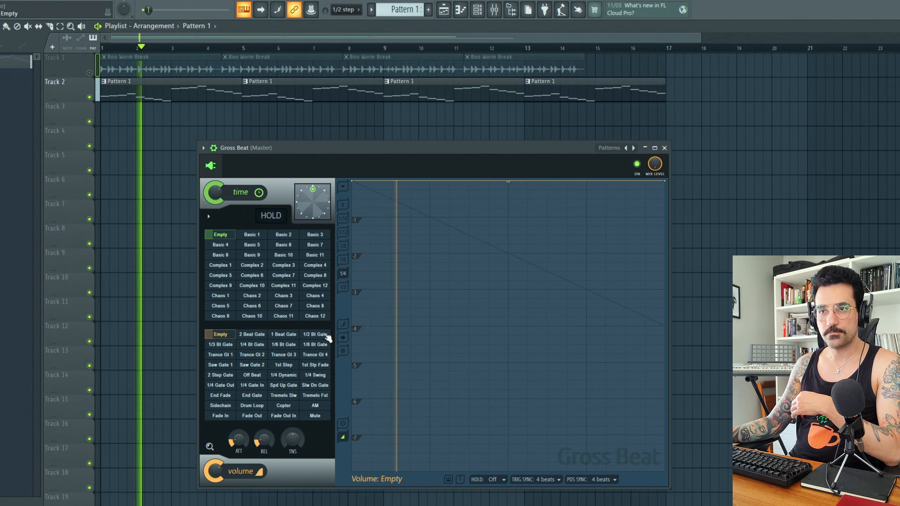
click(325, 335)
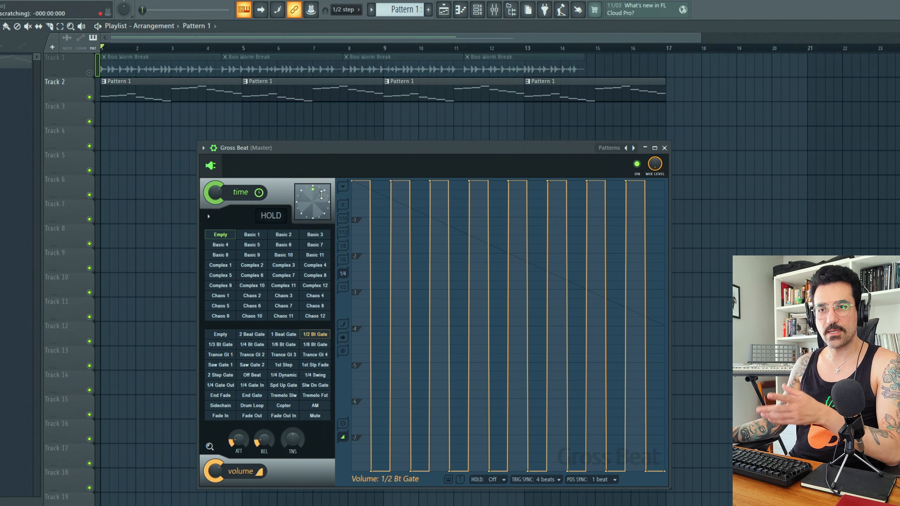
- Set Trig Sync for 1/2 Bt Gate to 2 beats and test switching from Empty to that slot during playback
click(552, 481)
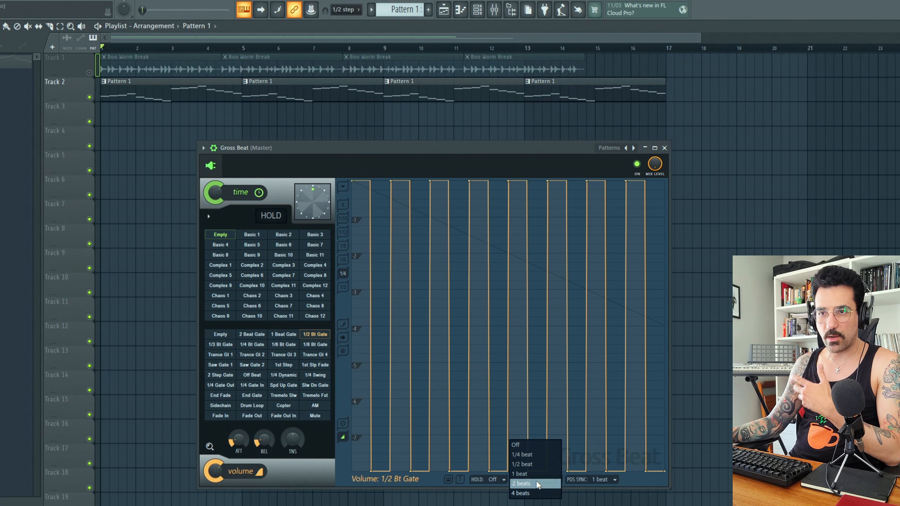
click(538, 484)
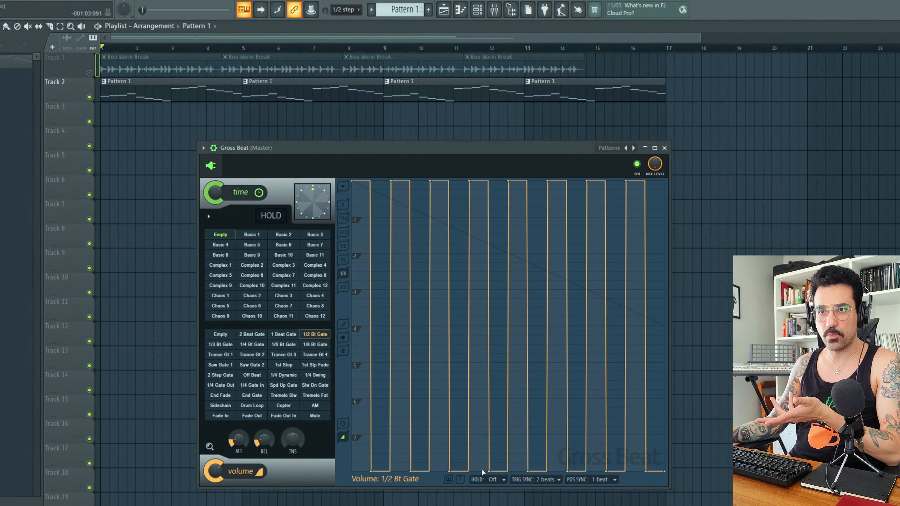
click(221, 335)
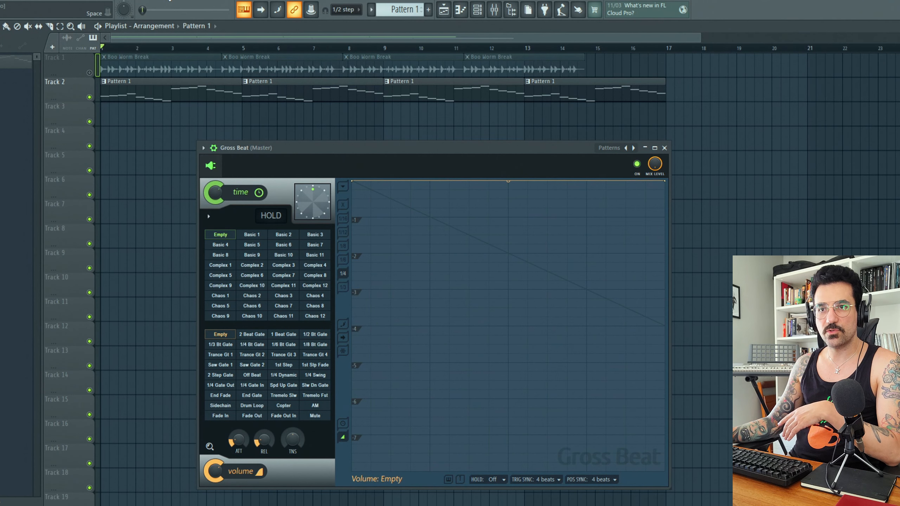
key(space)
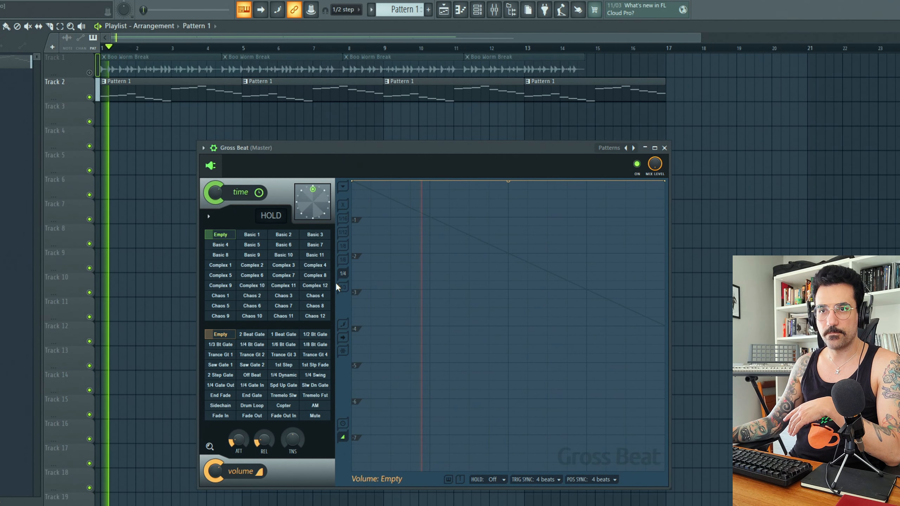
click(321, 336)
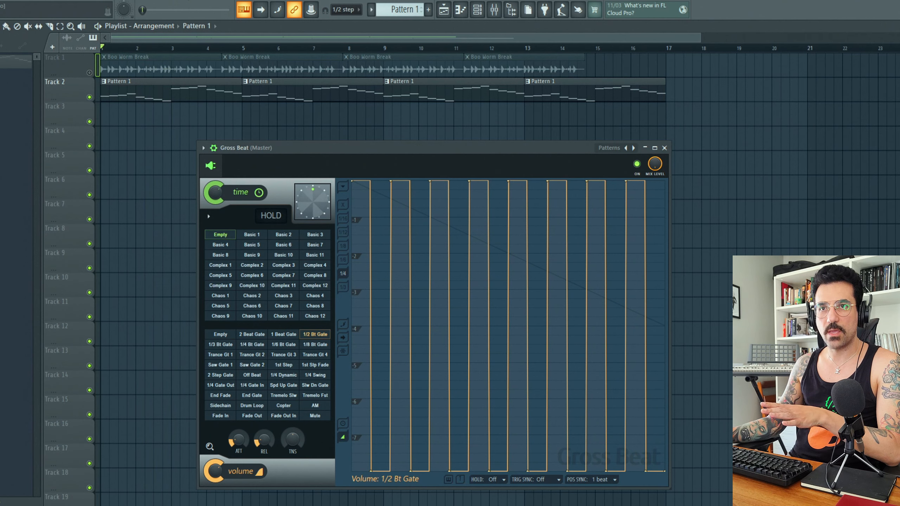
key(space)
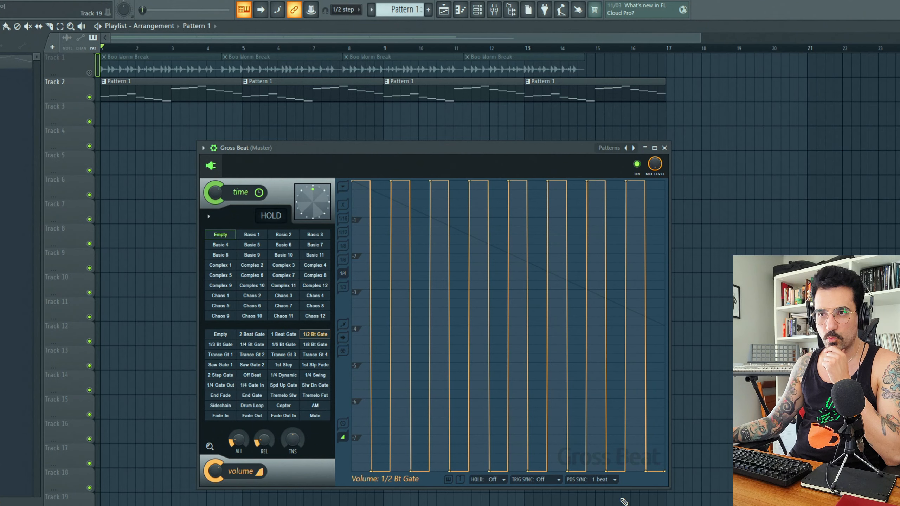
- Review the Pos Sync and Trig Sync choices for the 1/2 Bt Gate slot and set Pos Sync to Off
click(592, 479)
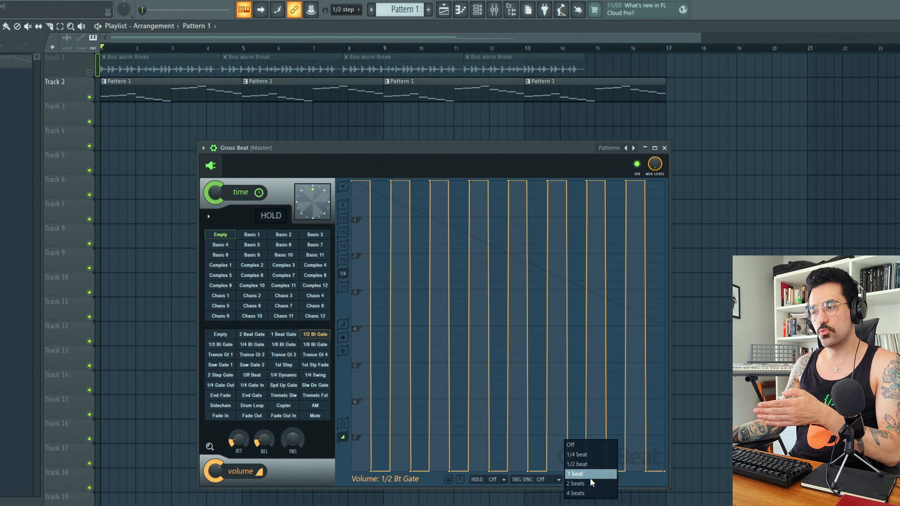
click(589, 477)
click(537, 479)
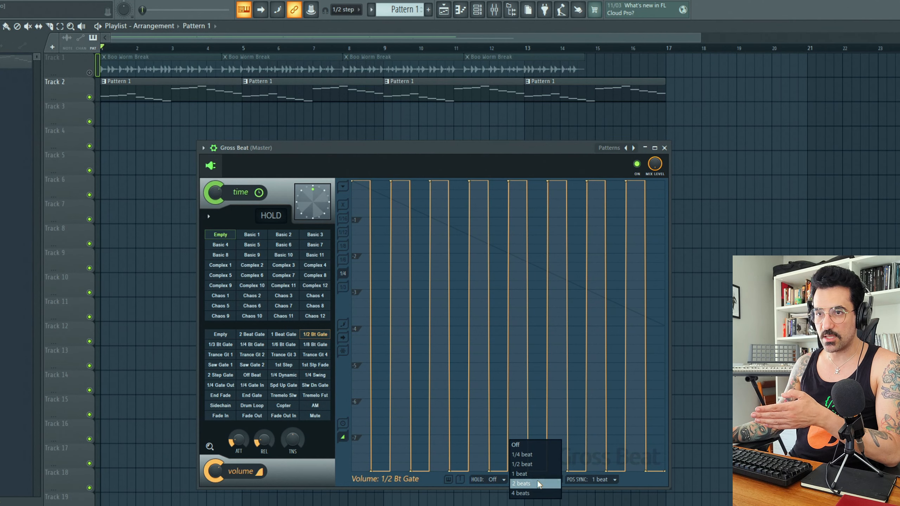
click(575, 411)
click(600, 479)
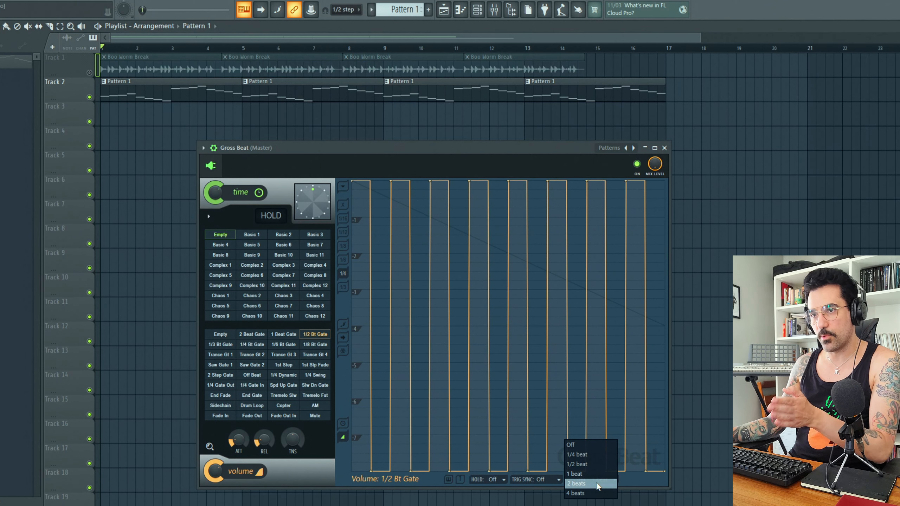
click(586, 445)
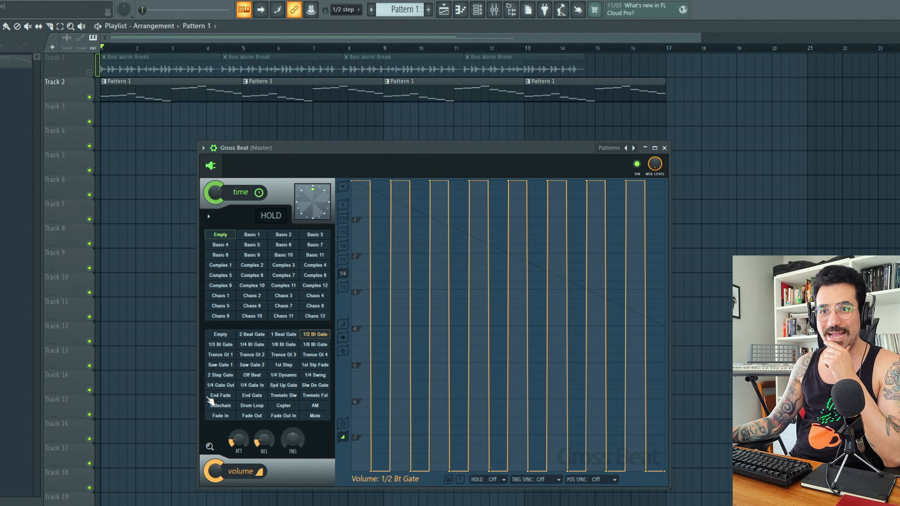
- Compare the sync settings of the Empty, 2 Beat Gate and 1/4 Dynamic volume slots, finishing on 2 Beat Gate
click(223, 335)
drag(417, 147, 402, 151)
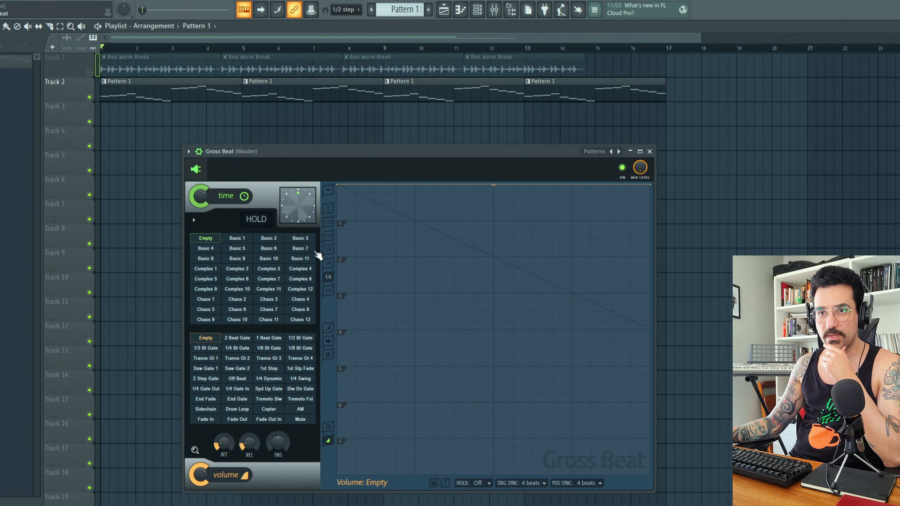
click(237, 337)
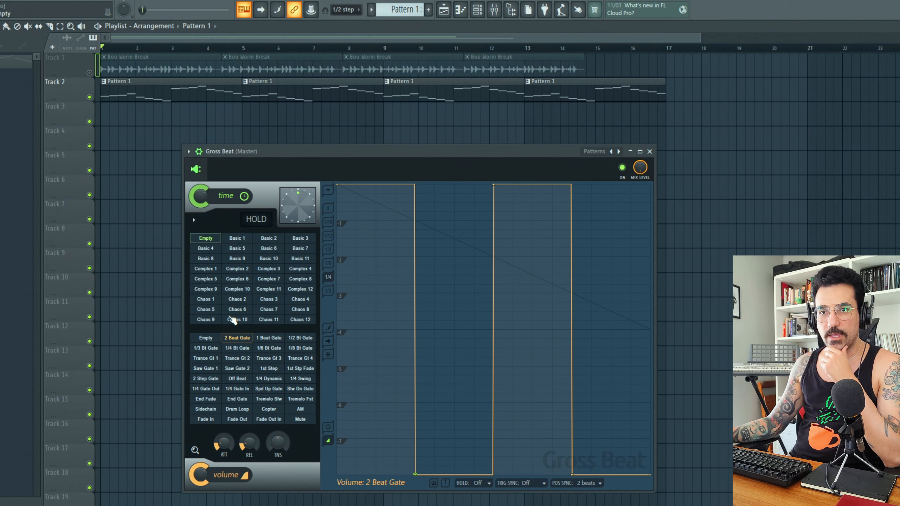
click(214, 338)
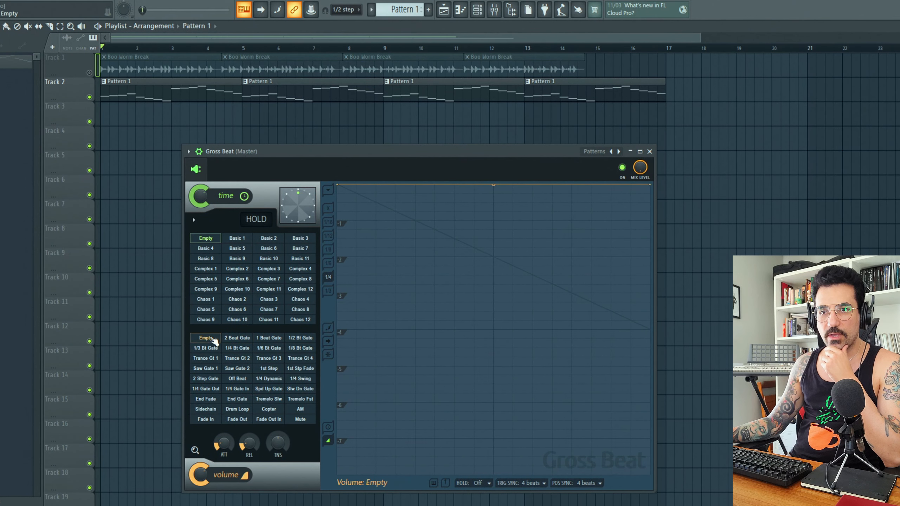
click(236, 338)
click(268, 378)
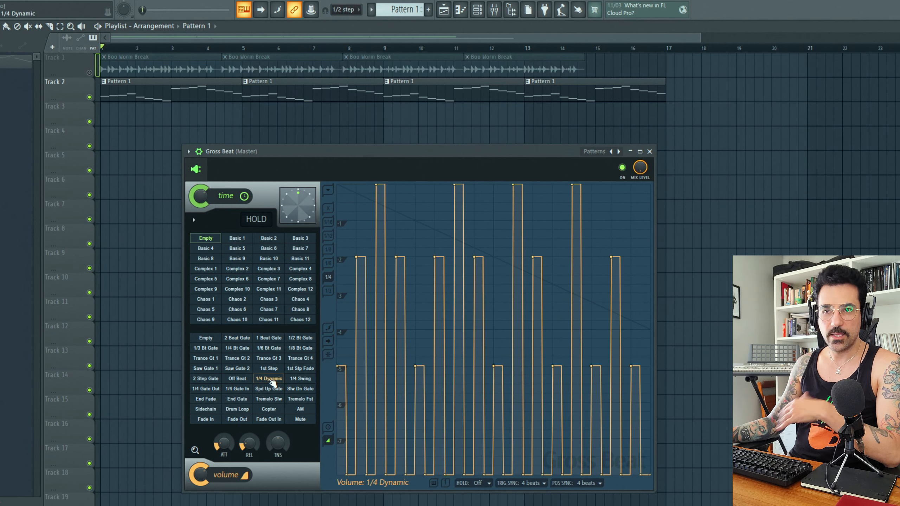
click(245, 339)
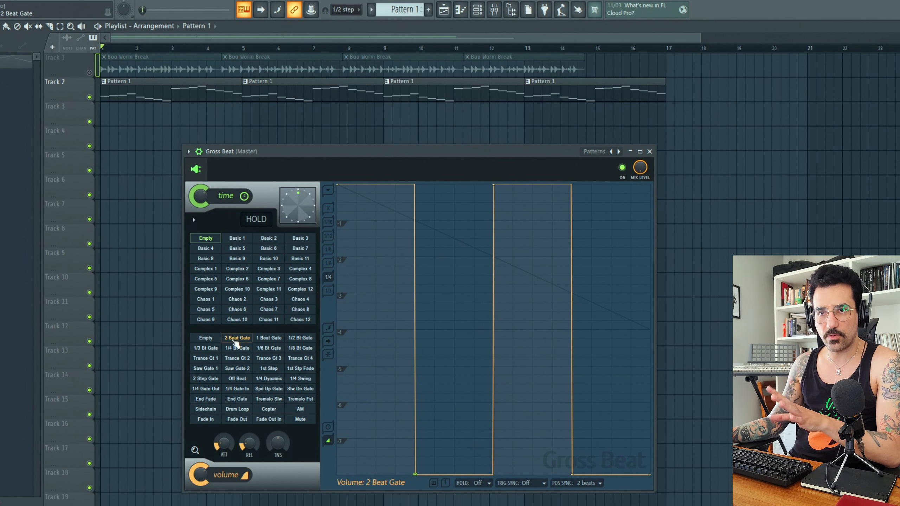
- Try creating an automation clip for the volume slot selection, and remove it from Track 3
click(206, 339)
click(237, 339)
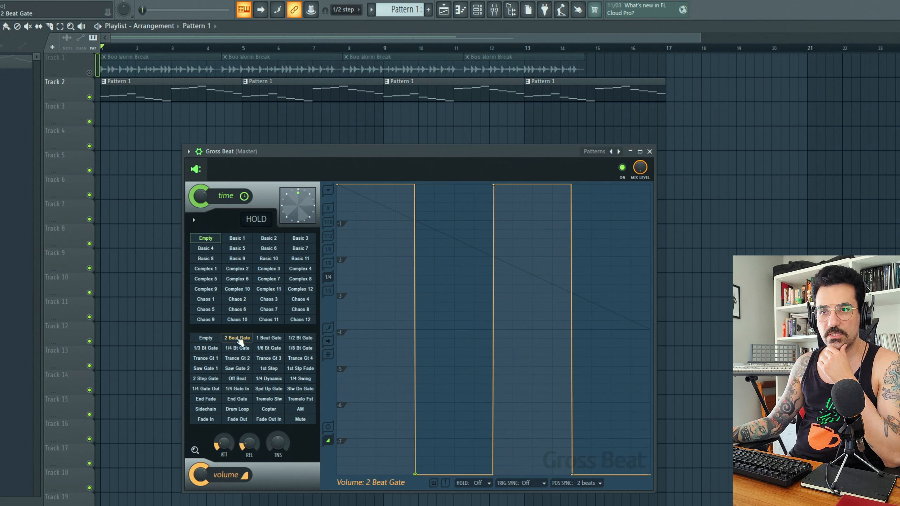
right_click(236, 339)
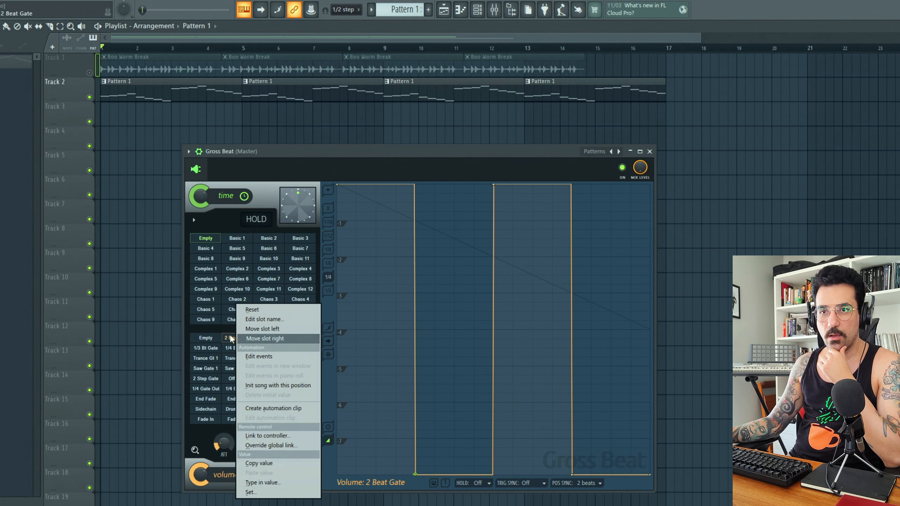
right_click(230, 338)
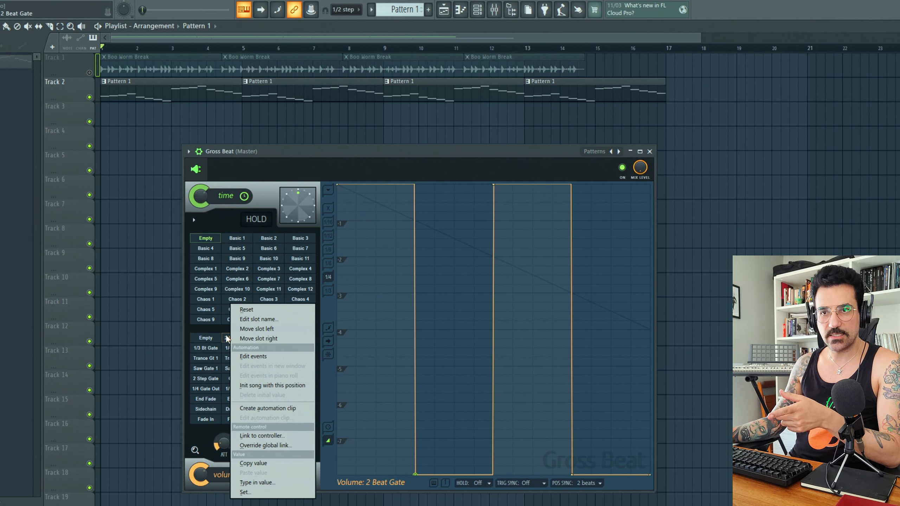
click(268, 408)
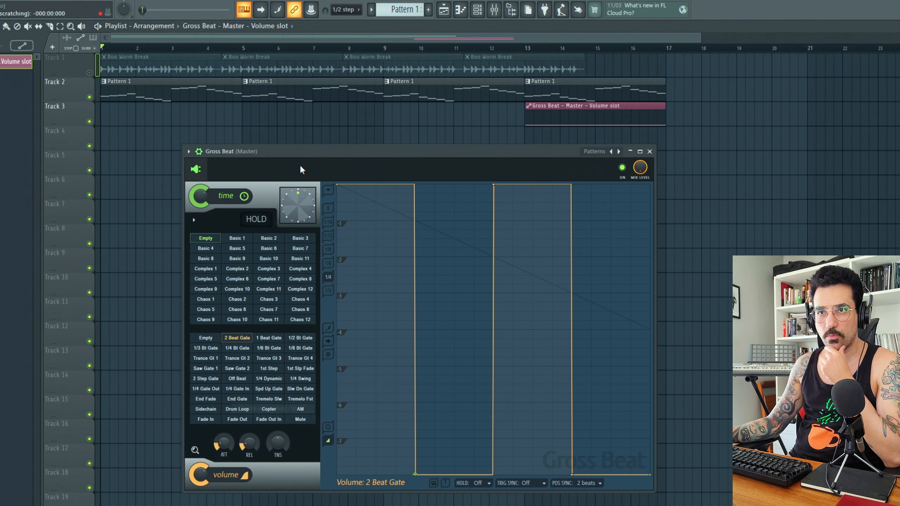
right_click(580, 104)
- Select the song from bar 1 to bar 17 and create a volume slot automation clip spanning it
drag(671, 50, 102, 48)
right_click(239, 340)
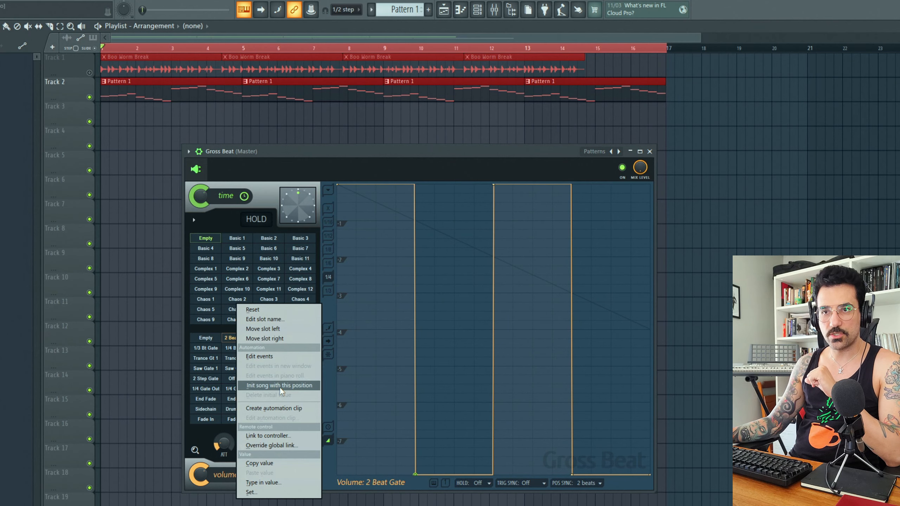
click(280, 408)
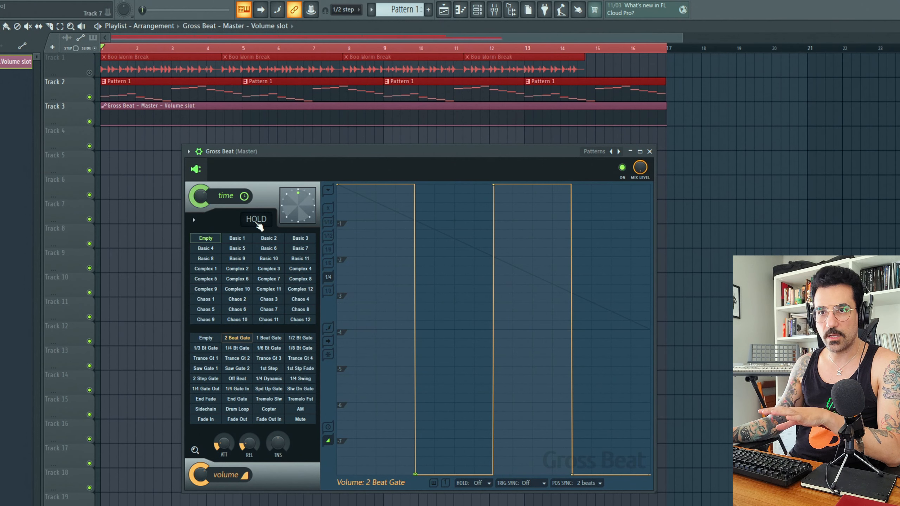
- Switch to the Empty volume slot, play the song briefly to test the automation, and return to 2 Beat Gate
click(205, 339)
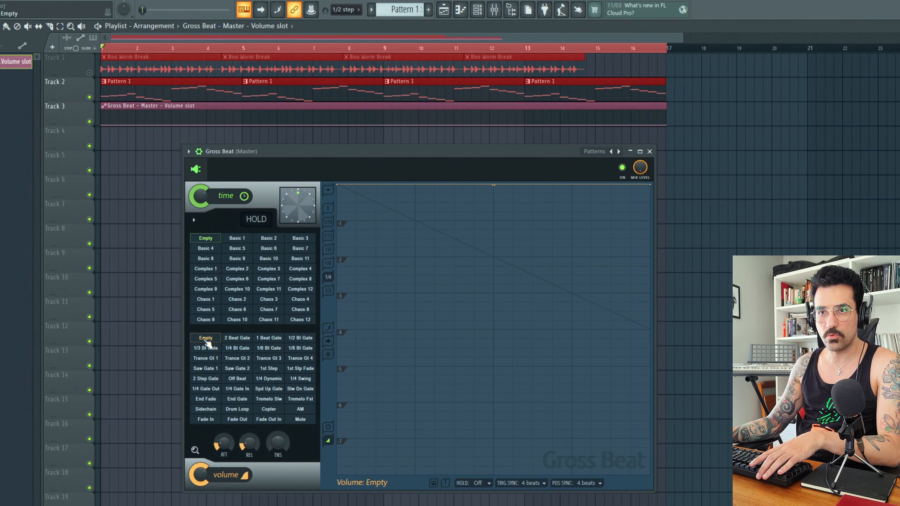
key(space)
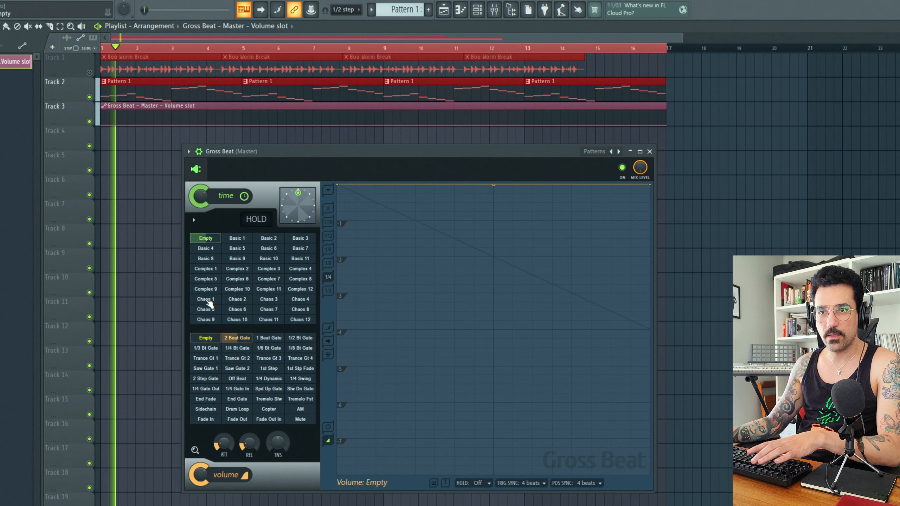
key(space)
click(240, 339)
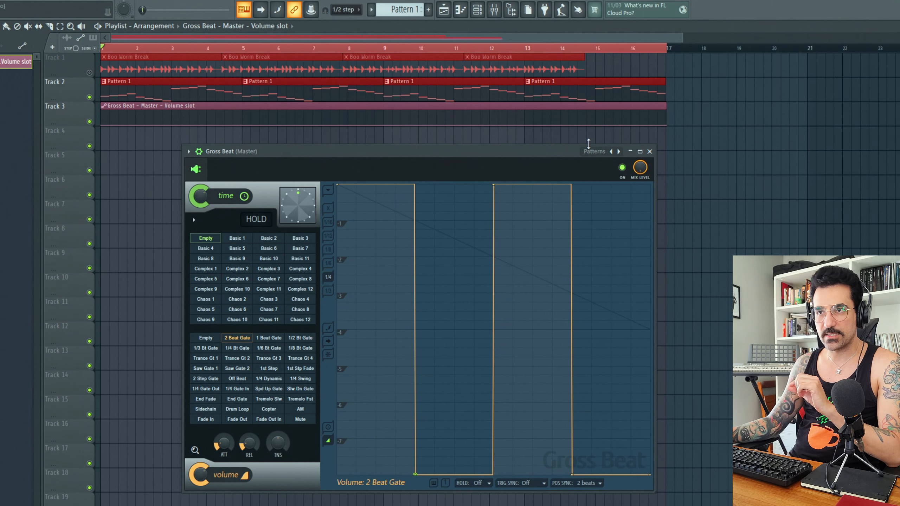
- Raise the automation clip's end point to the maximum, play the song through the ramp, and undo the change
drag(667, 124, 667, 109)
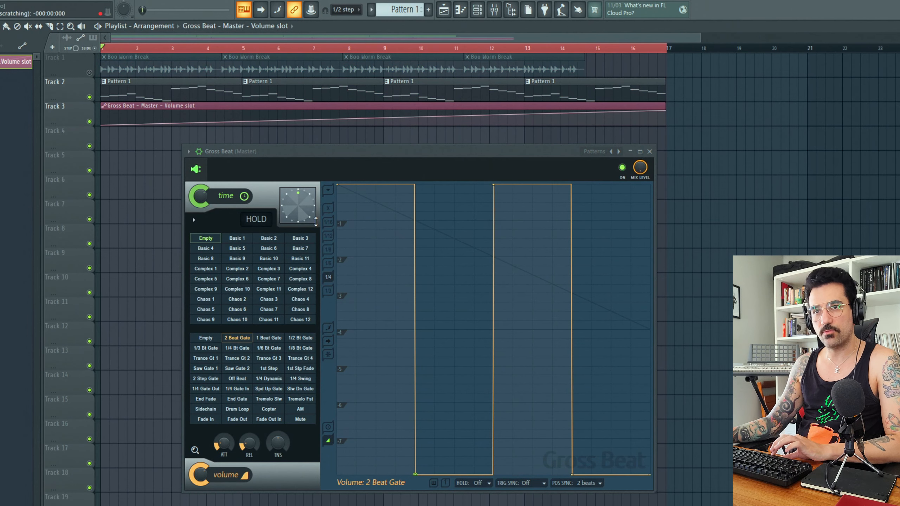
key(space)
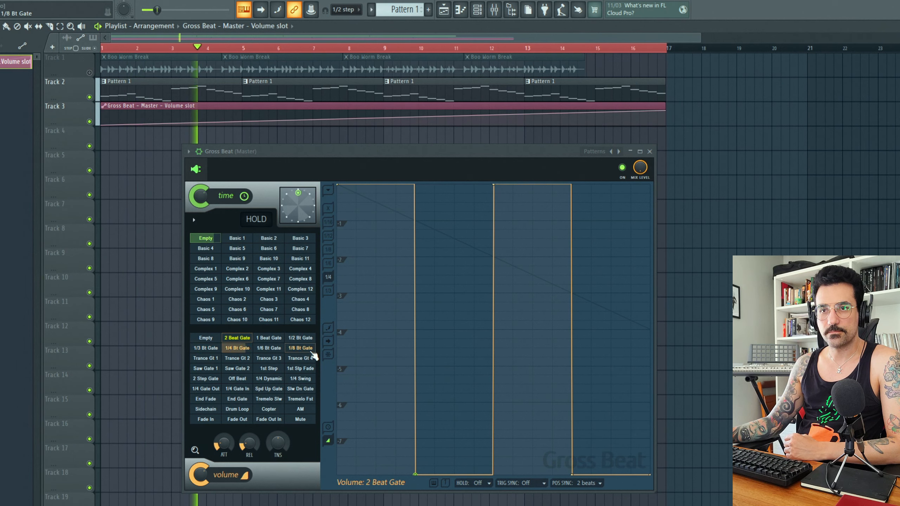
key(space)
key(ctrl+z)
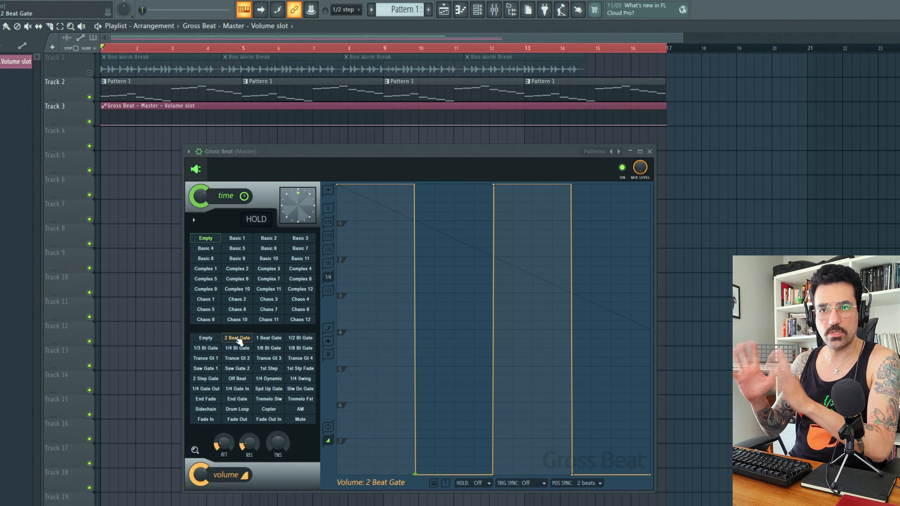
- Add a point at bar 5 of the volume slot automation clip and copy the value of the 1/4 Dynamic slot
click(271, 379)
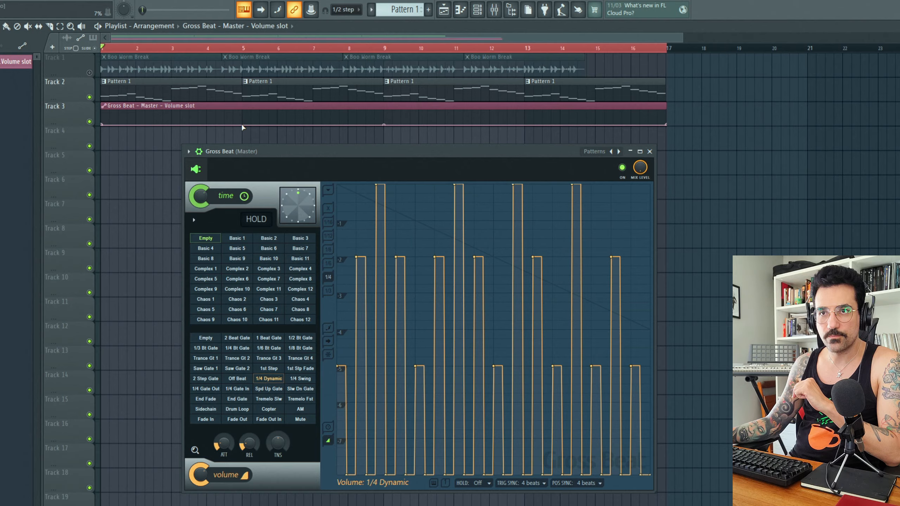
right_click(243, 124)
right_click(266, 386)
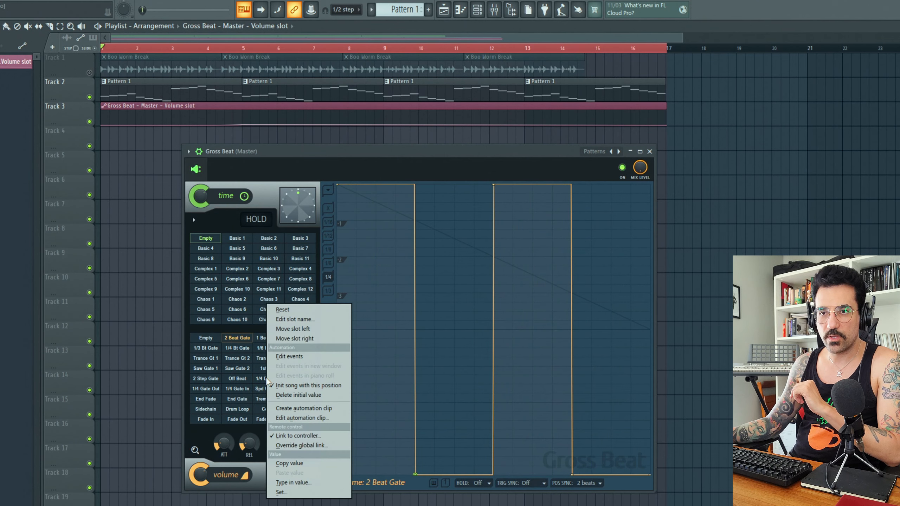
click(307, 464)
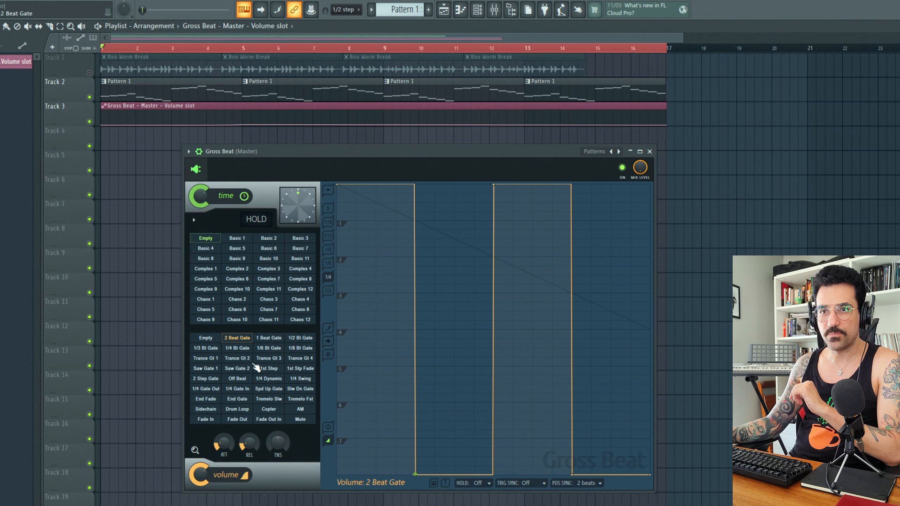
right_click(268, 380)
click(262, 380)
click(263, 379)
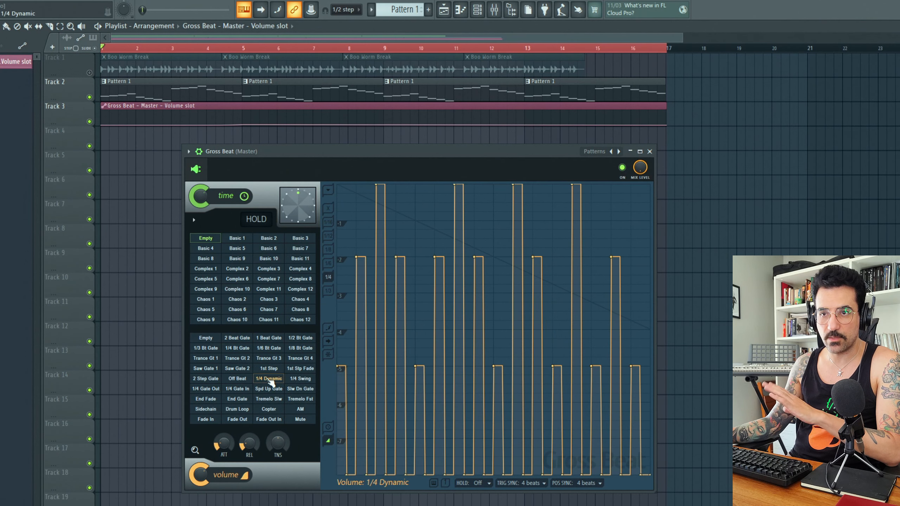
right_click(274, 378)
click(298, 458)
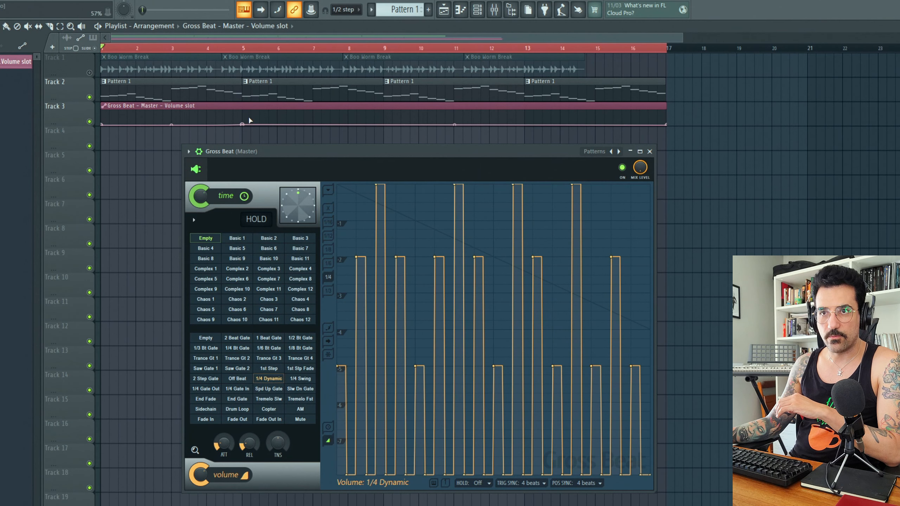
- Set the bar 5 automation point to Hold and paste the copied 51% value into it and the clip's end point
right_click(242, 125)
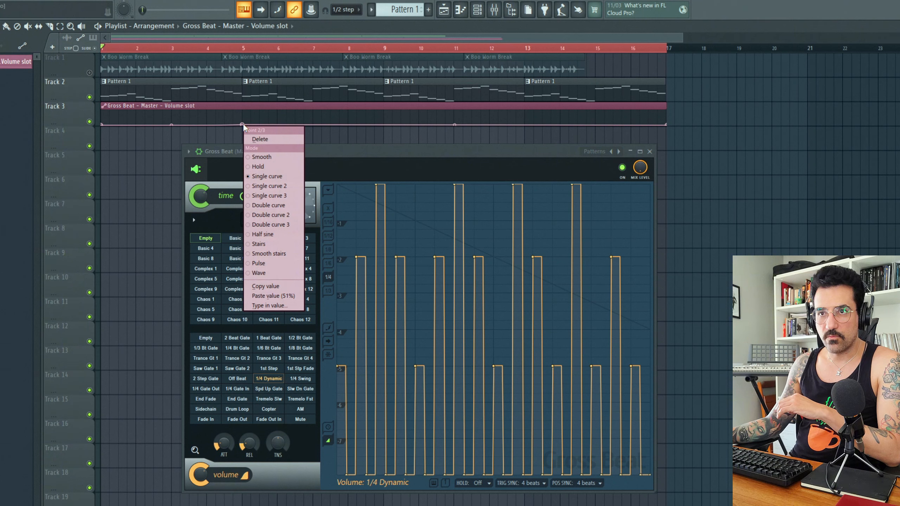
click(262, 166)
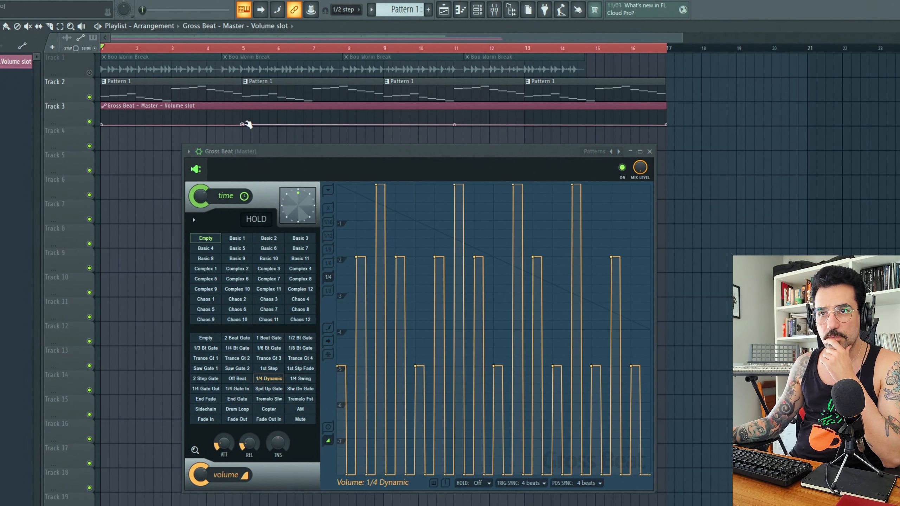
right_click(245, 123)
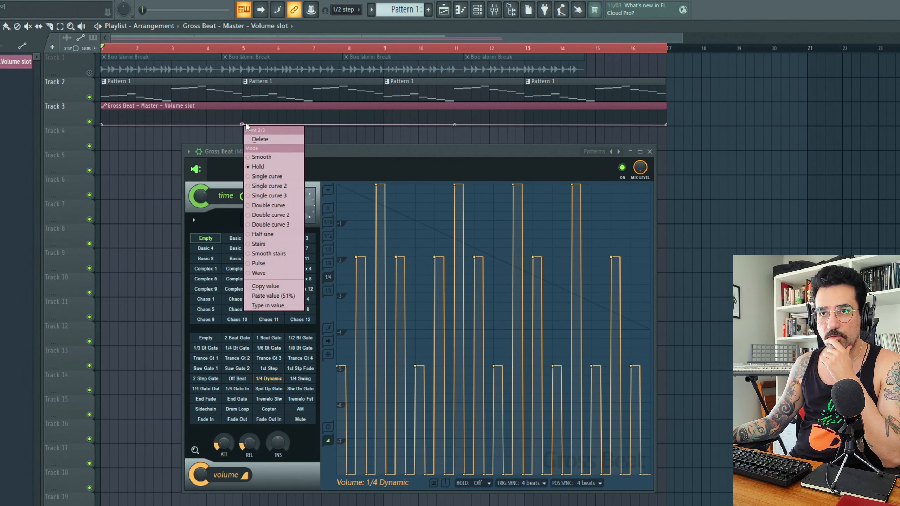
click(290, 296)
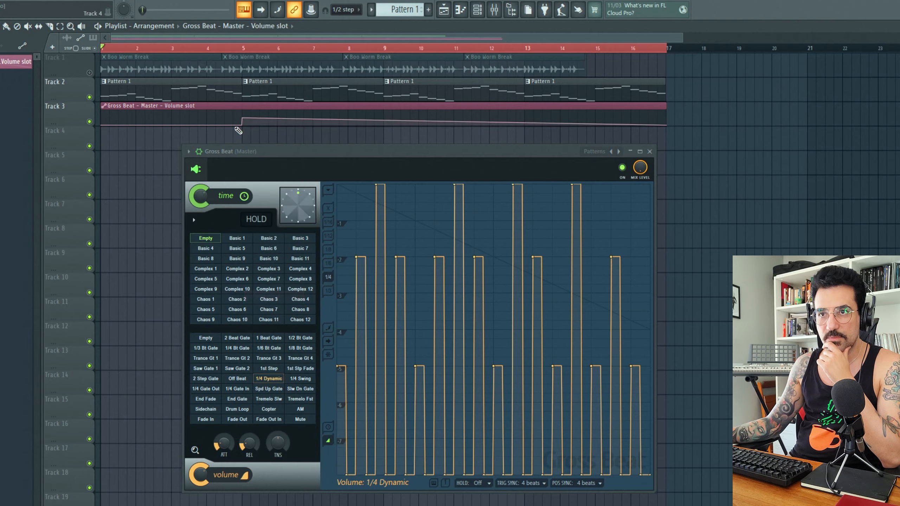
right_click(664, 125)
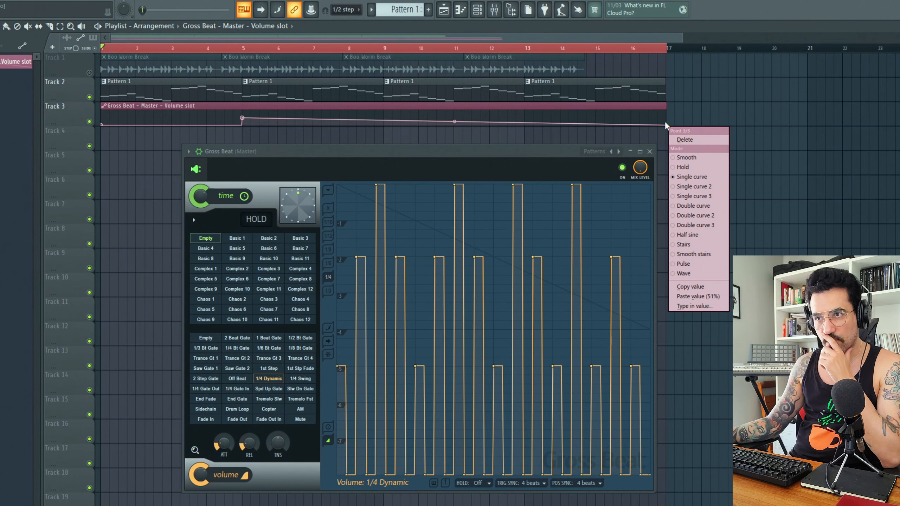
click(717, 295)
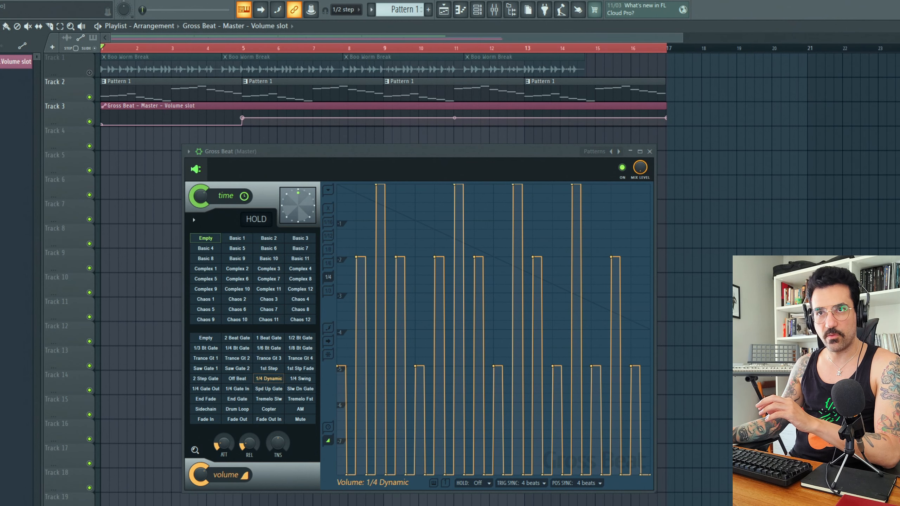
- Play the song twice to check the automated switch from 2 Beat Gate to 1/4 Dynamic at bar 5
key(space)
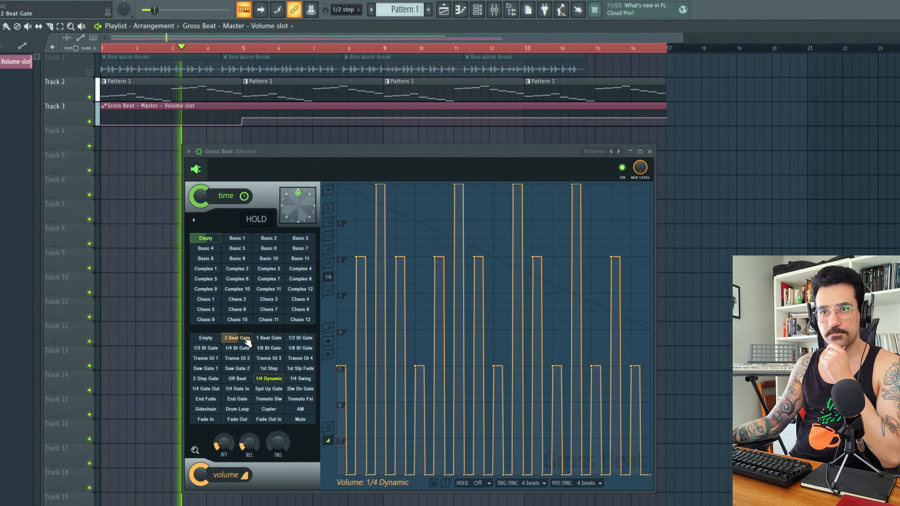
click(280, 381)
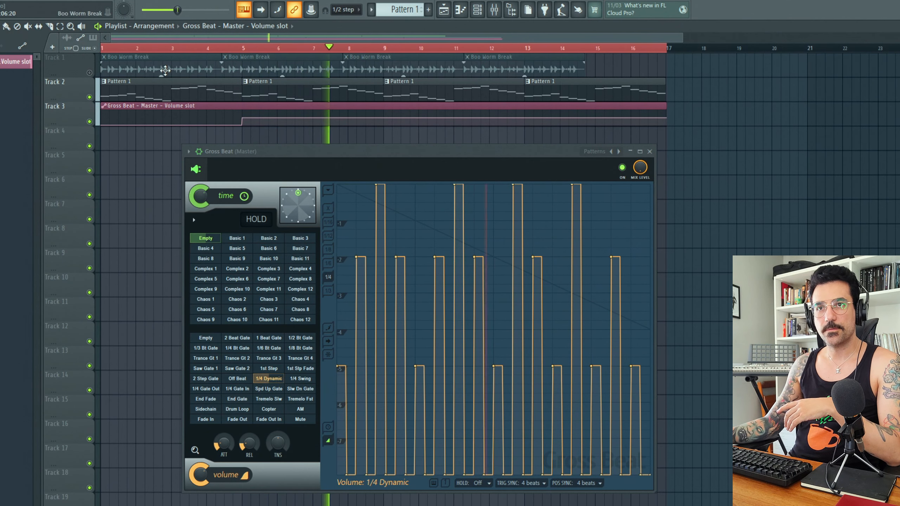
key(space)
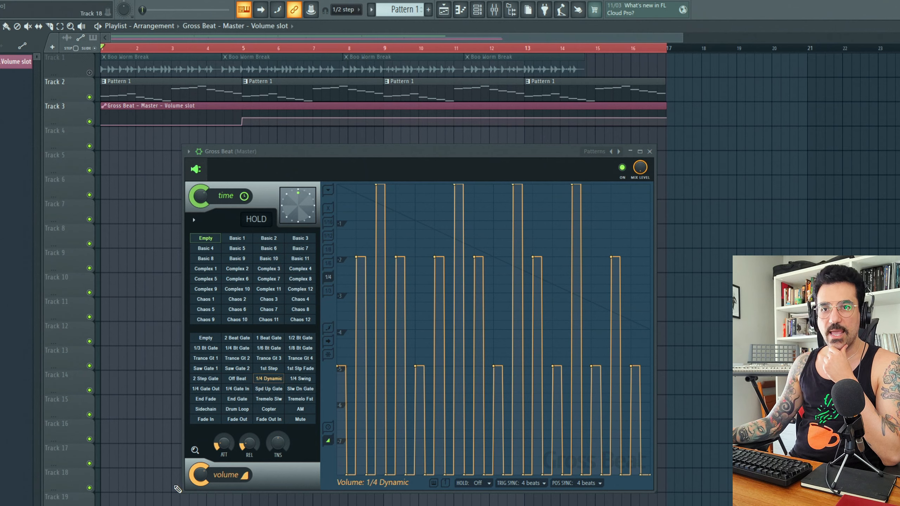
mouse_move(200, 474)
mouse_down()
mouse_move(199, 503)
mouse_move(199, 460)
mouse_up()
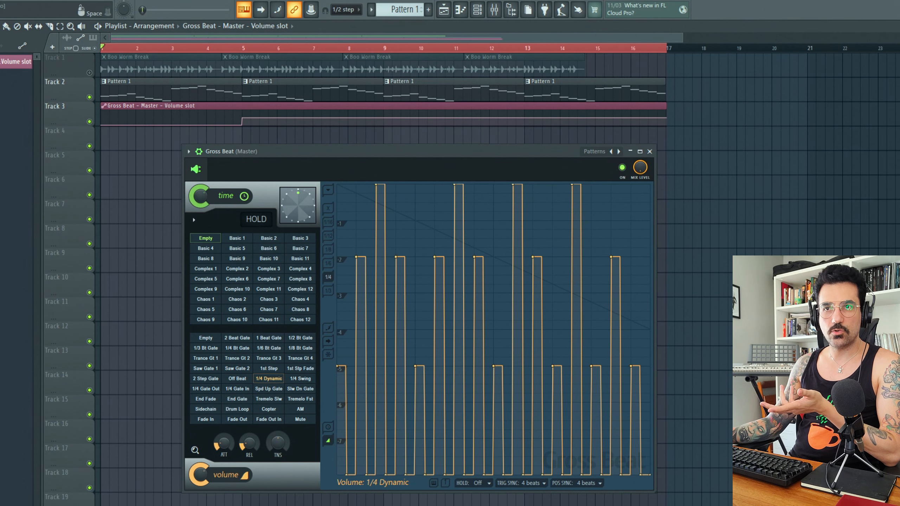
key(space)
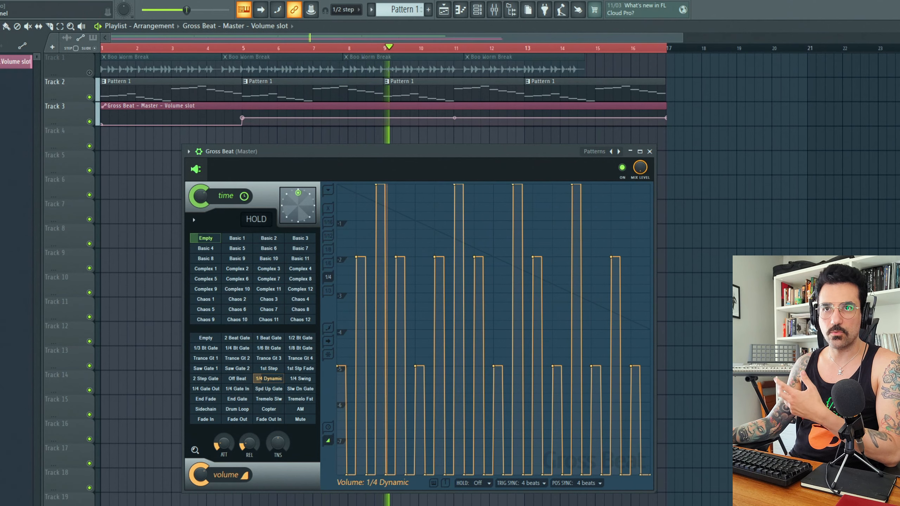
key(space)
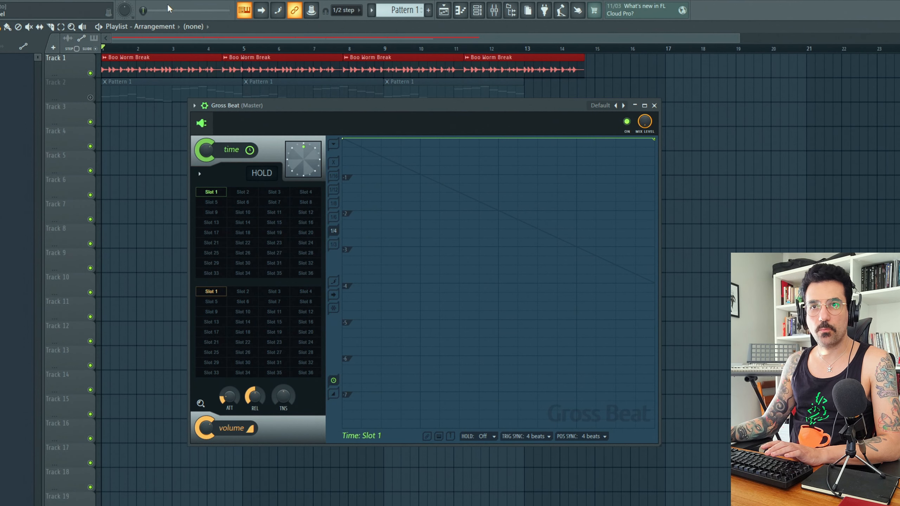
- During playback, set the end point of time Slot 1's envelope to Single curve and lower it to 2 beats, then to 4 beats
key(space)
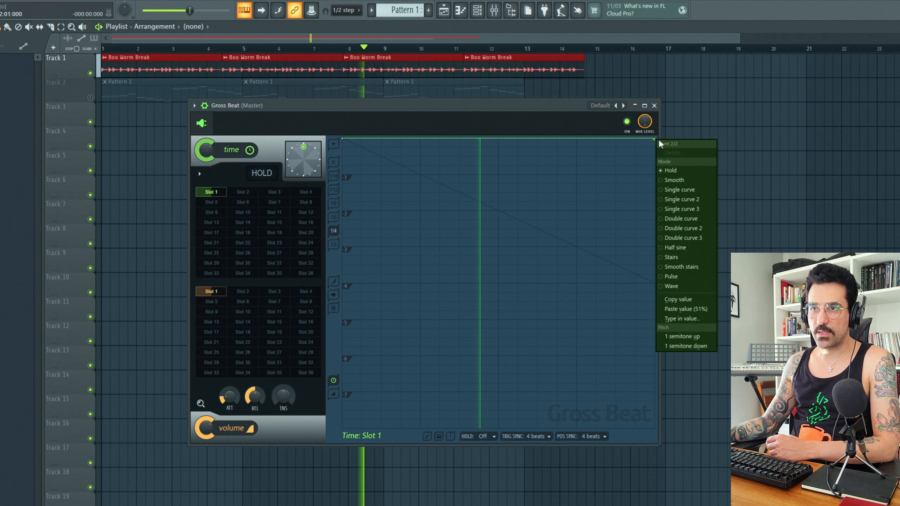
click(679, 189)
drag(655, 139, 657, 210)
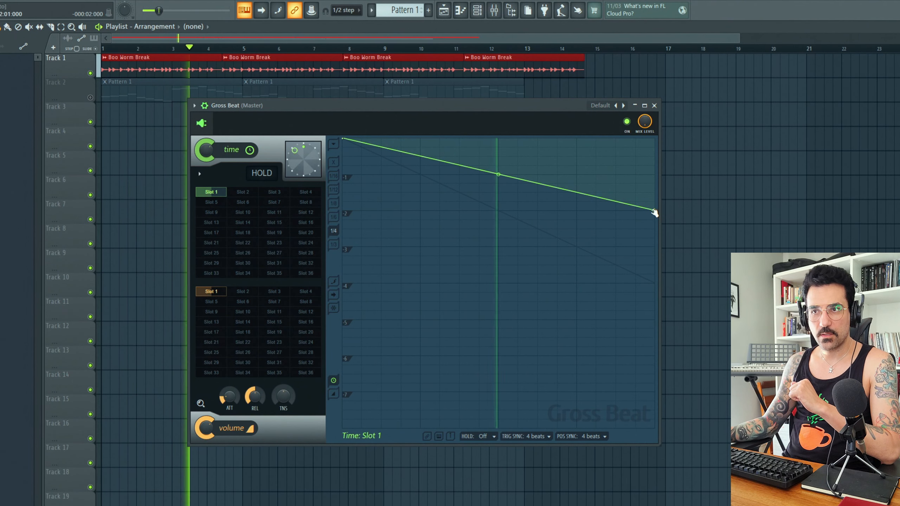
drag(654, 211, 656, 285)
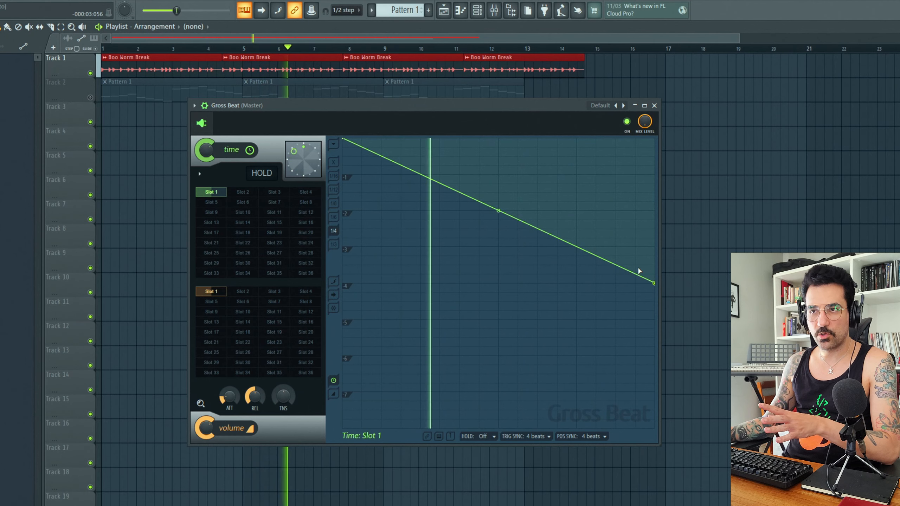
mouse_move(656, 284)
mouse_down()
mouse_move(665, 142)
mouse_move(665, 293)
mouse_move(664, 282)
mouse_up()
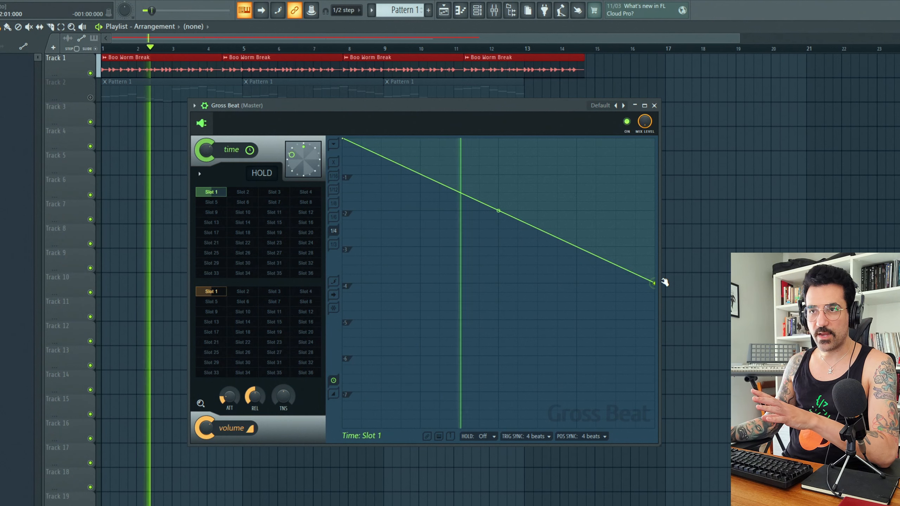
- Return the time envelope's end point to the top and add a point halfway along the envelope
drag(664, 282, 663, 138)
click(498, 138)
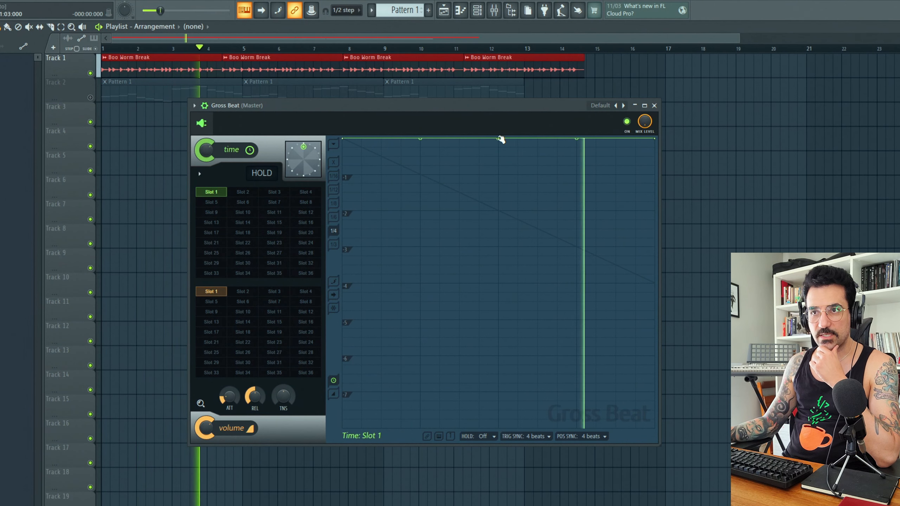
mouse_move(500, 139)
mouse_down()
mouse_move(502, 177)
mouse_move(499, 139)
mouse_up()
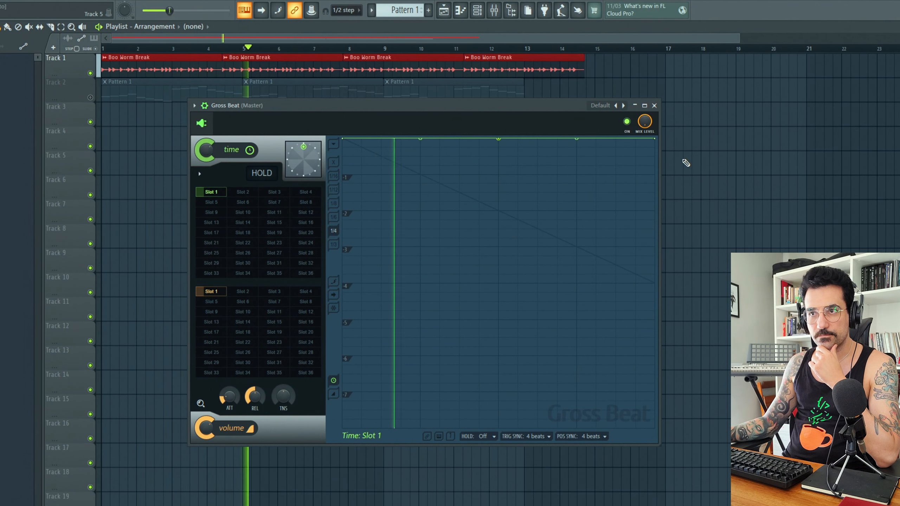
- During playback, lower the time envelope's end, middle and start points until all three lie flat at 3 beats
drag(662, 138, 663, 249)
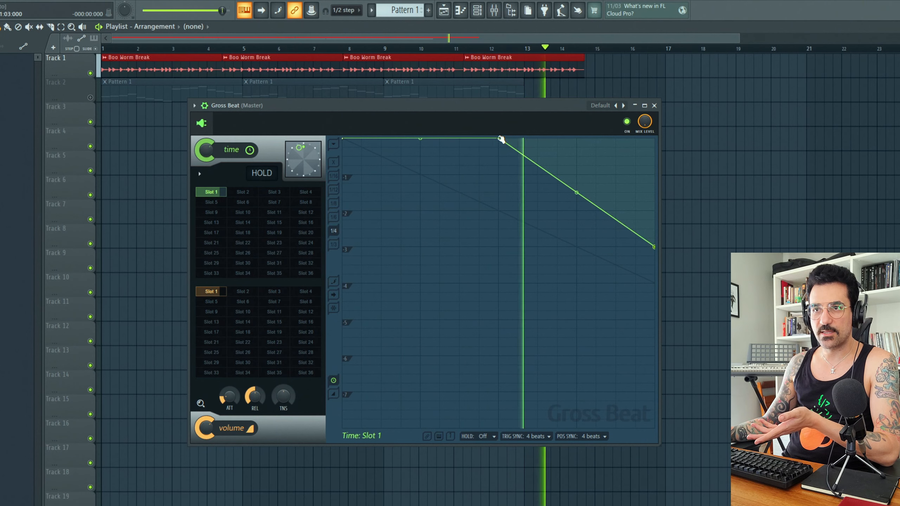
drag(498, 139, 499, 212)
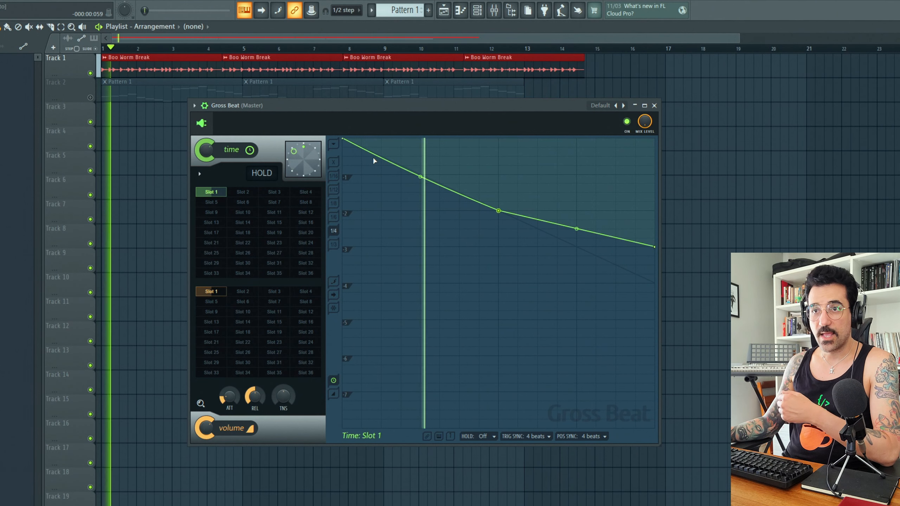
drag(347, 140, 343, 255)
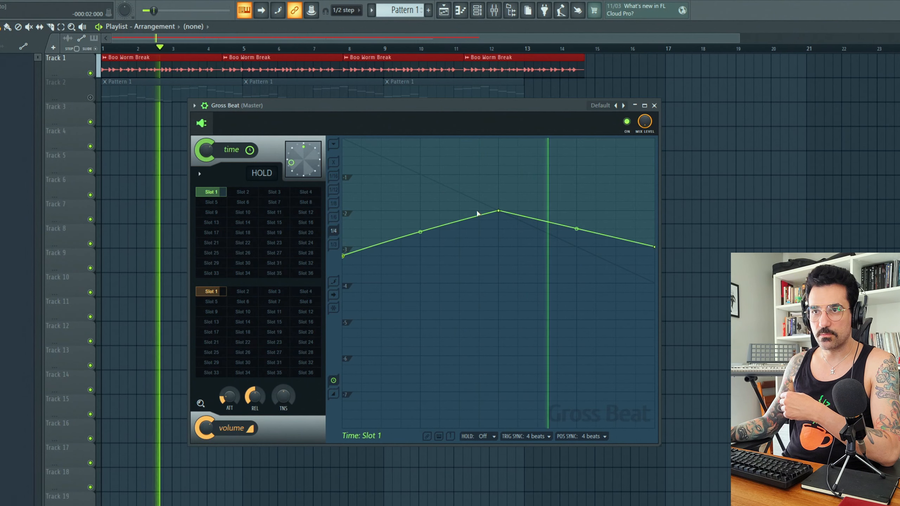
drag(500, 211, 503, 249)
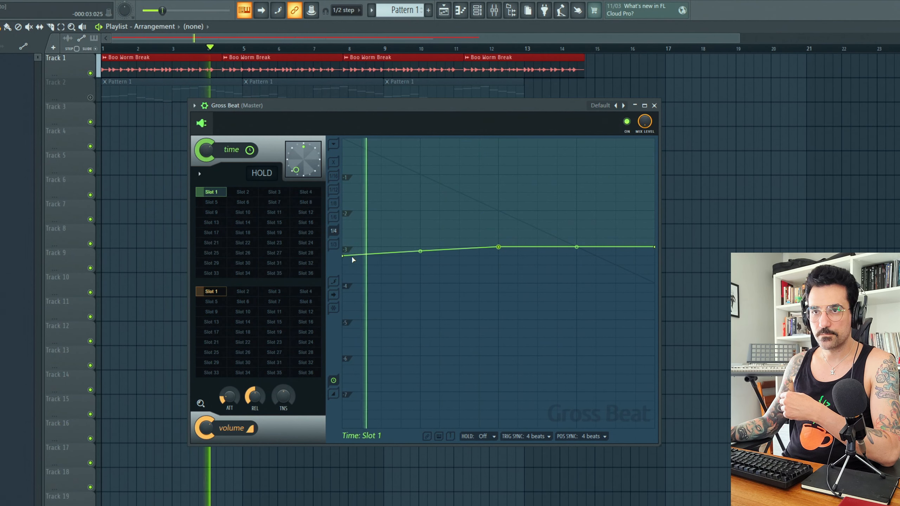
drag(344, 255, 344, 247)
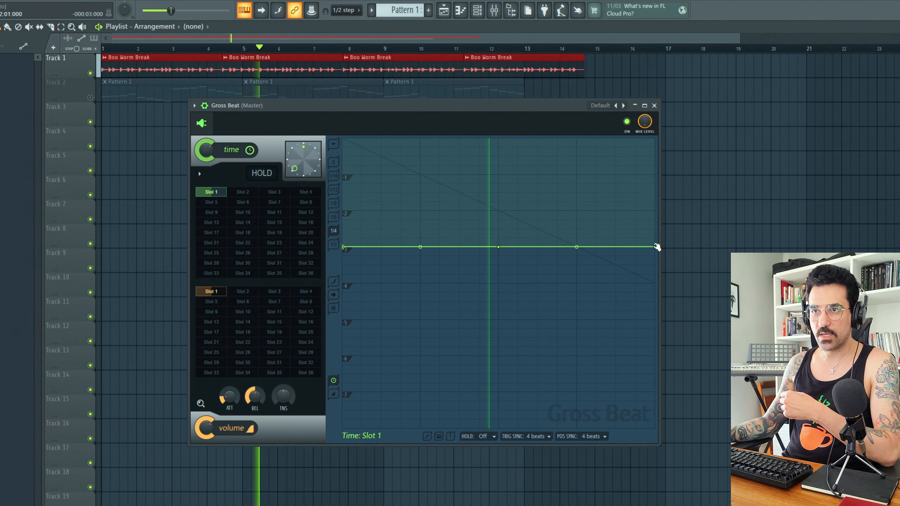
- Raise the time envelope's end point to the top and move the middle point to about 1.5 beats, then to 3 beats
drag(655, 247, 654, 138)
drag(498, 248, 497, 195)
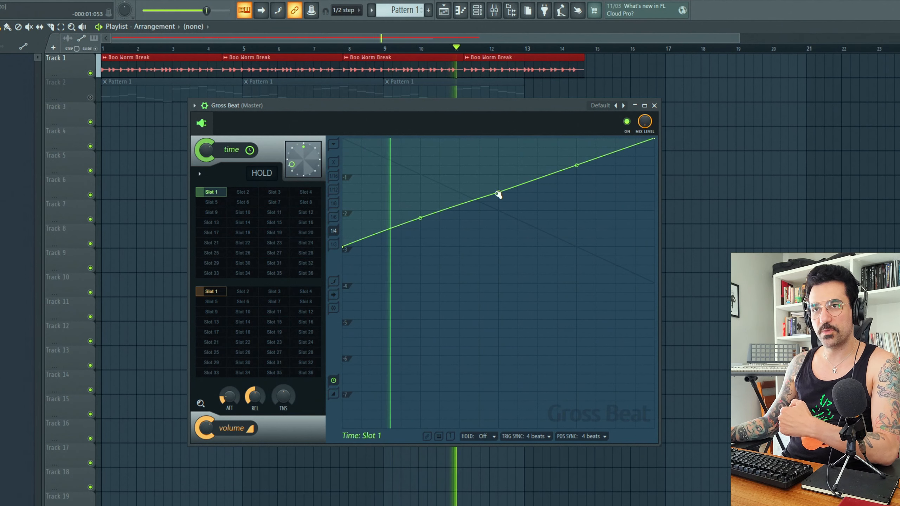
drag(498, 194, 497, 248)
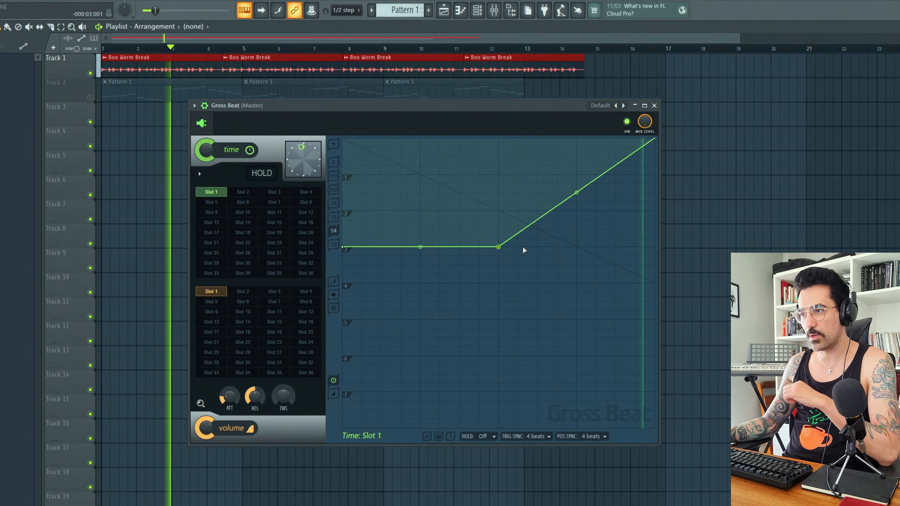
- With playback stopped, return the time envelope's start and middle points to the top
drag(155, 10, 187, 1)
drag(344, 247, 343, 142)
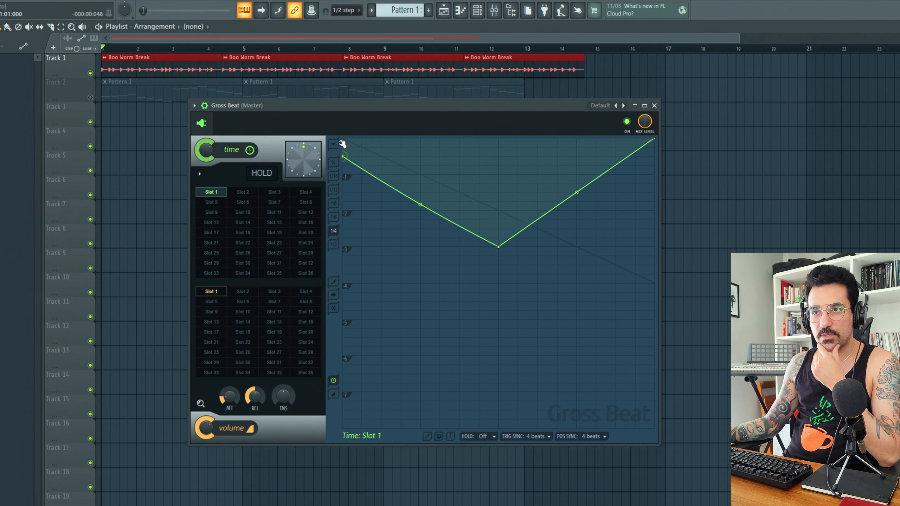
drag(499, 246, 501, 137)
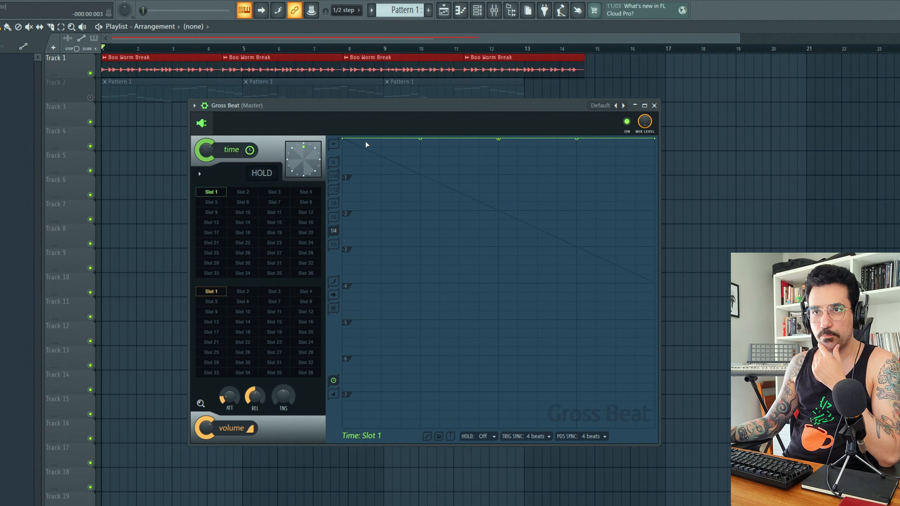
- Play the song and scratch it manually with Gross Beat's time scratch pad, finishing with playback stopped
key(space)
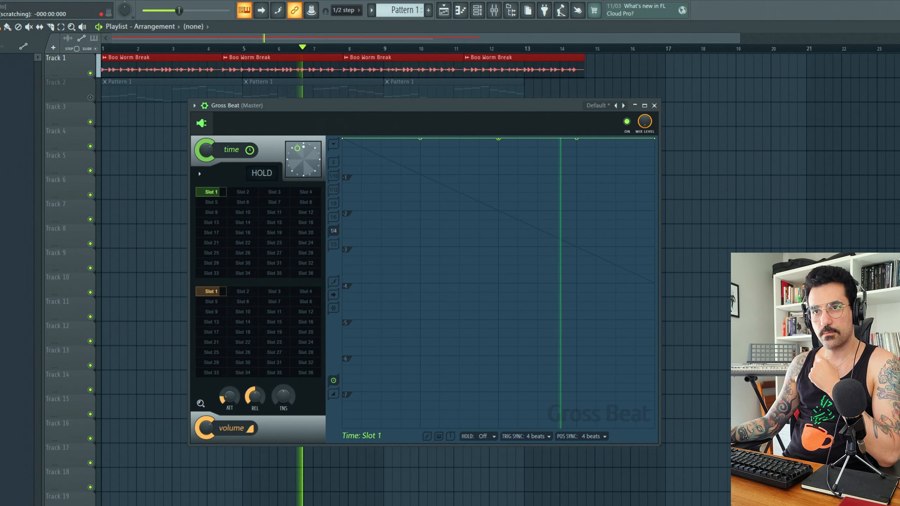
drag(301, 149, 291, 164)
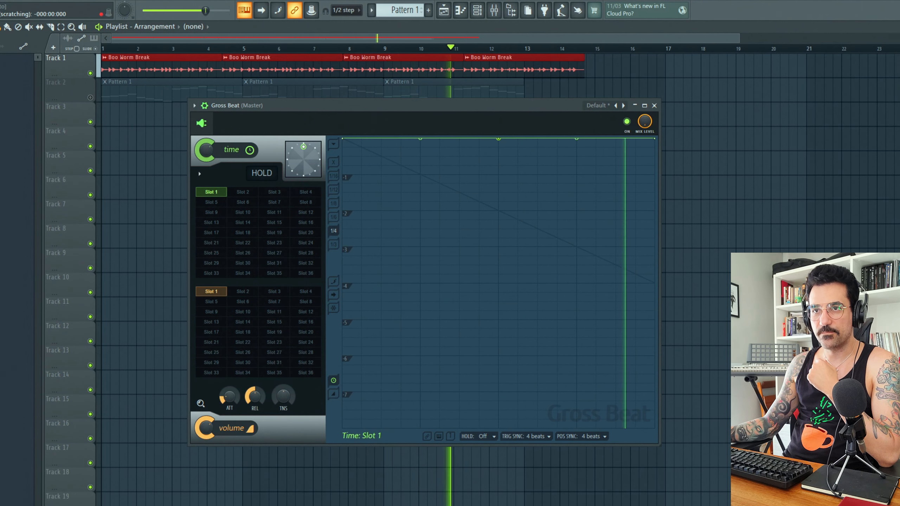
key(space)
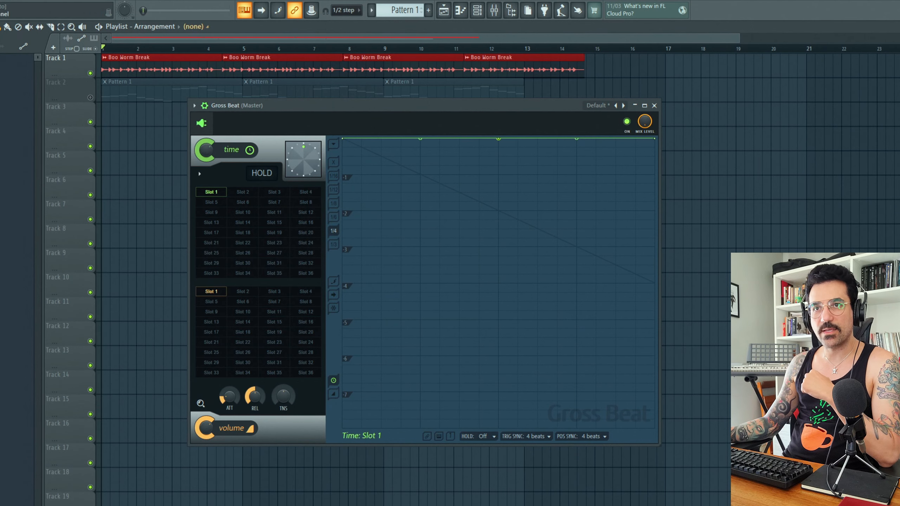
- During playback, lower the time envelope's end point to the very bottom and pull the middle point to about 3.25 beats at position 1.5
key(space)
drag(656, 136, 692, 446)
drag(498, 138, 460, 255)
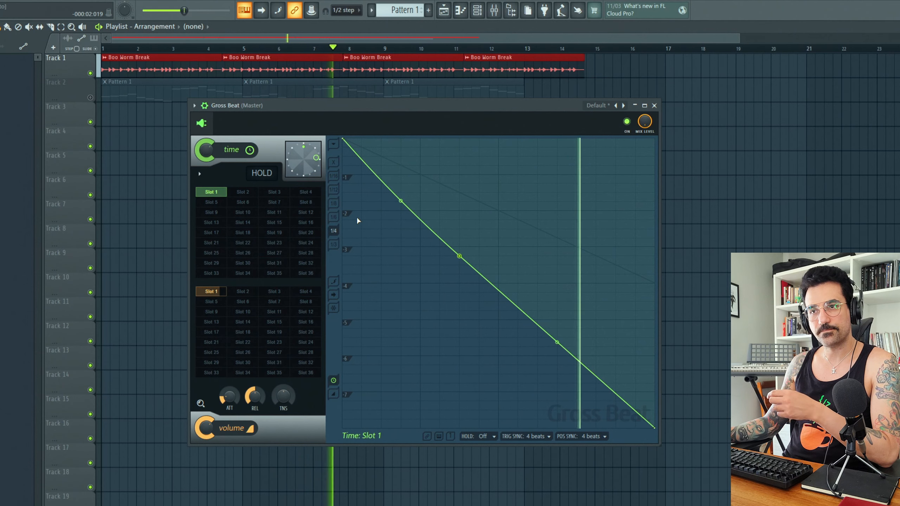
scroll(173, 14, up, 3)
scroll(173, 13, up, 1)
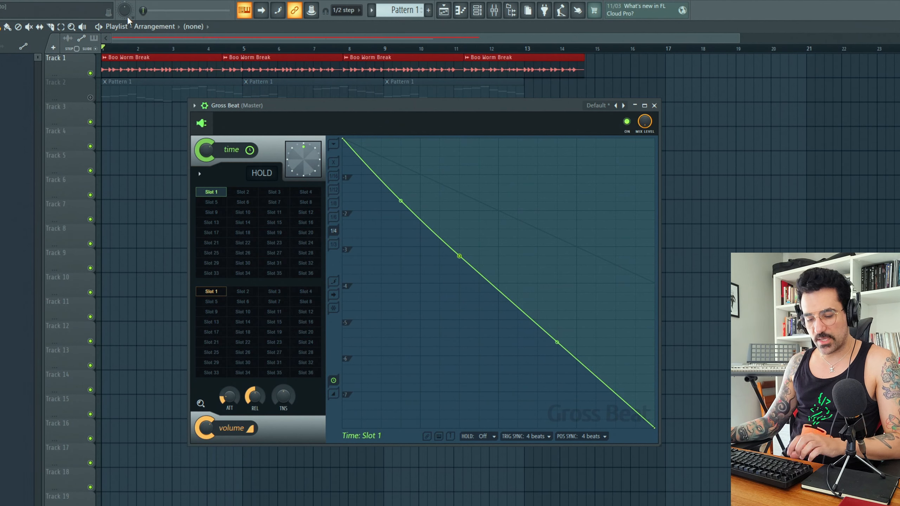
key(space)
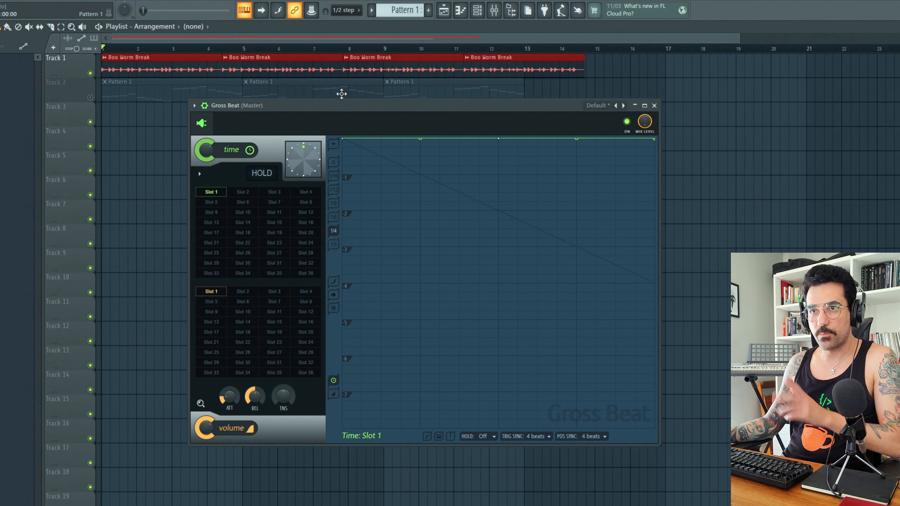
- Use Stairs mode for an added point, build a stepped time envelope with three drops to 1 beat, and play it
right_click(441, 139)
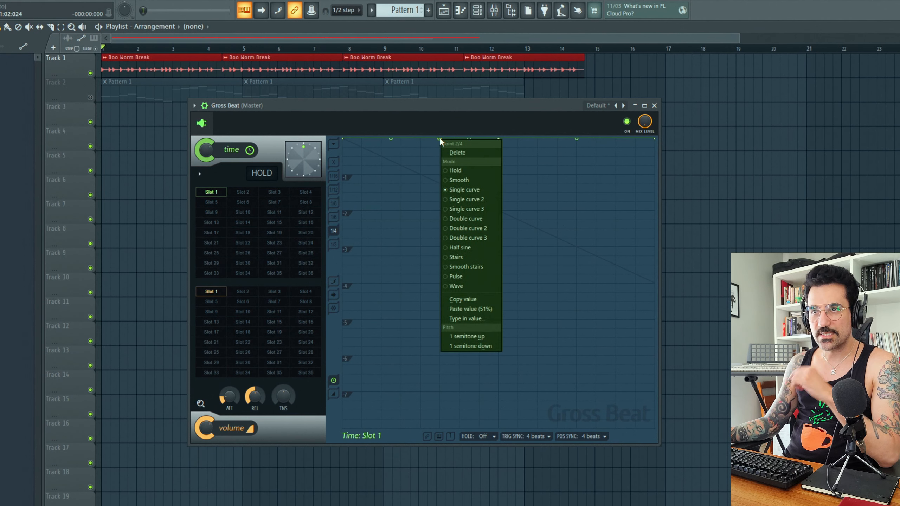
click(473, 258)
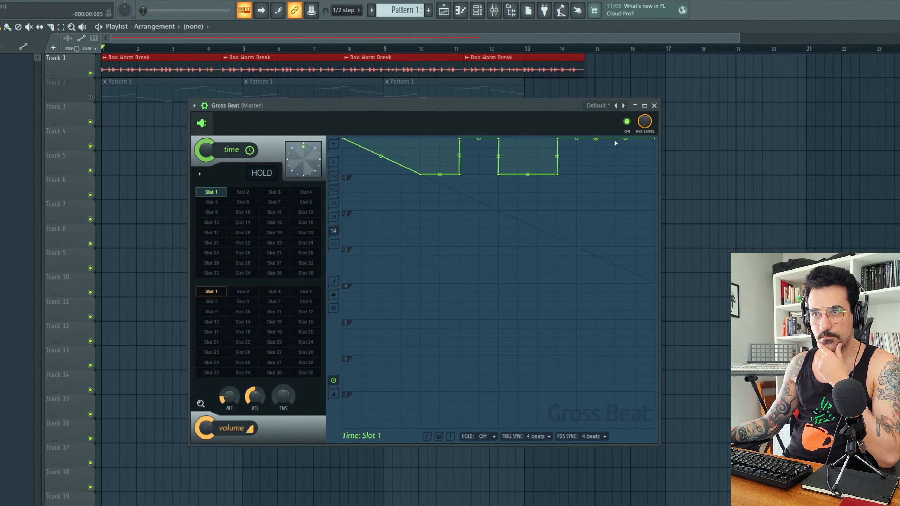
drag(596, 138, 595, 174)
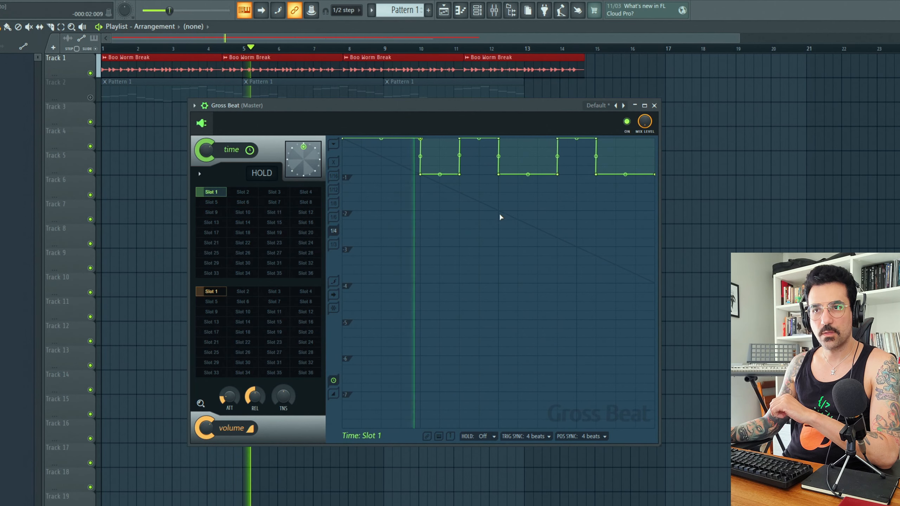
key(space)
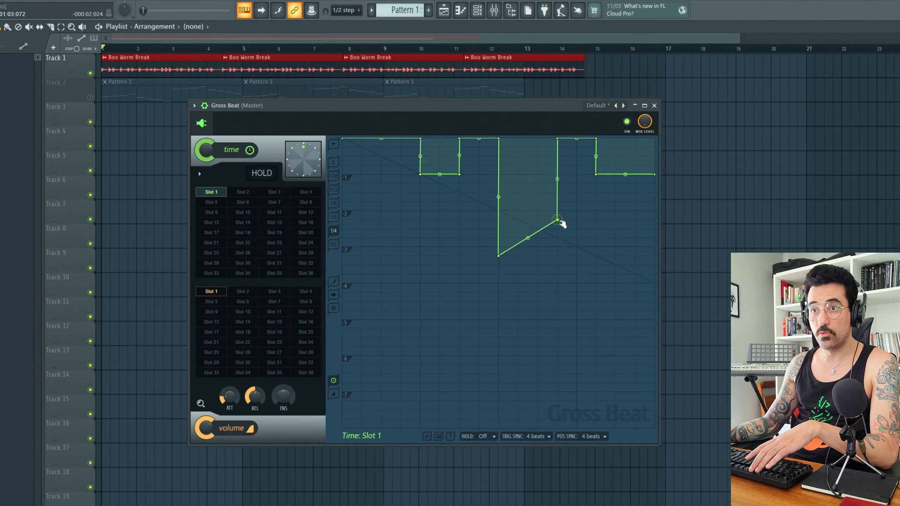
- Play the stepped envelope with its middle drop at about 3.25 beats, then again with that drop raised to about 1.5 beats
key(space)
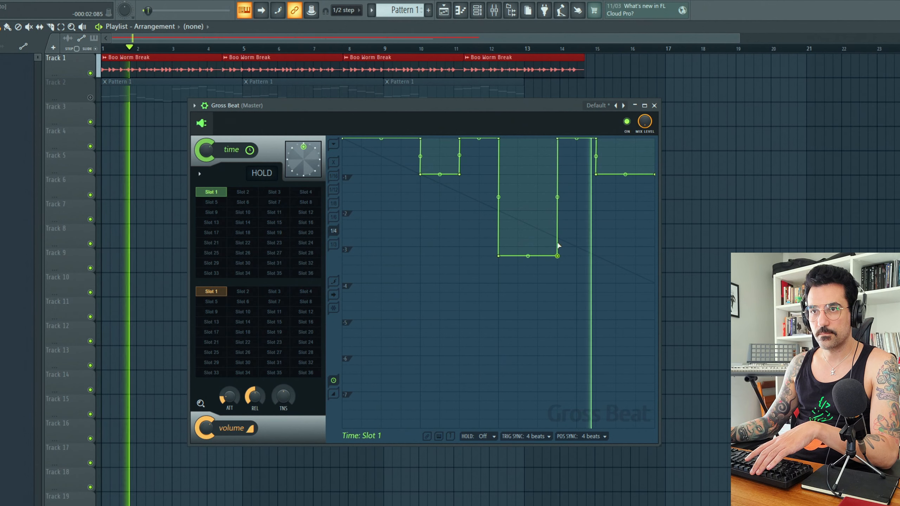
key(space)
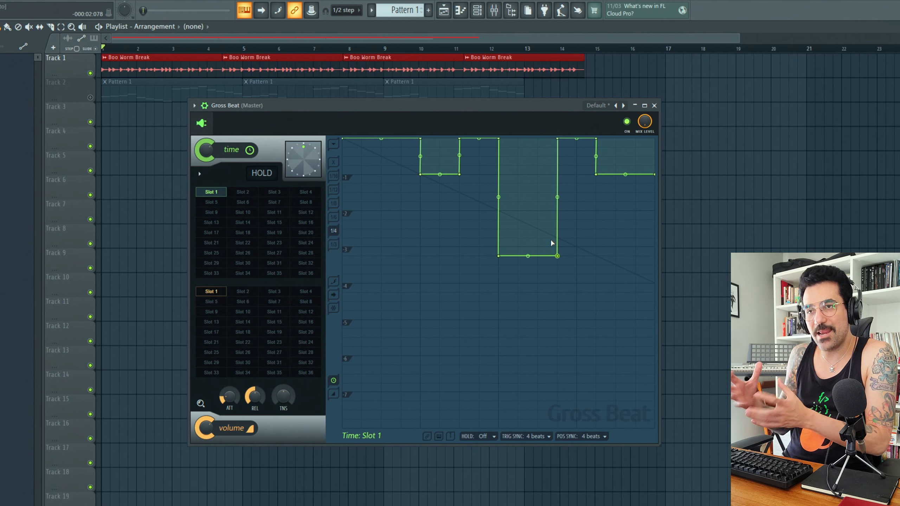
key(space)
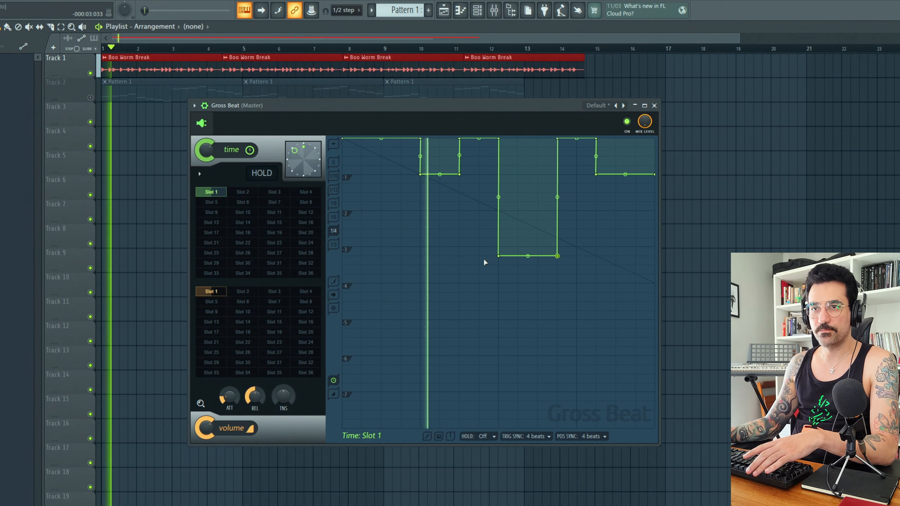
drag(498, 256, 516, 193)
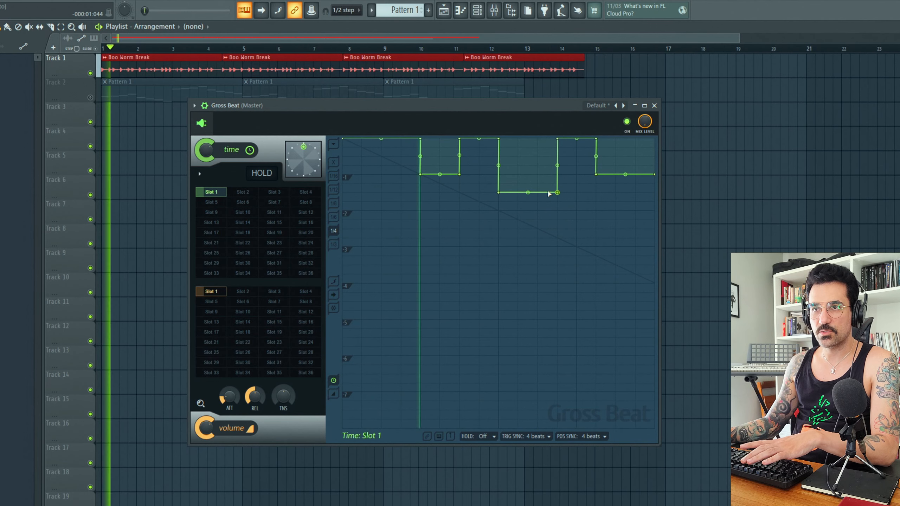
key(space)
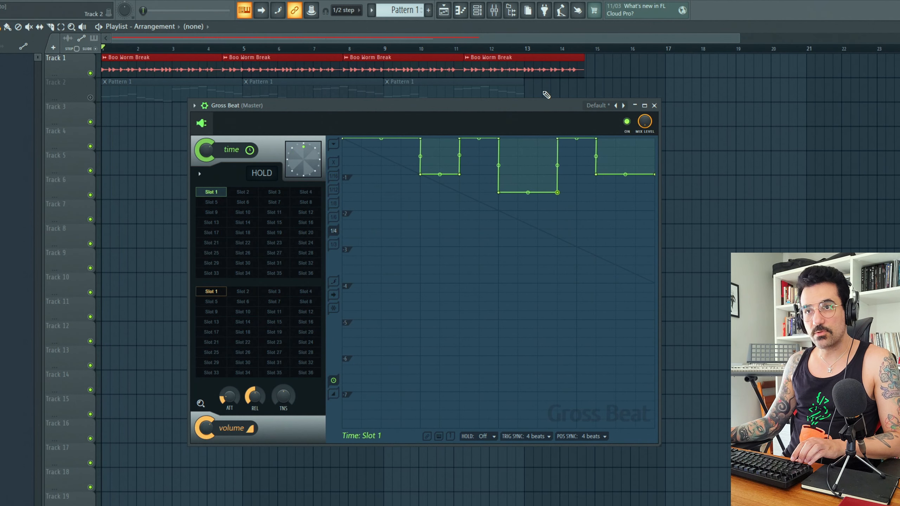
- Reload the Default preset, add a Single curve point at beat 1 of the time envelope, and lower it to 1 beat
click(599, 106)
click(609, 114)
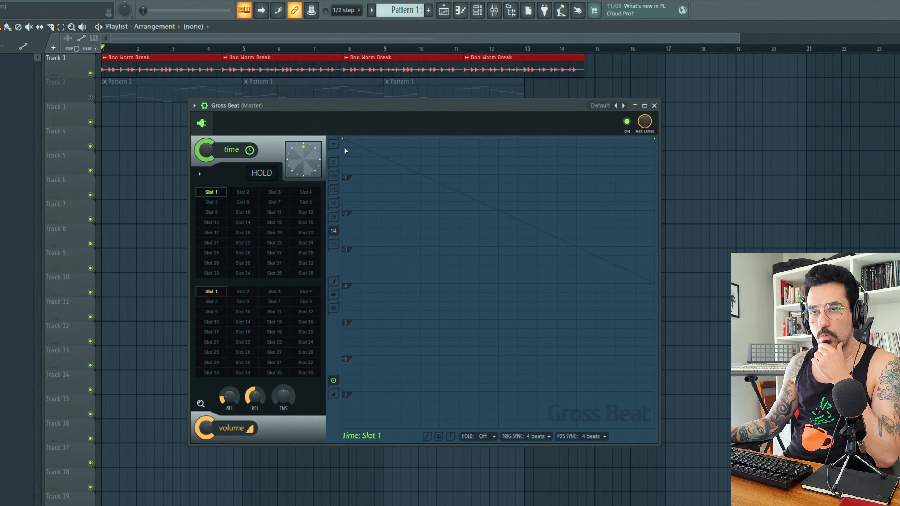
right_click(421, 139)
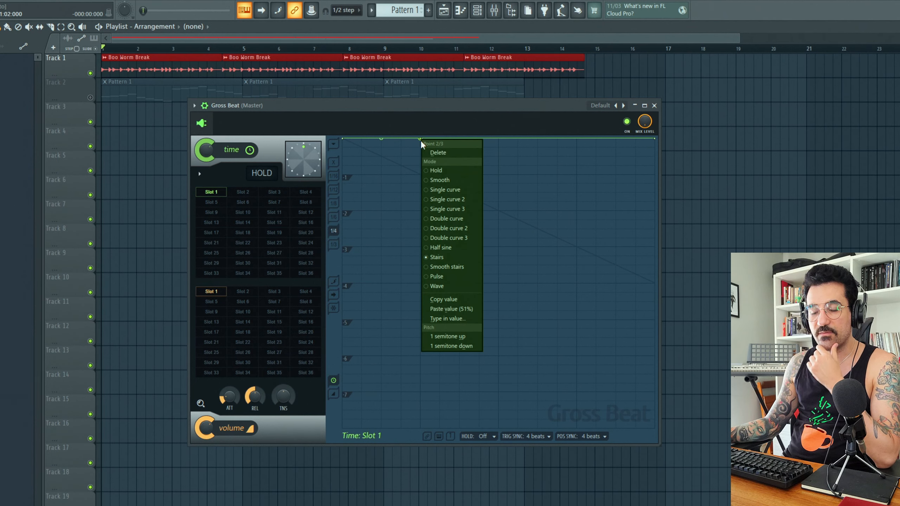
click(462, 190)
drag(422, 139, 421, 174)
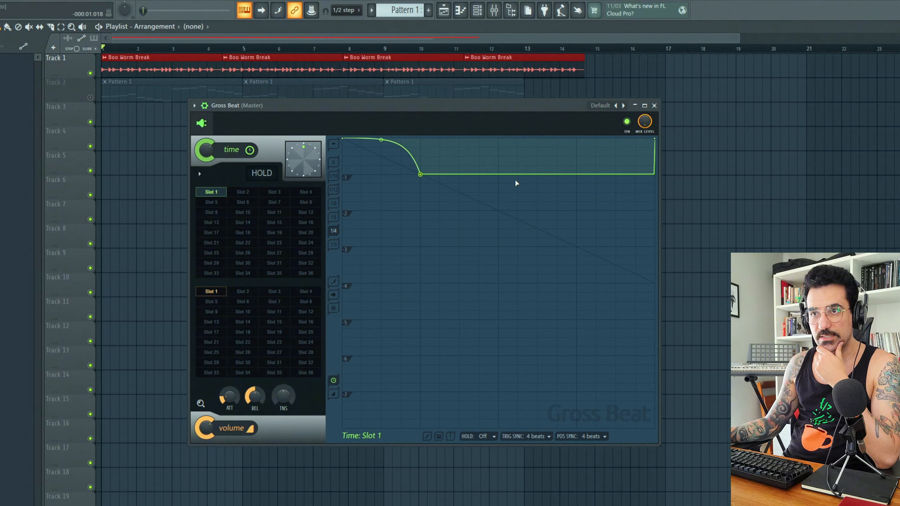
- During playback, curve the envelope back to the top past its middle and add a second curved dip to about 1.75 beats
key(space)
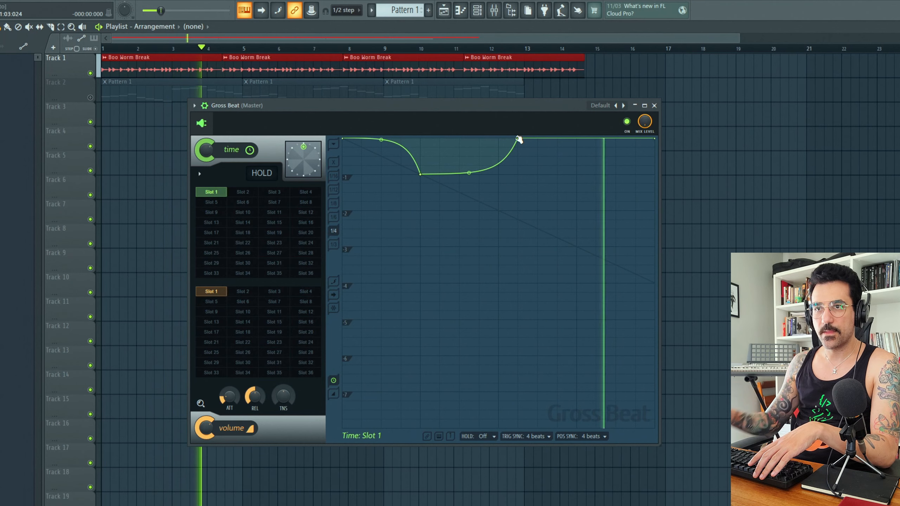
drag(578, 138, 595, 202)
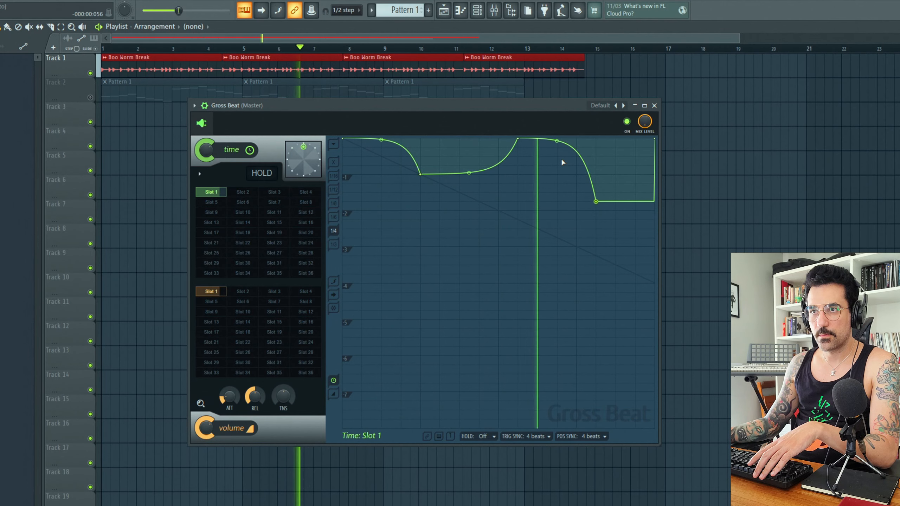
key(space)
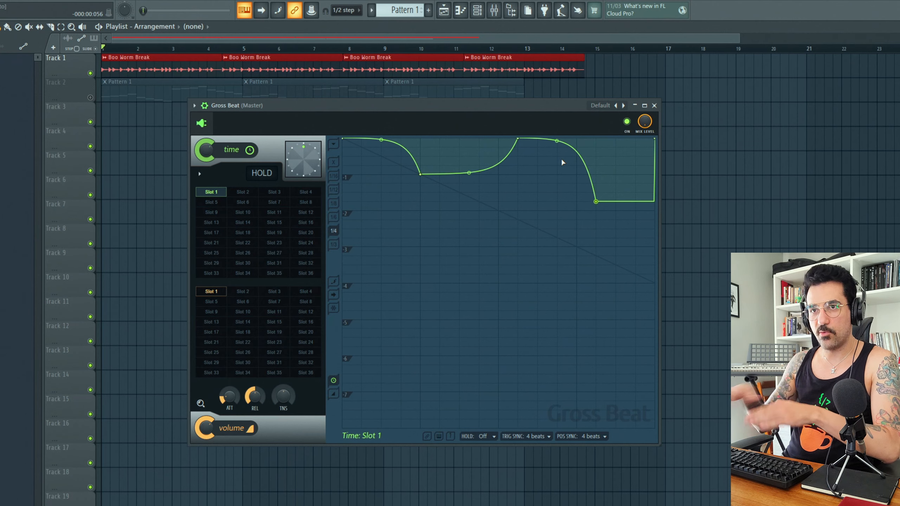
- Load the Momentary preset, select the 1/2 Repeat time slot, then switch to 1.5 Beat Rpt and play the song
click(597, 106)
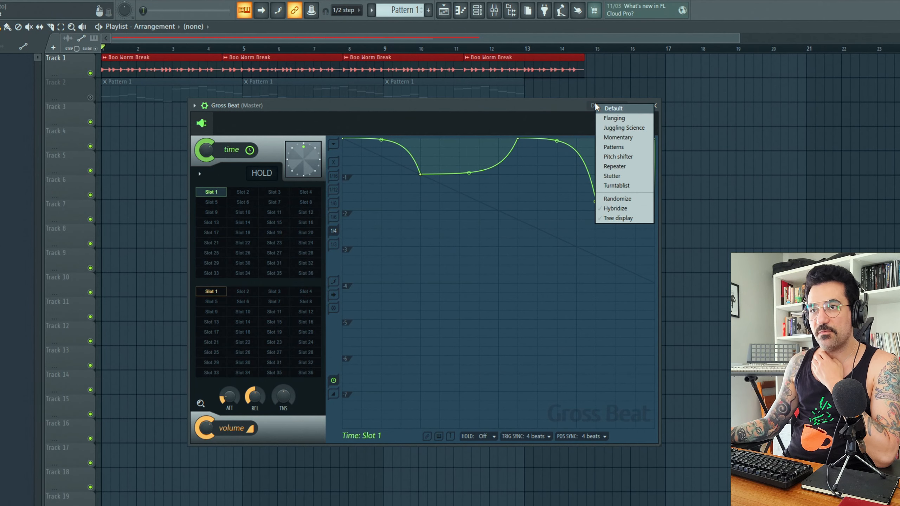
click(617, 137)
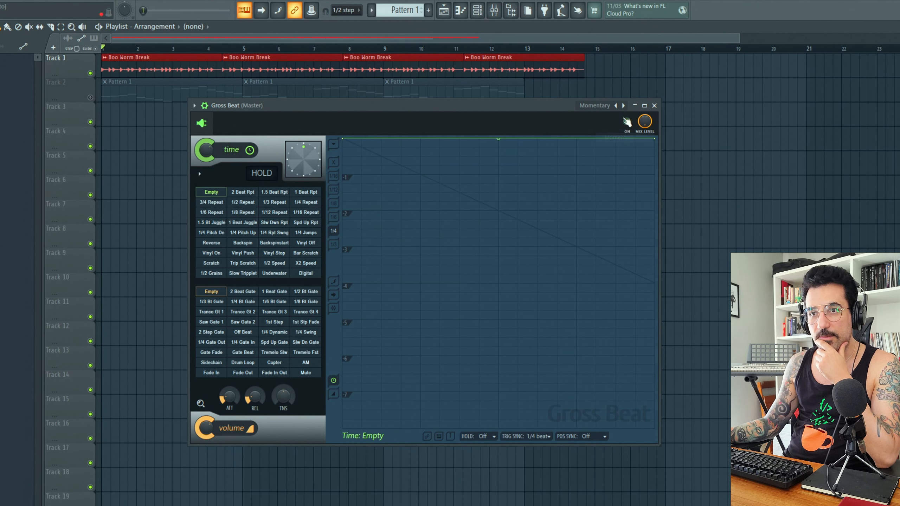
click(243, 202)
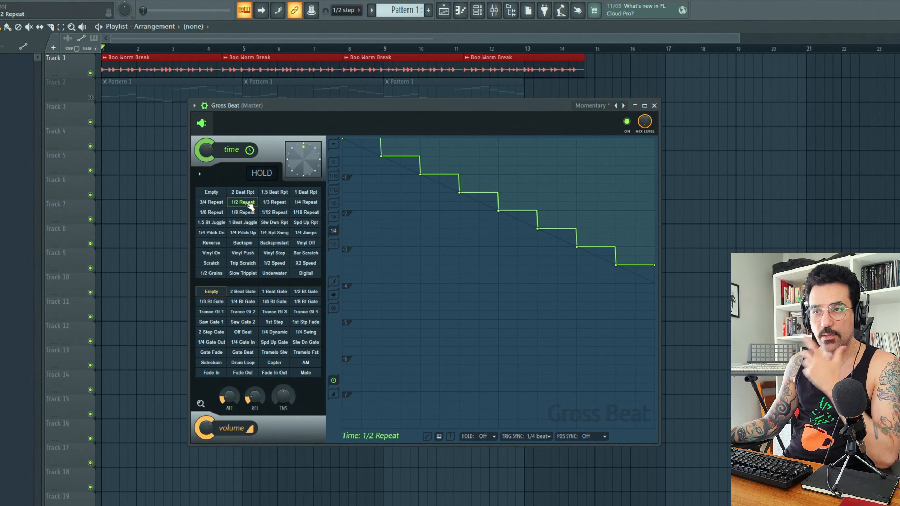
click(275, 192)
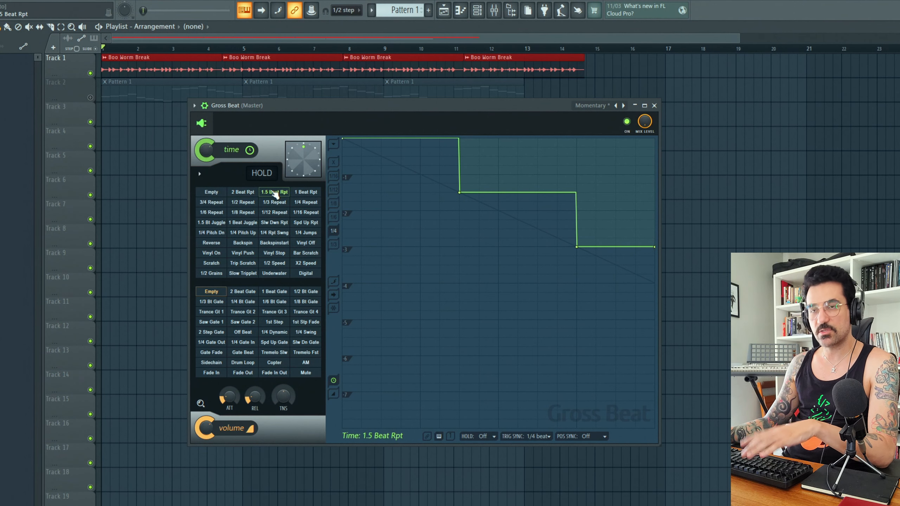
key(space)
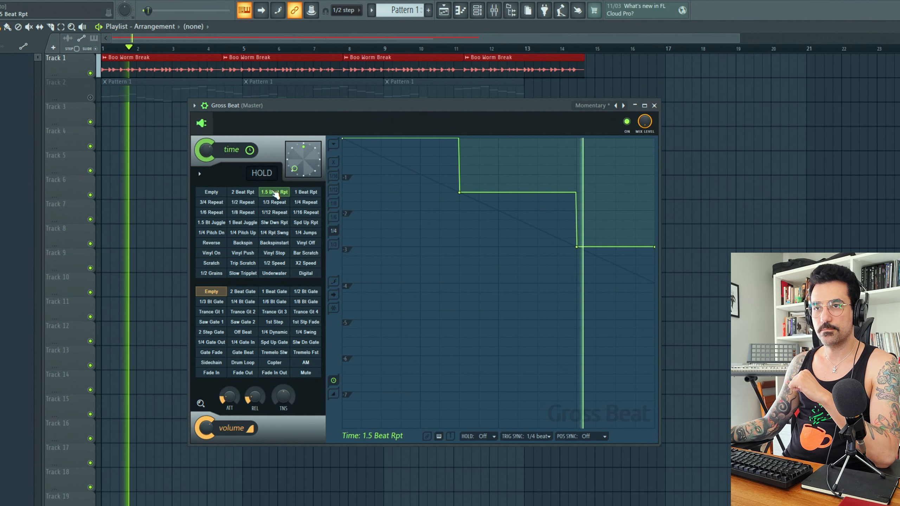
- During playback, switch the time effect through the 2 Beat Rpt, 1.5 Beat Rpt and 1 Beat Rpt slots
click(248, 193)
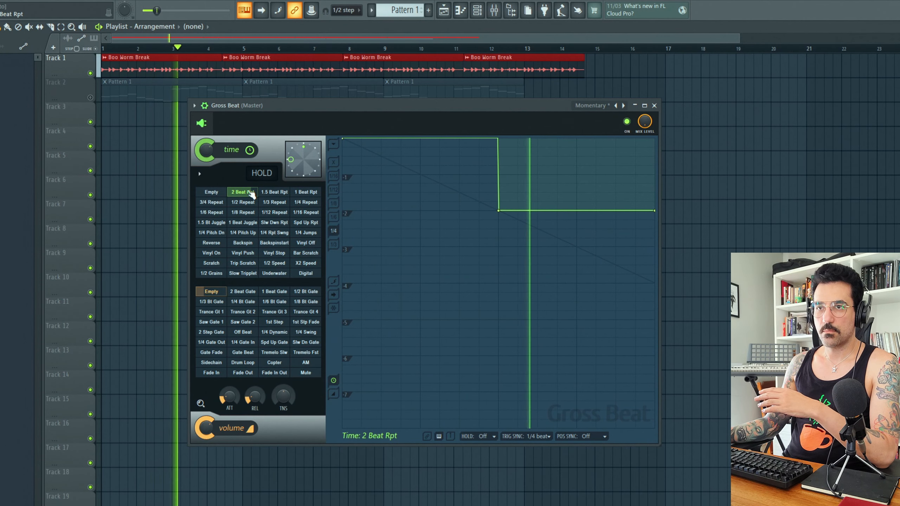
click(278, 193)
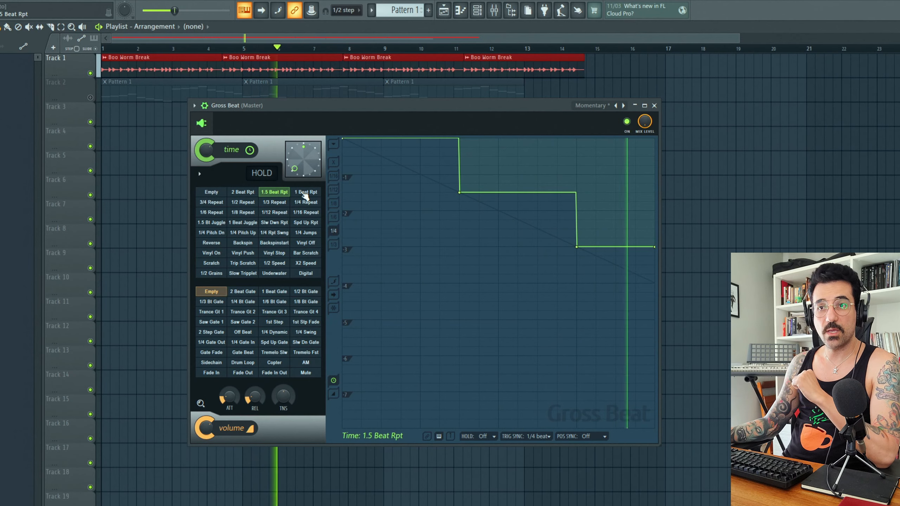
click(305, 193)
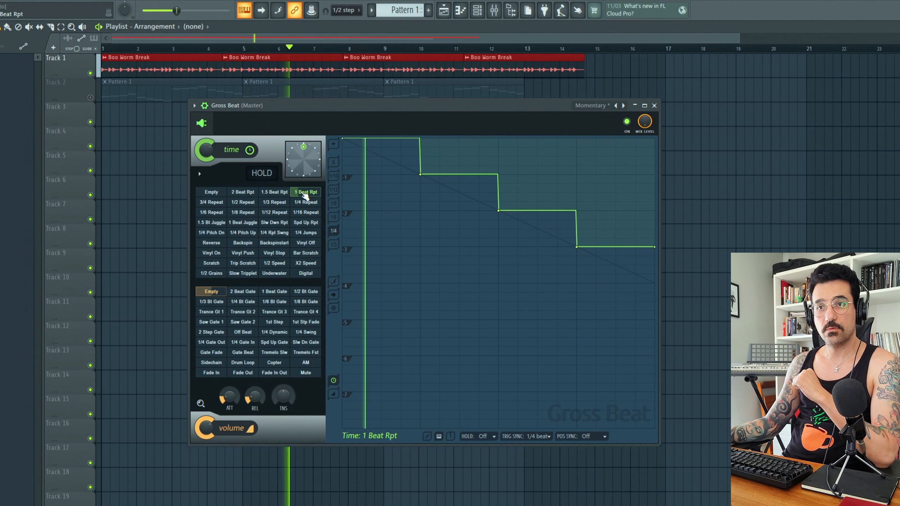
click(590, 104)
click(590, 105)
click(587, 107)
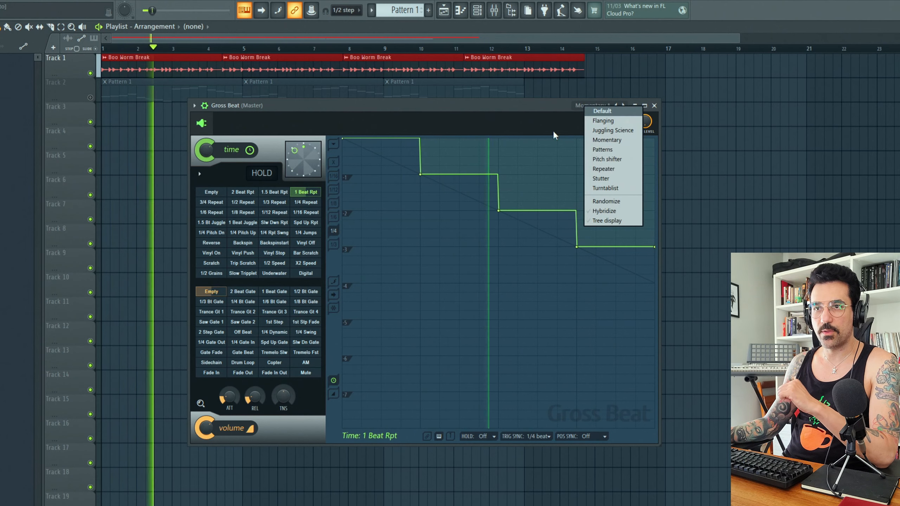
click(471, 115)
- Audition the 1/16 Repeat time slot and then the 1/3 Repeat slot while the song plays
click(306, 202)
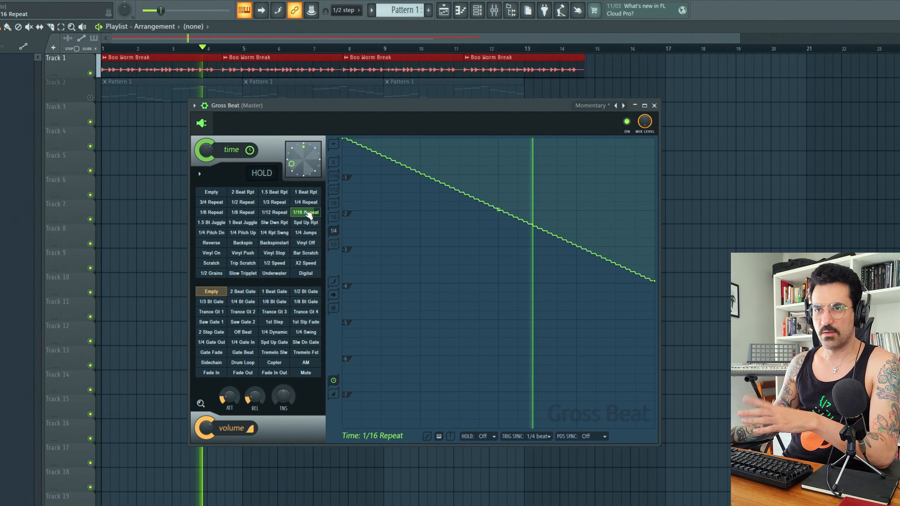
click(275, 203)
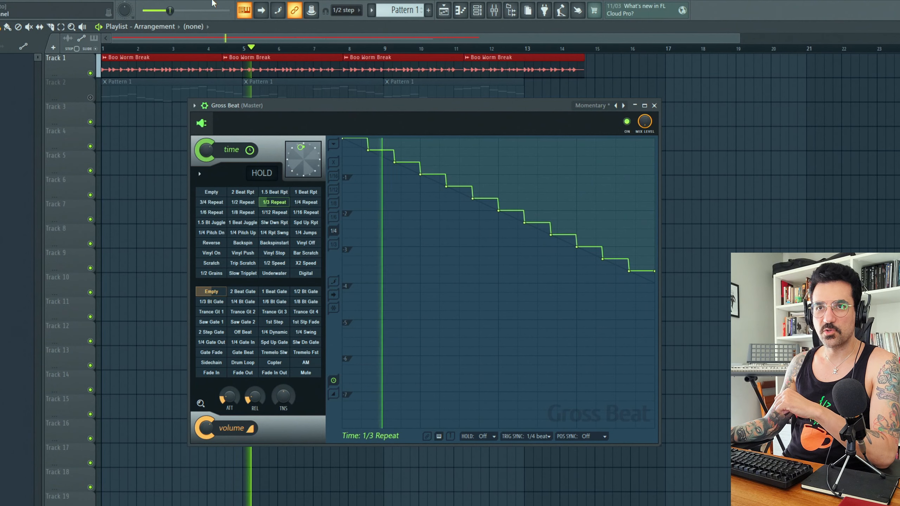
- Select the 1/6 Bt Gate volume slot, set the time slot to Empty, and play the song briefly
click(274, 302)
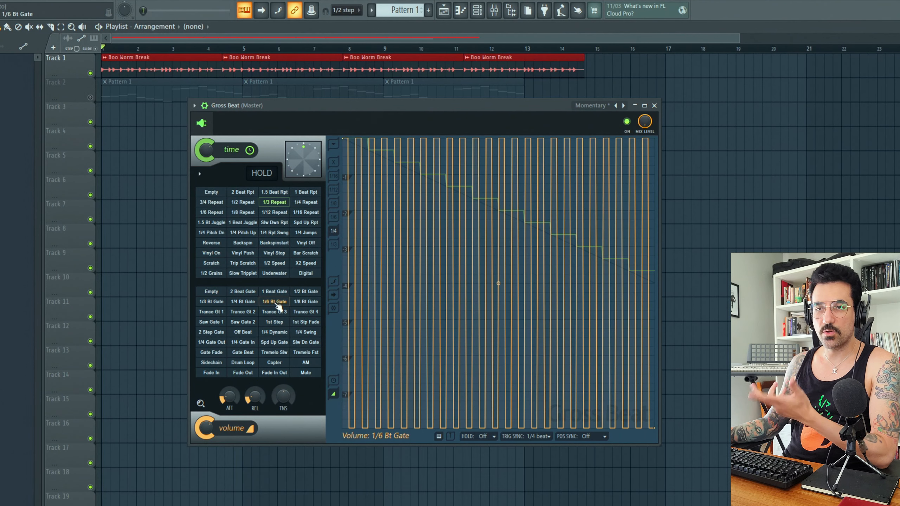
click(207, 195)
key(space)
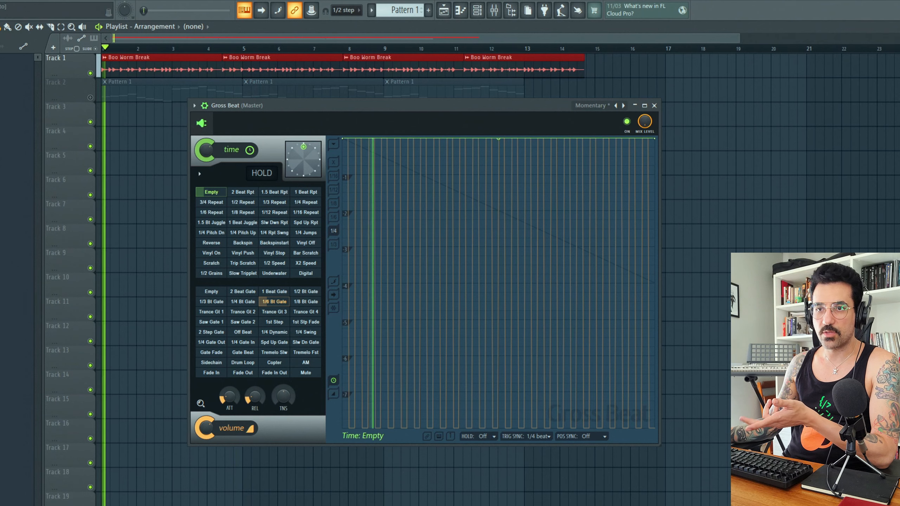
key(space)
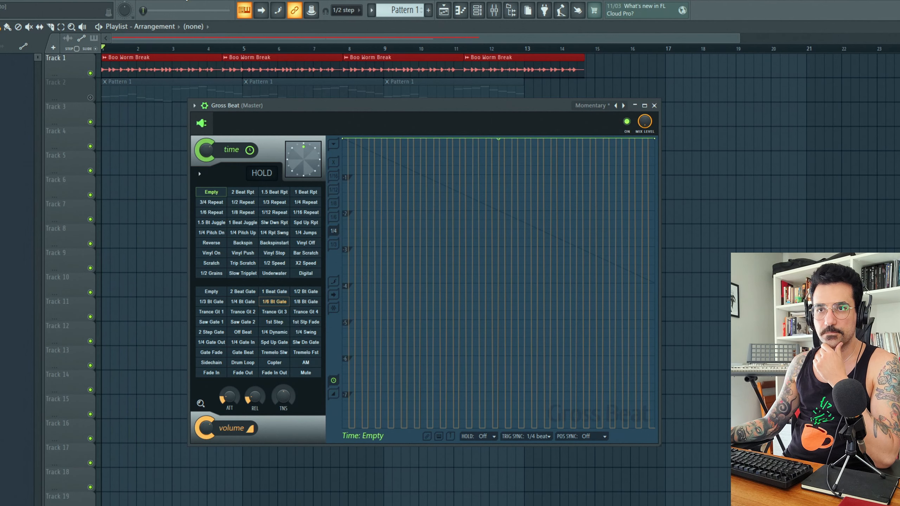
- Select the Reverse time slot, reset the volume slot to Empty, and play the song to audition the reversed audio
click(242, 232)
click(242, 243)
click(212, 242)
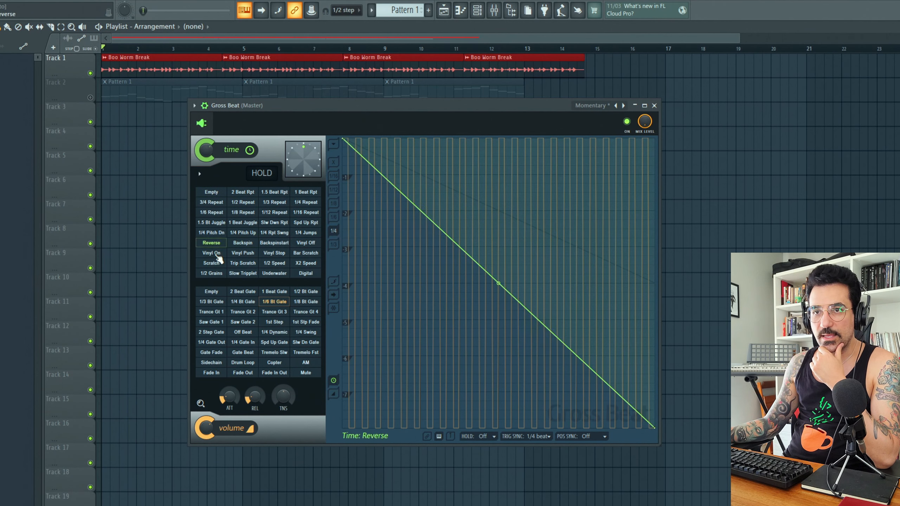
click(215, 253)
click(212, 243)
click(212, 292)
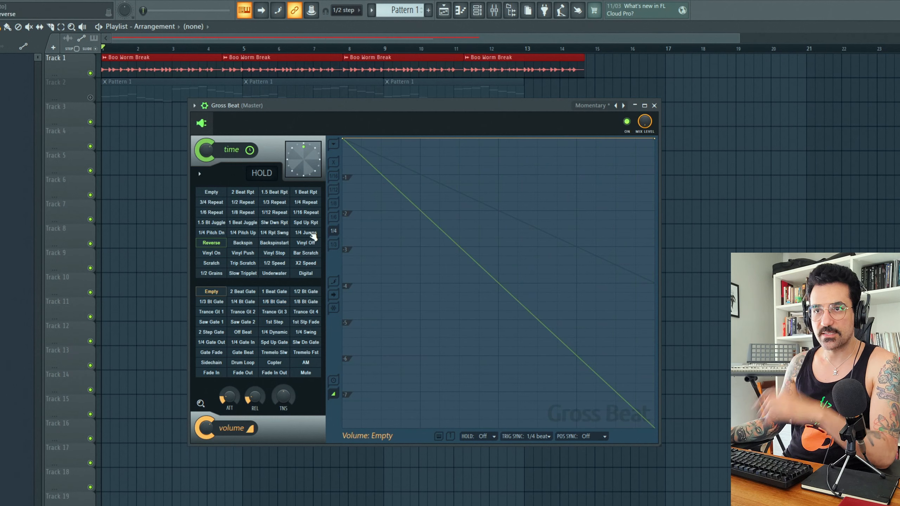
key(space)
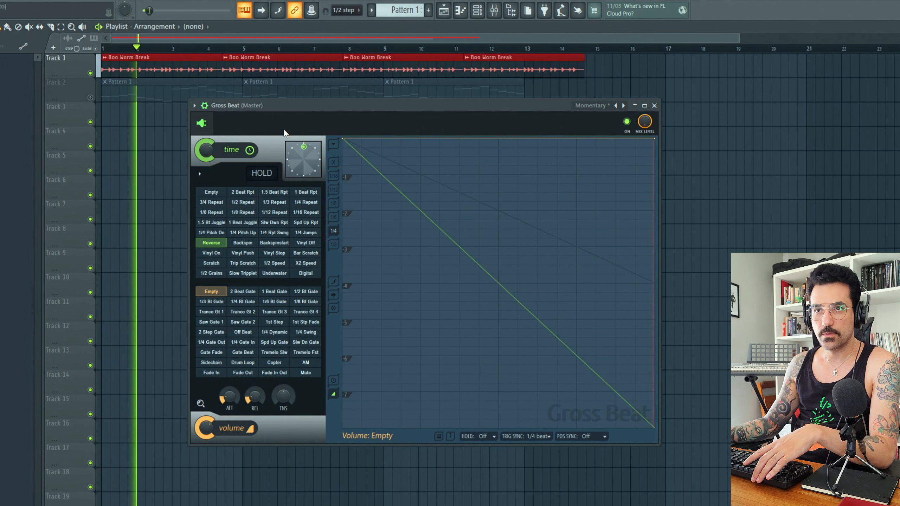
key(space)
- Play the song through the Vinyl On, Vinyl Push and Bar Scratch time slots in turn, and stop playback
click(211, 253)
key(space)
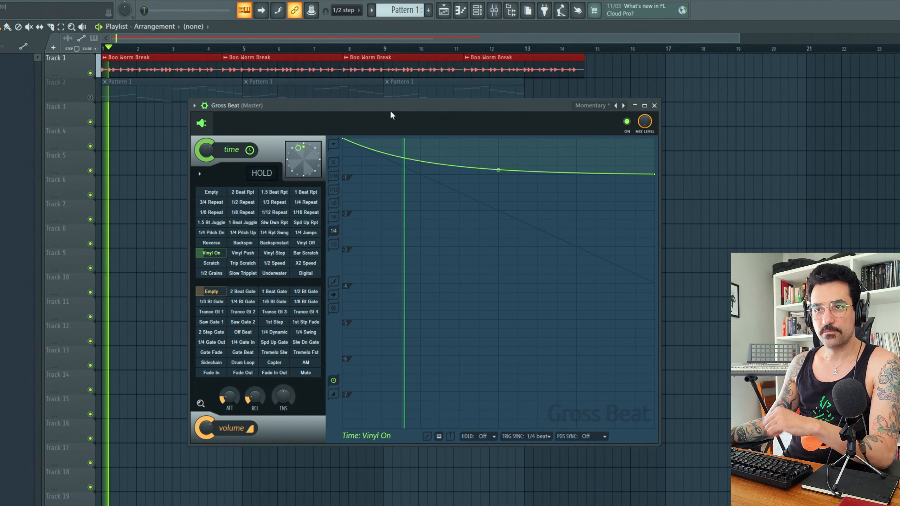
click(253, 254)
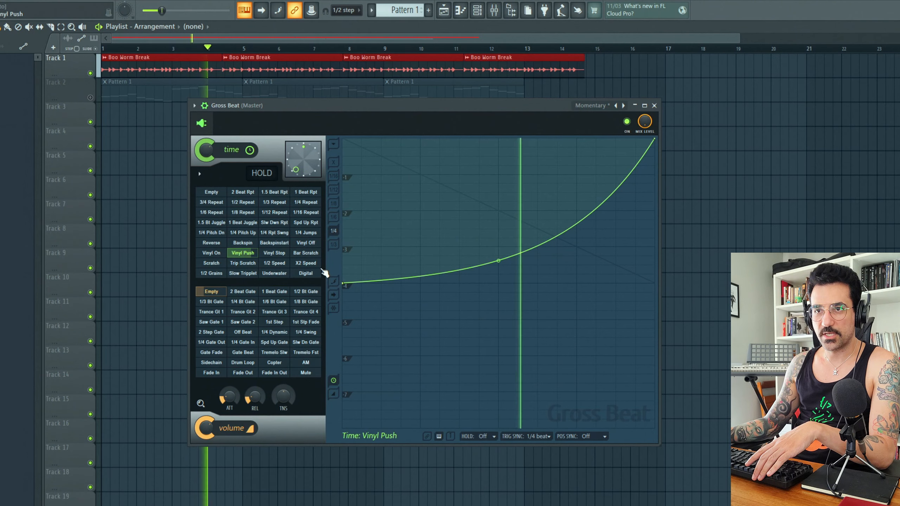
click(311, 254)
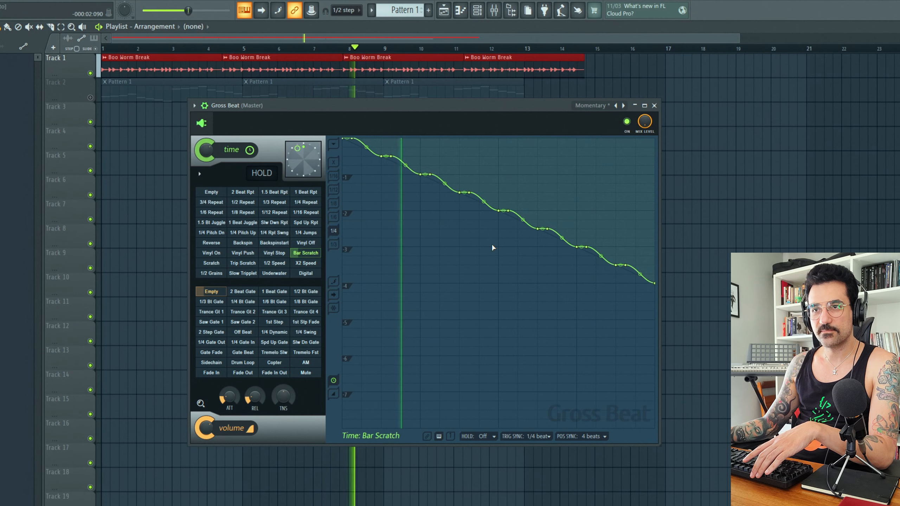
key(space)
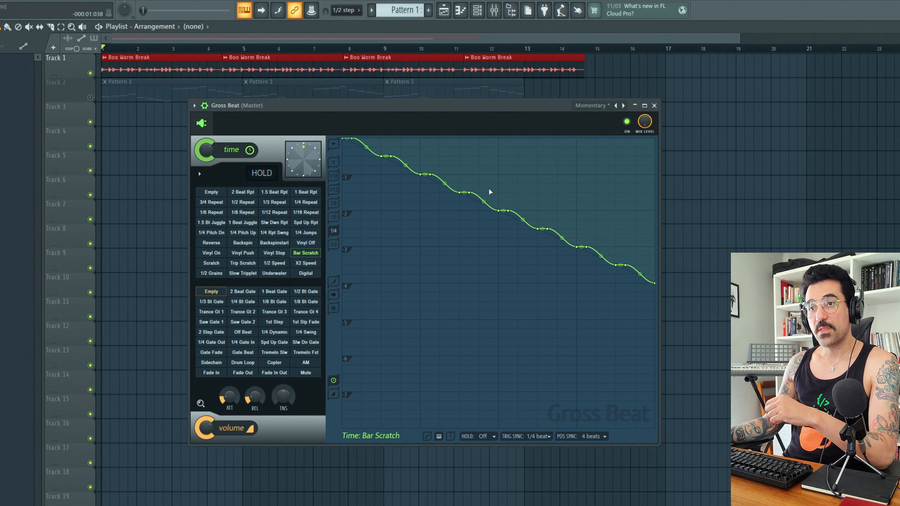
click(583, 104)
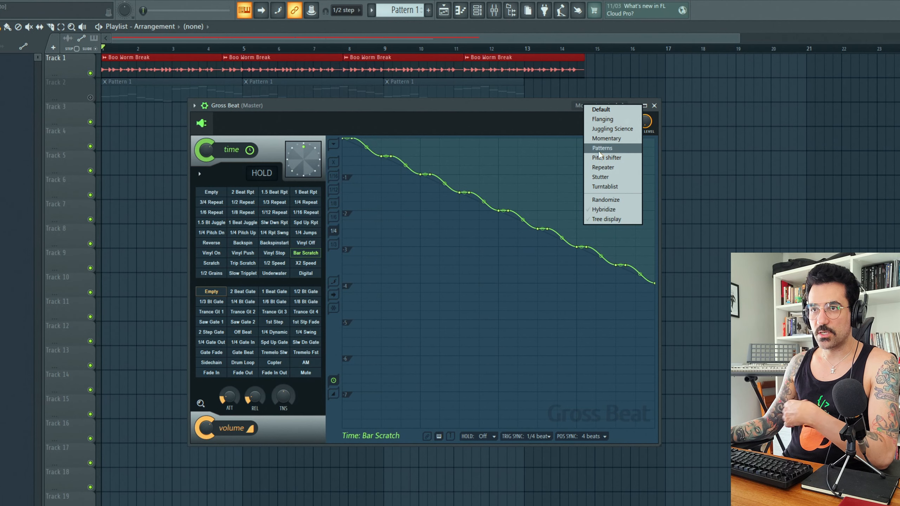
click(541, 113)
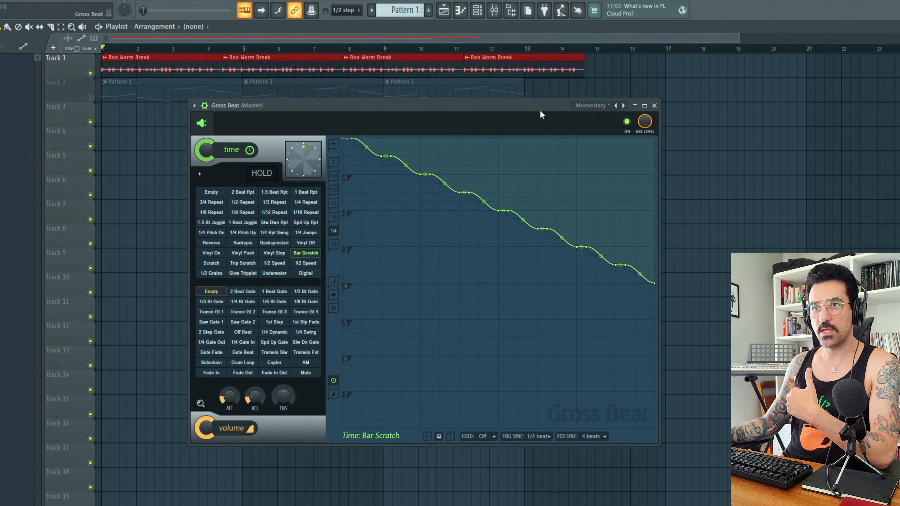